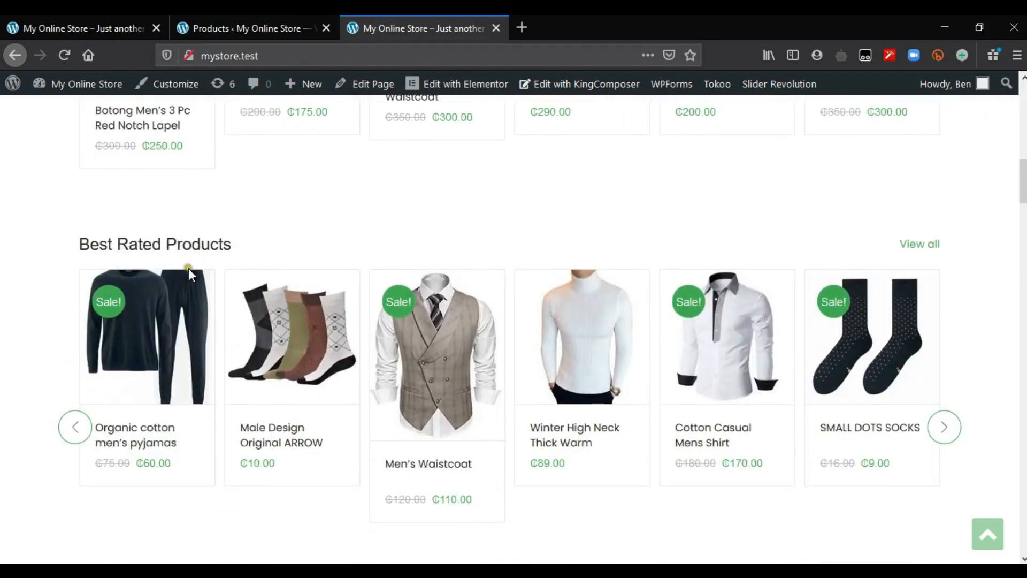
- Examine the storefront home page, from the product sections and flash sale to the slider and category tiles without images
{"action": "left_click_drag", "start_coordinate": [1023, 185], "coordinate": [1024, 291]}
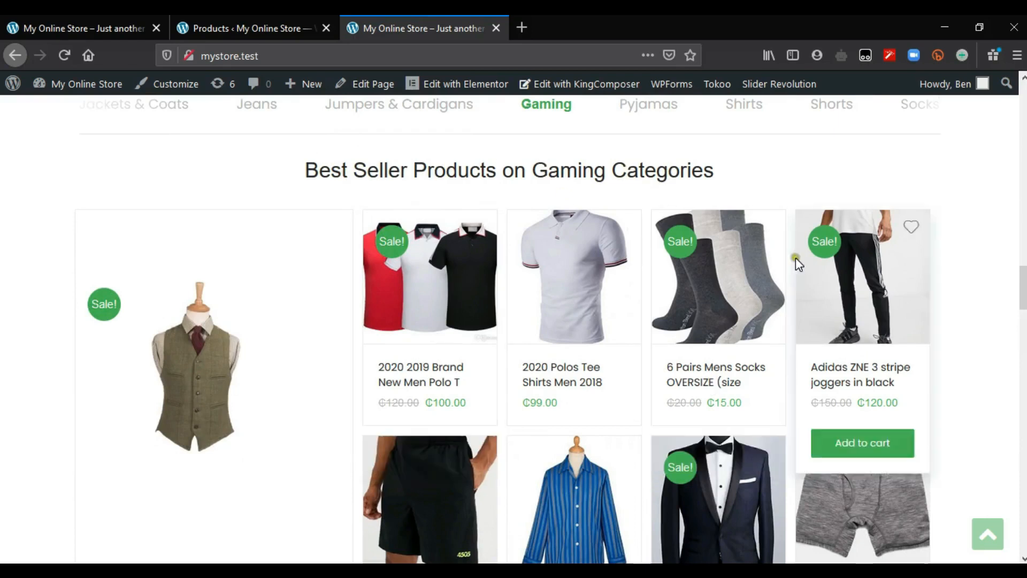
{"action": "scroll", "coordinate": [1023, 289], "scroll_direction": "down", "scroll_amount": 10}
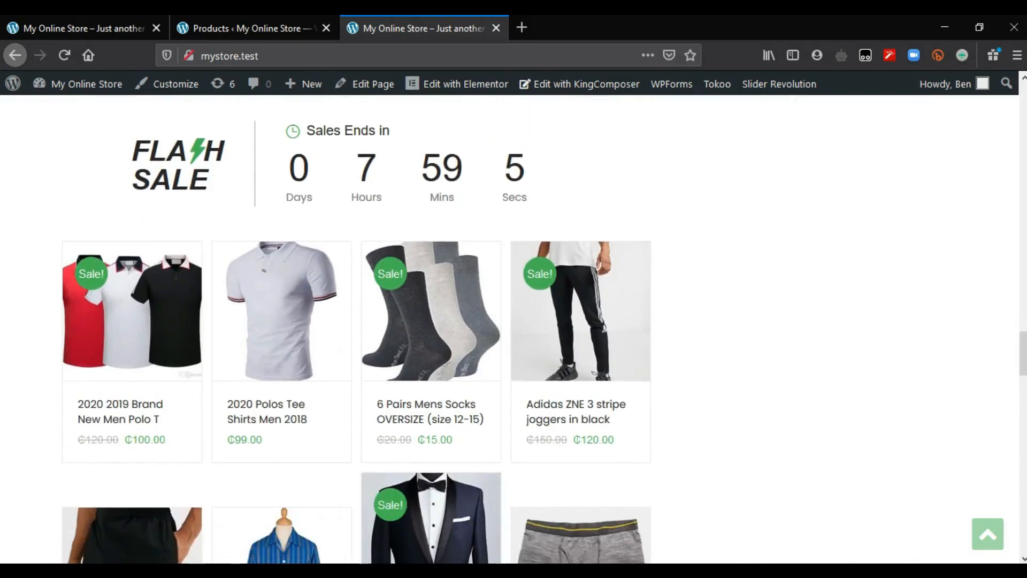
{"action": "scroll", "coordinate": [535, 330], "scroll_direction": "down", "scroll_amount": 10}
{"action": "left_click_drag", "start_coordinate": [1023, 431], "coordinate": [1023, 435]}
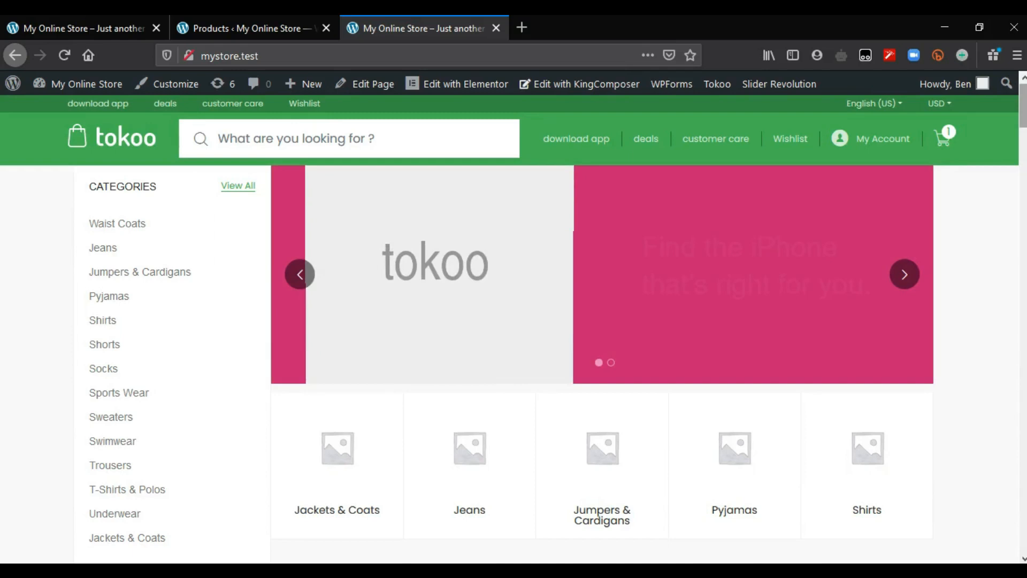
{"action": "scroll", "coordinate": [535, 329], "scroll_direction": "down", "scroll_amount": 2}
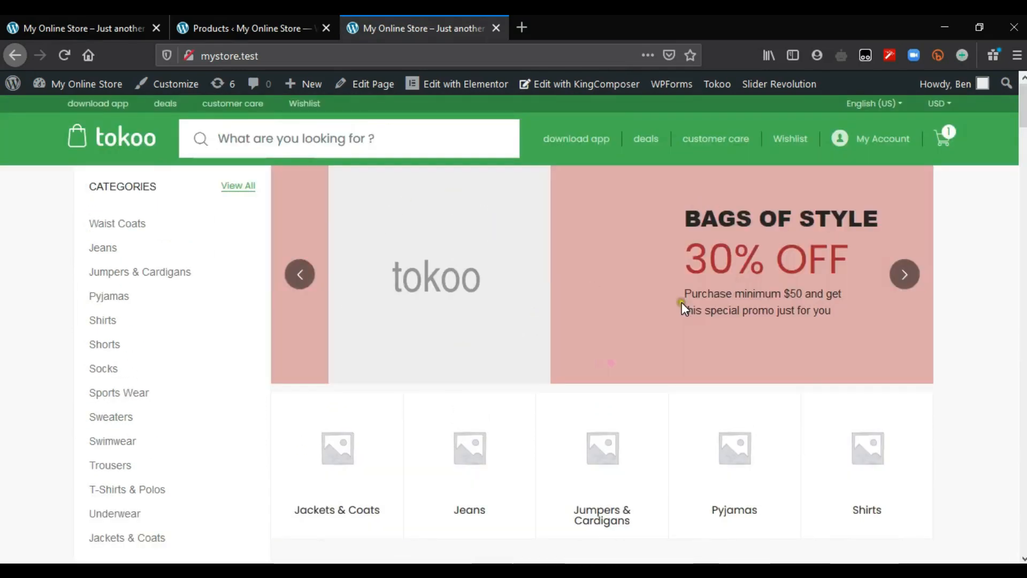
{"action": "scroll", "coordinate": [514, 321], "scroll_direction": "down", "scroll_amount": 1}
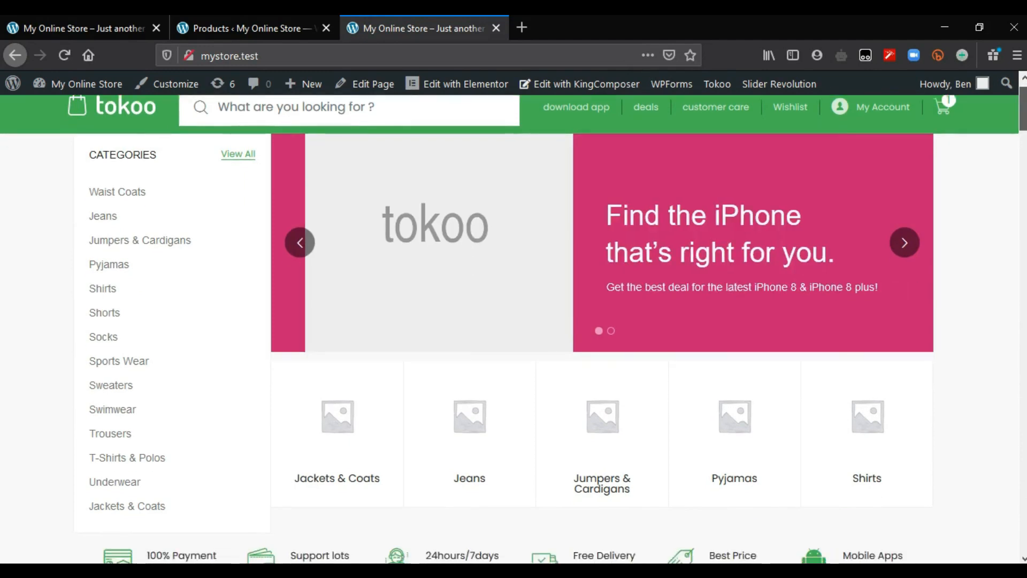
{"action": "scroll", "coordinate": [314, 211], "scroll_direction": "down", "scroll_amount": 4}
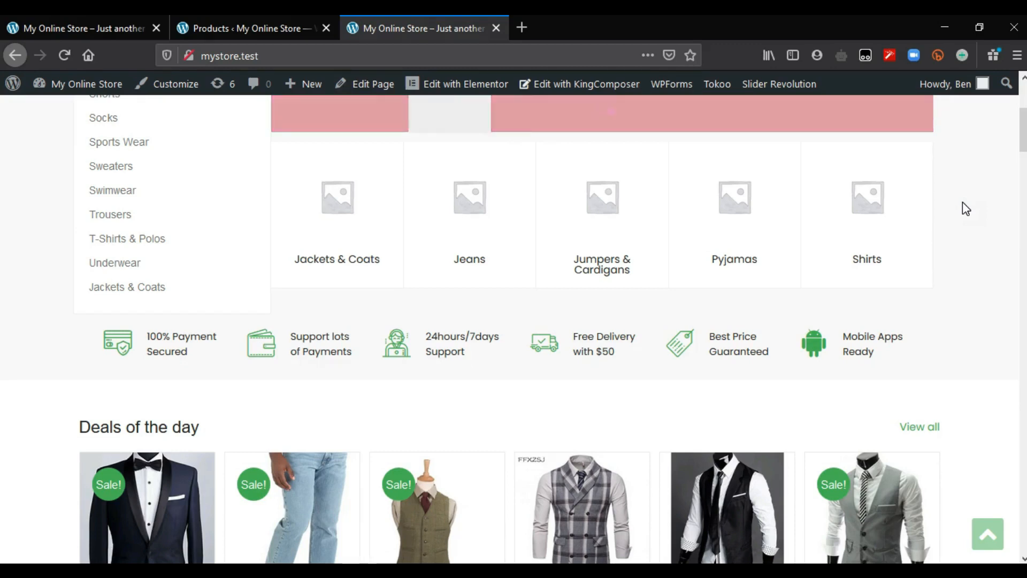
{"action": "left_click", "coordinate": [327, 235]}
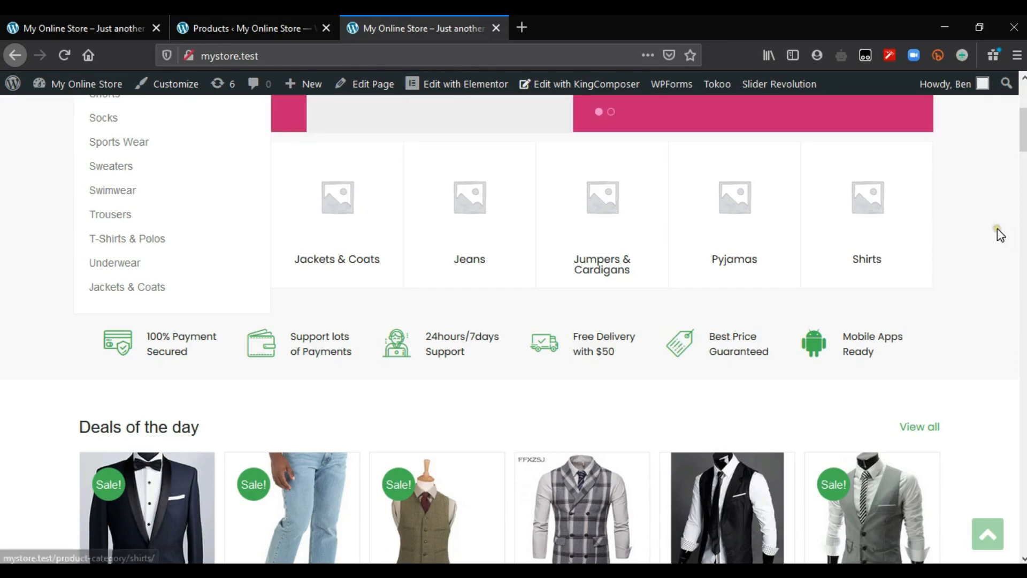
- Open the product categories in the store's admin area and make Jackets & Coats the default category
{"action": "left_click", "coordinate": [209, 16]}
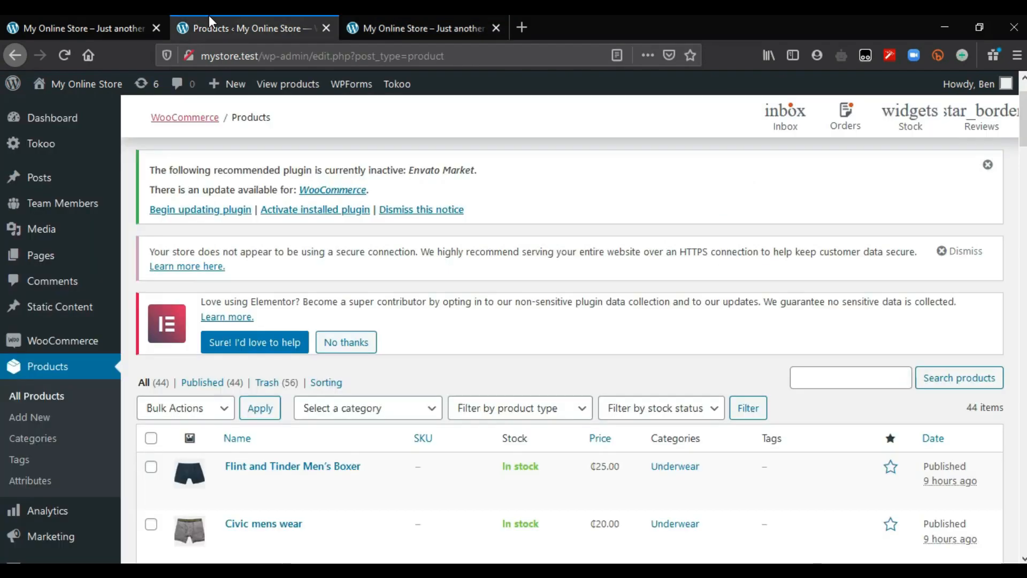
{"action": "scroll", "coordinate": [134, 214], "scroll_direction": "down", "scroll_amount": 2}
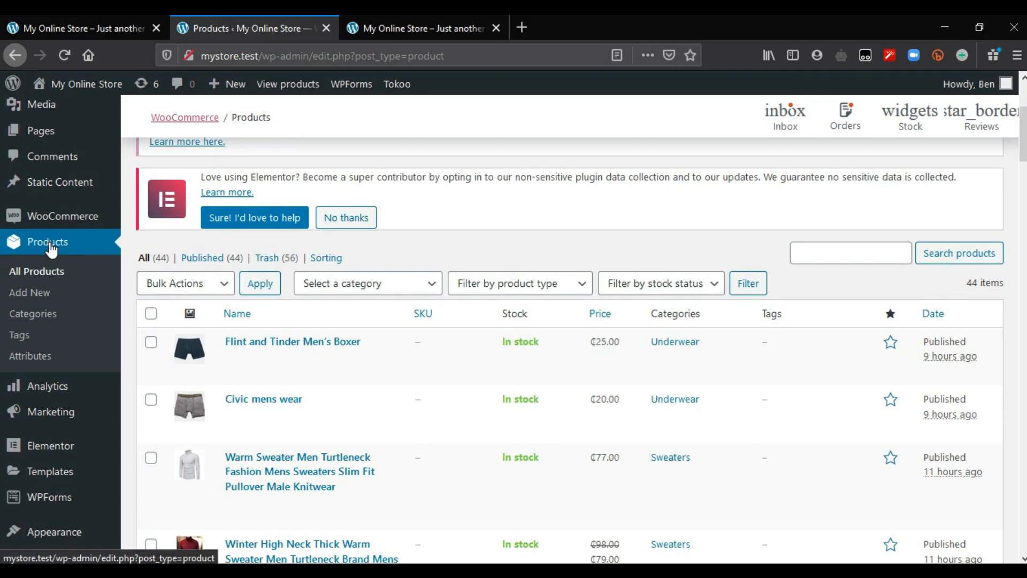
{"action": "left_click", "coordinate": [42, 316]}
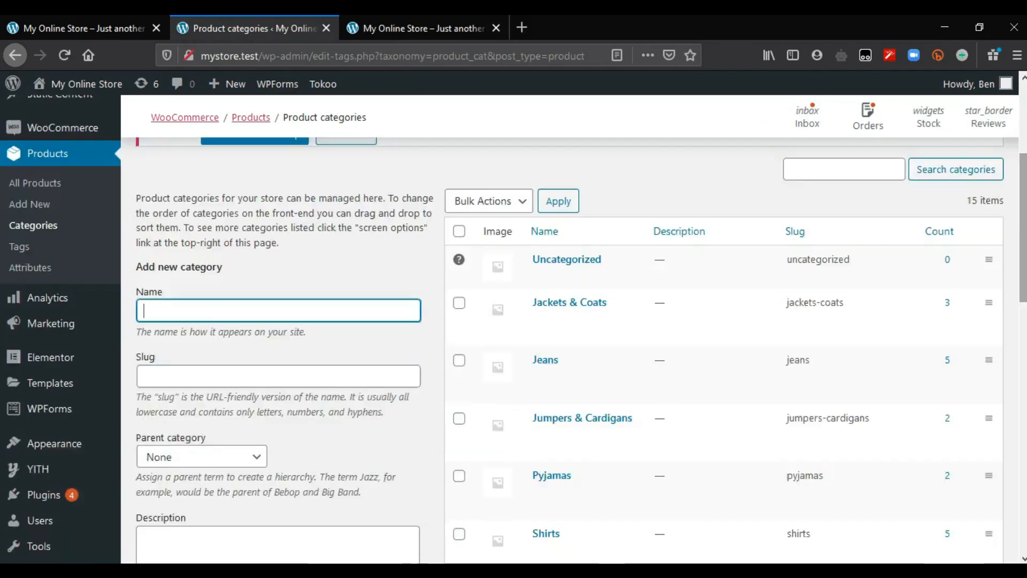
{"action": "scroll", "coordinate": [529, 299], "scroll_direction": "down", "scroll_amount": 1}
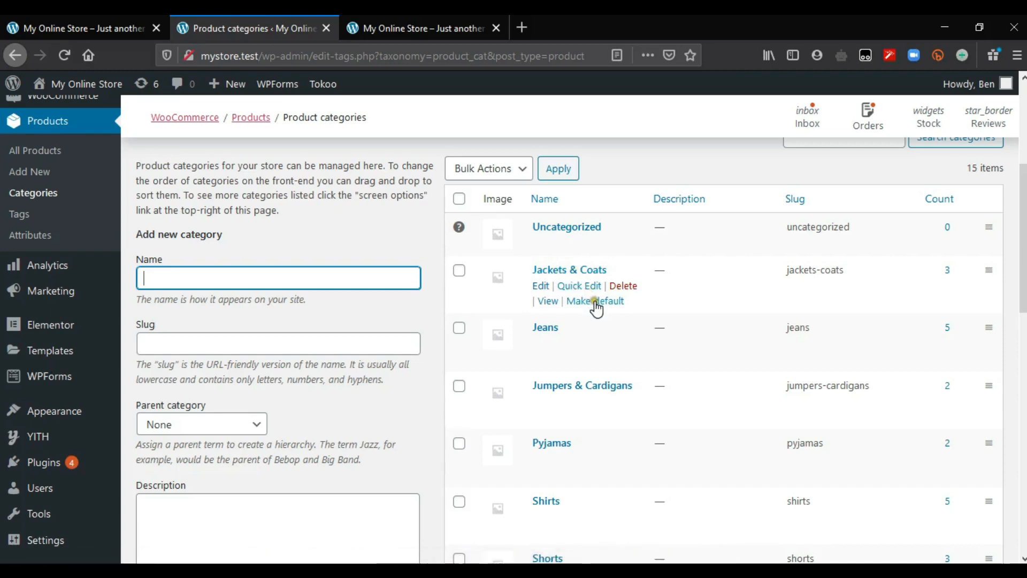
{"action": "left_click", "coordinate": [596, 303]}
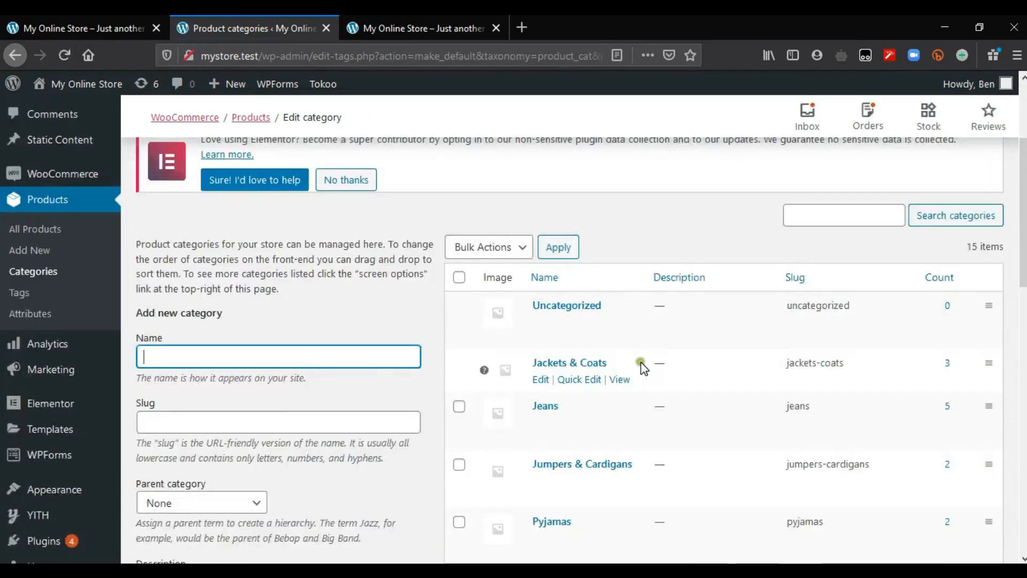
{"action": "left_click", "coordinate": [638, 360]}
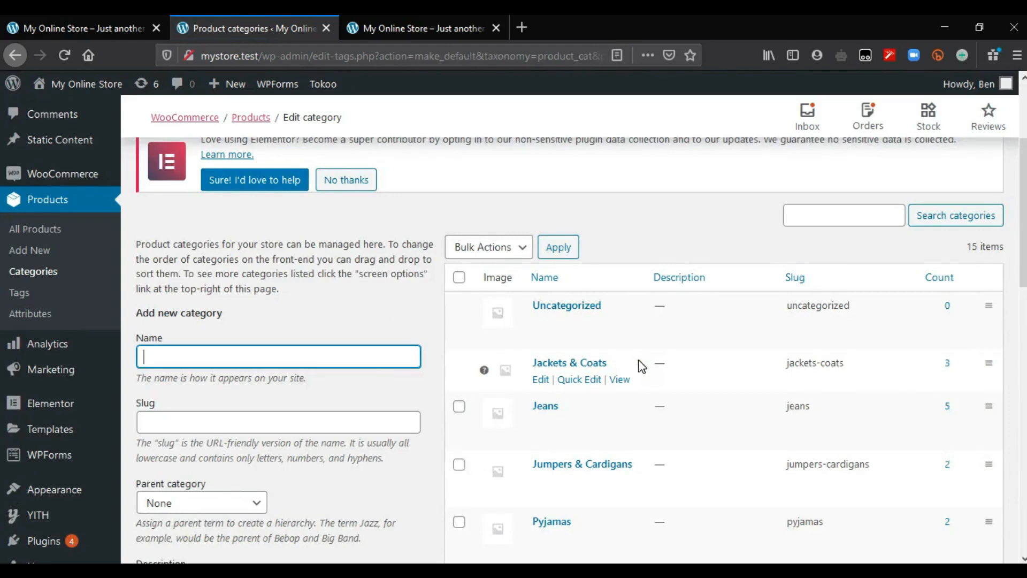
- Delete the Uncategorized product category and confirm the deletion
{"action": "left_click", "coordinate": [541, 306]}
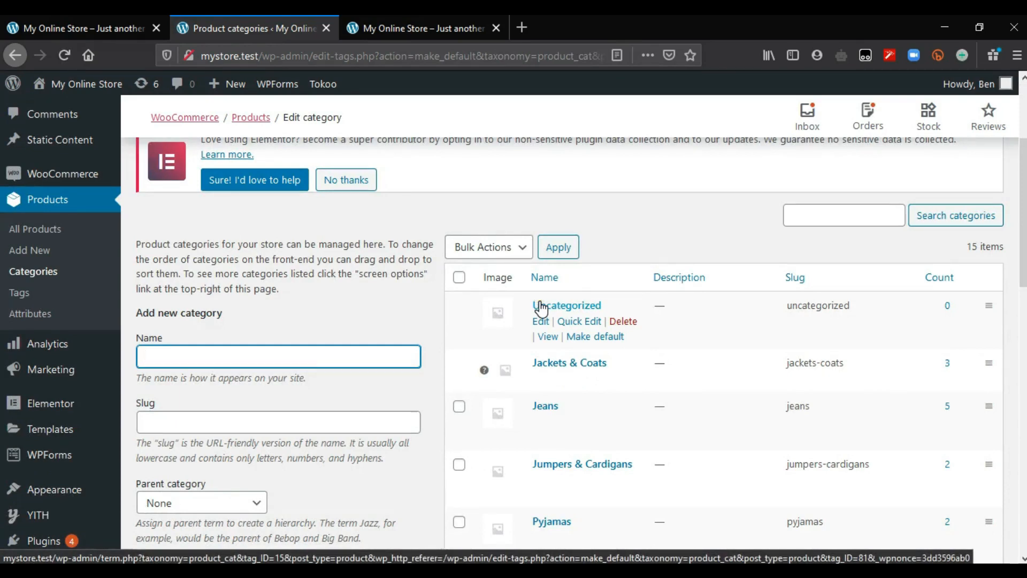
{"action": "left_click", "coordinate": [624, 321]}
{"action": "left_click", "coordinate": [550, 285]}
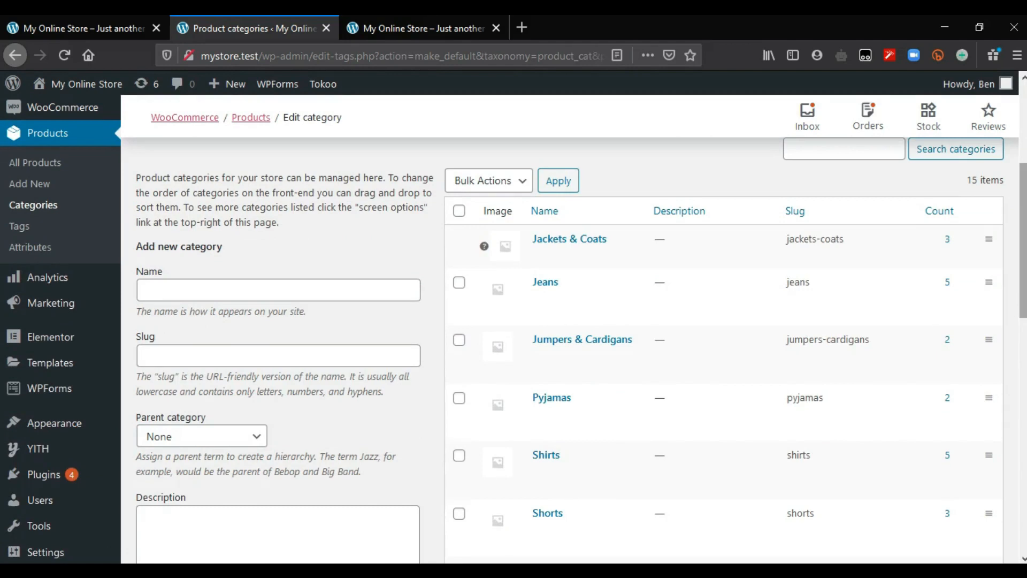
- Set the dark tuxedo jacket image from the media library as the Jackets & Coats category's thumbnail and update the category
{"action": "mouse_move", "coordinate": [541, 260]}
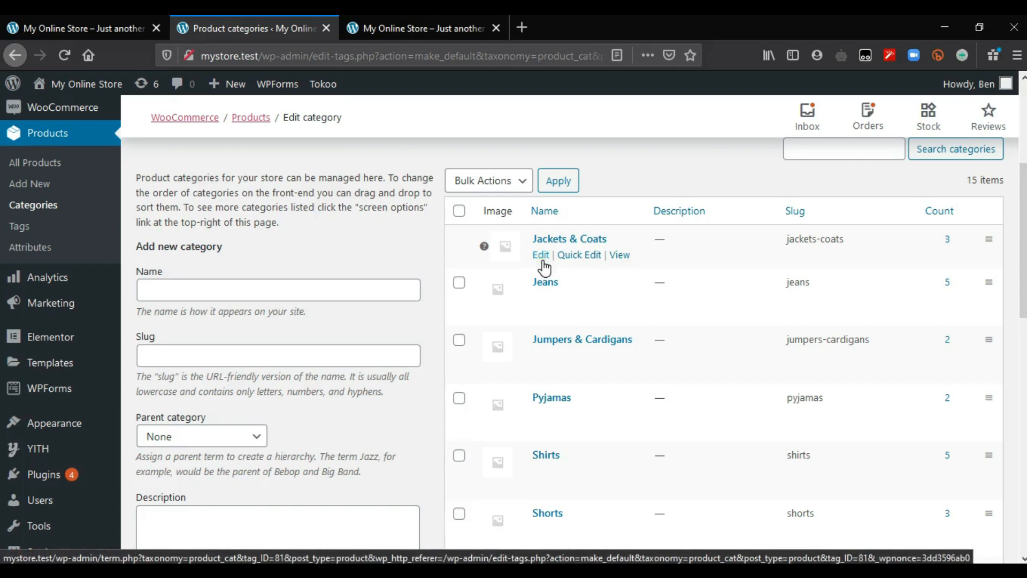
{"action": "left_click", "coordinate": [542, 256]}
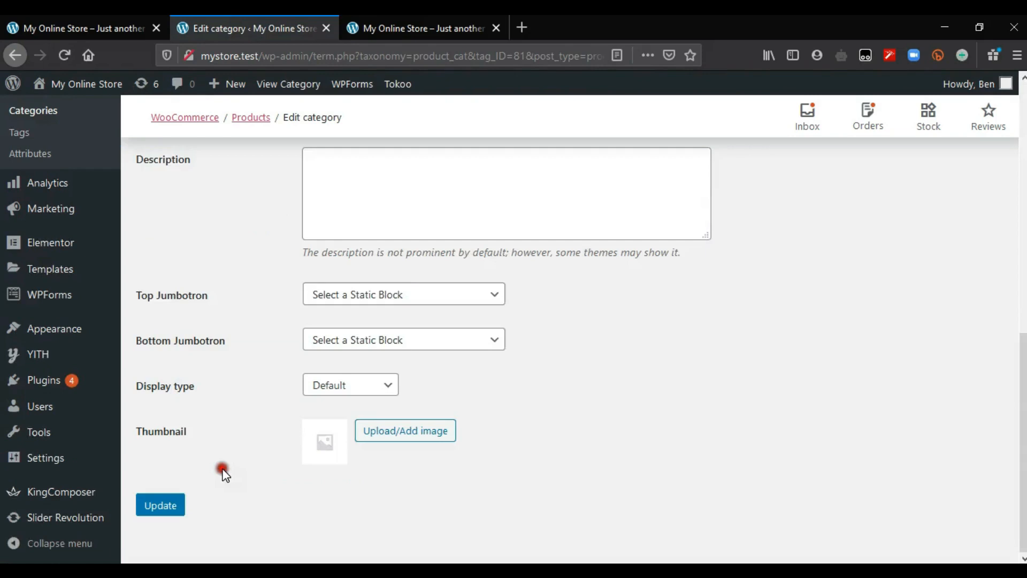
{"action": "left_click", "coordinate": [414, 441]}
{"action": "left_click", "coordinate": [415, 442]}
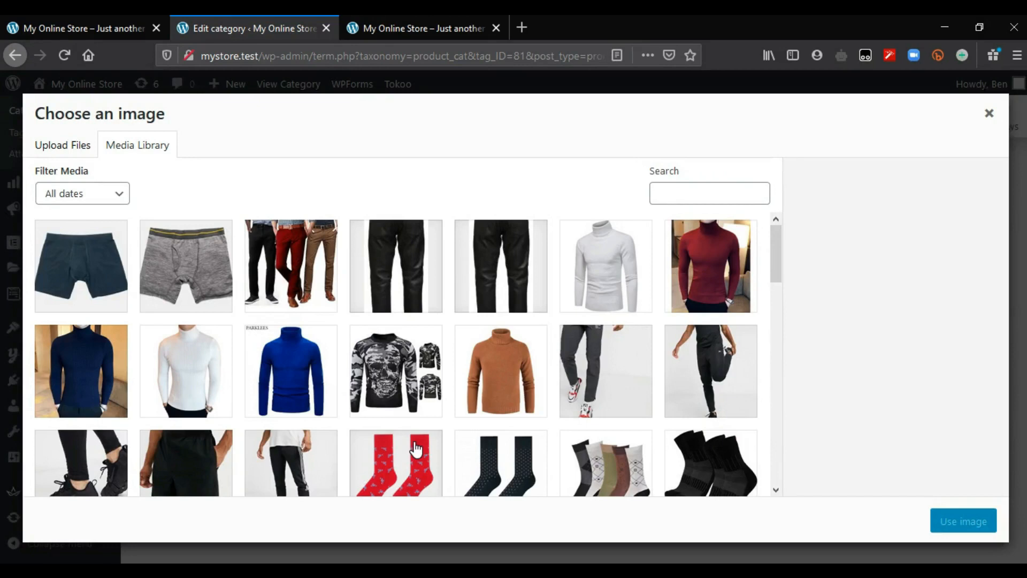
{"action": "left_click", "coordinate": [778, 245]}
{"action": "left_click_drag", "start_coordinate": [776, 252], "coordinate": [776, 380]}
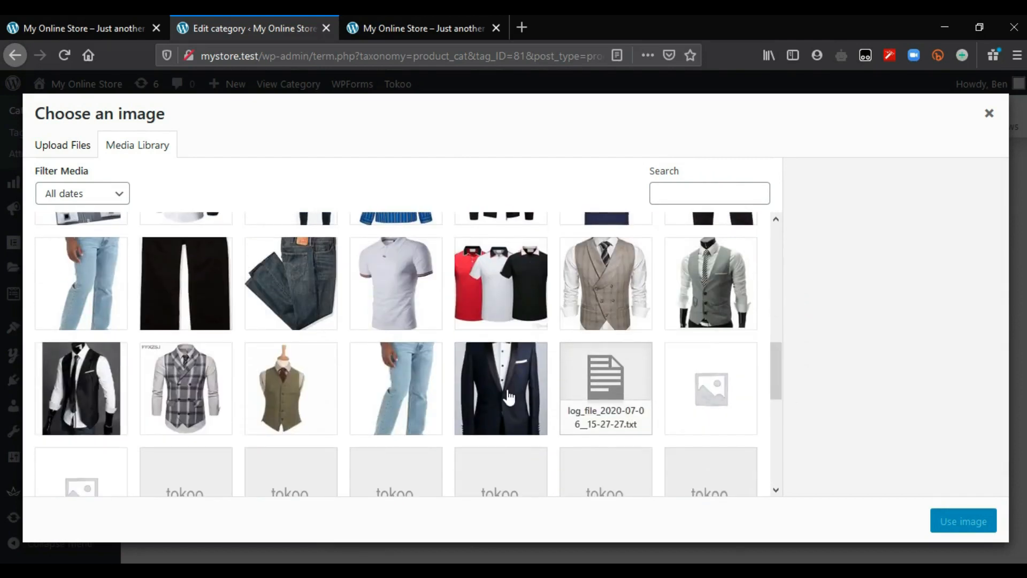
{"action": "left_click", "coordinate": [509, 397]}
{"action": "left_click", "coordinate": [966, 522]}
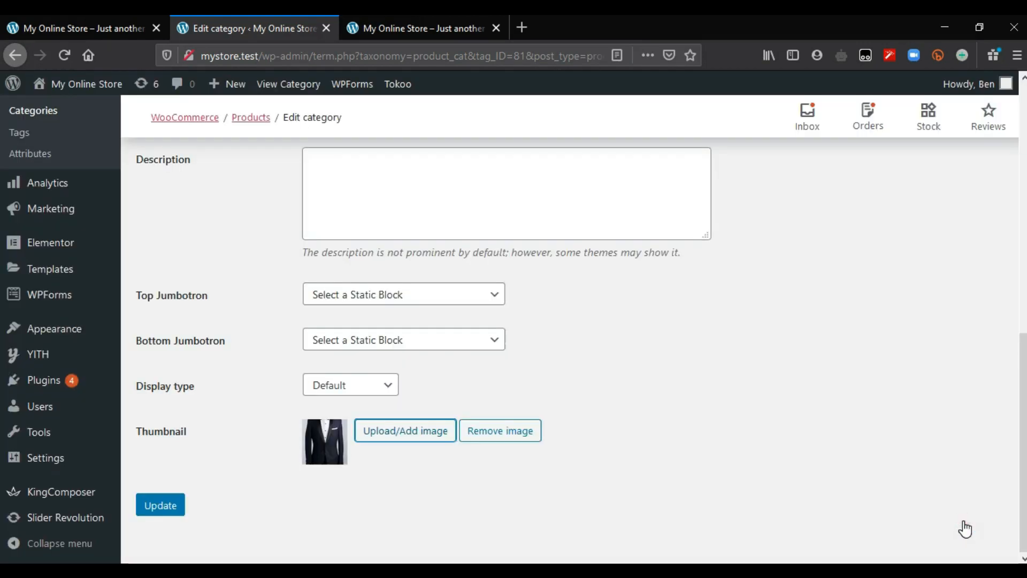
{"action": "left_click", "coordinate": [166, 505]}
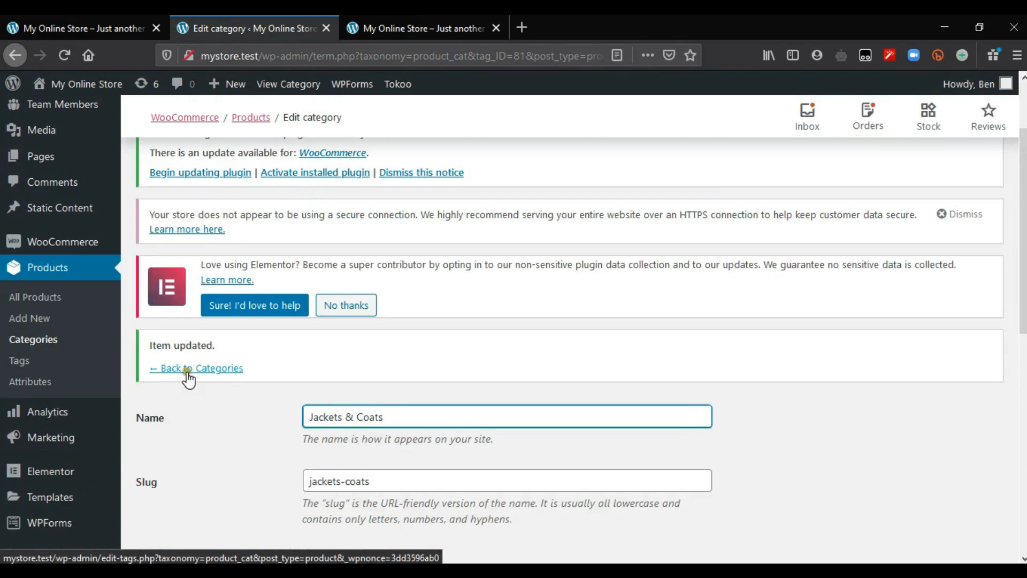
- Set the folded dark jeans image from the media library as the Jeans category's thumbnail and update the category
{"action": "left_click", "coordinate": [41, 341]}
{"action": "left_click", "coordinate": [43, 346]}
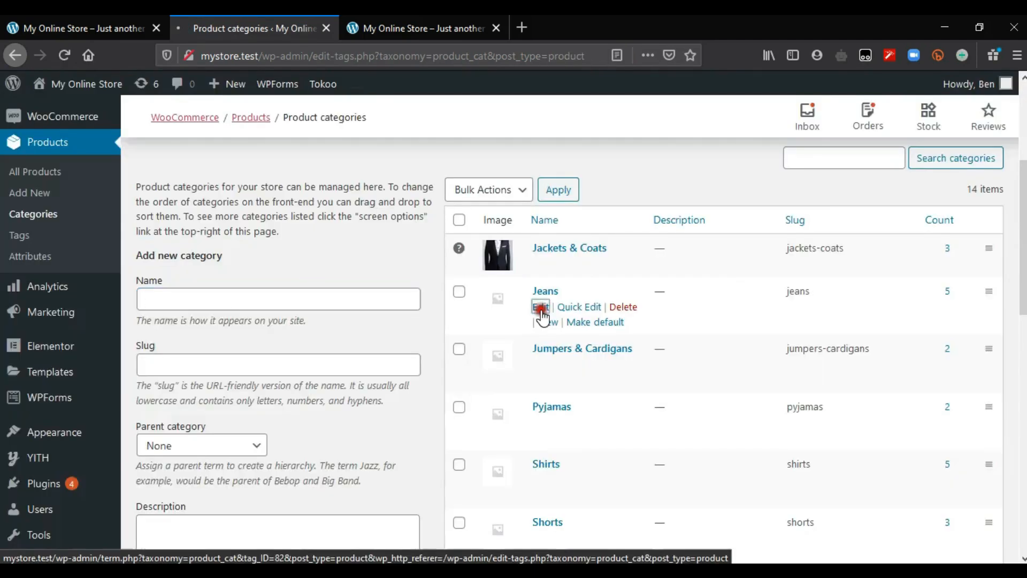
{"action": "left_click", "coordinate": [542, 313]}
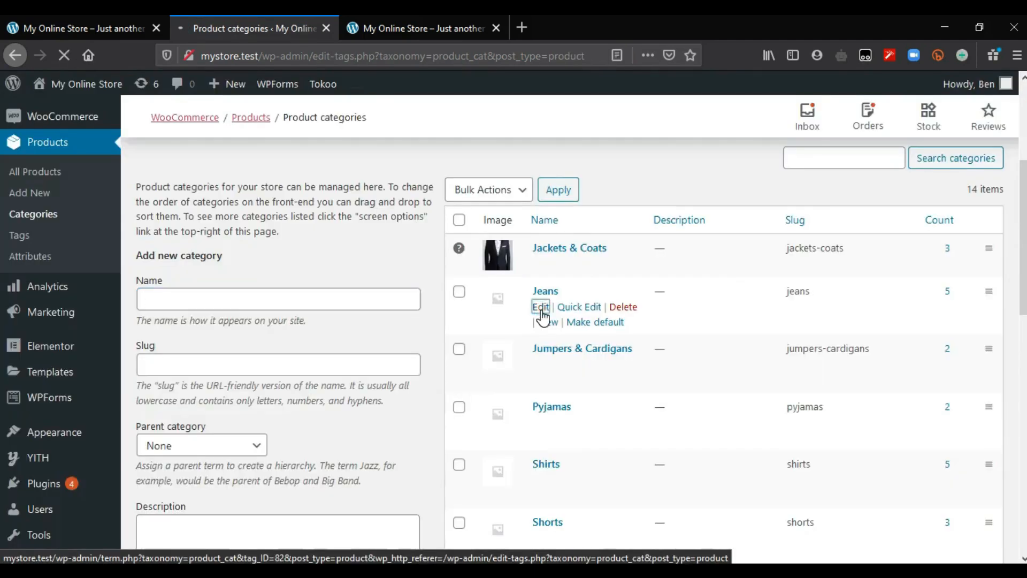
{"action": "scroll", "coordinate": [541, 315], "scroll_direction": "down", "scroll_amount": 4}
{"action": "left_click", "coordinate": [985, 222]}
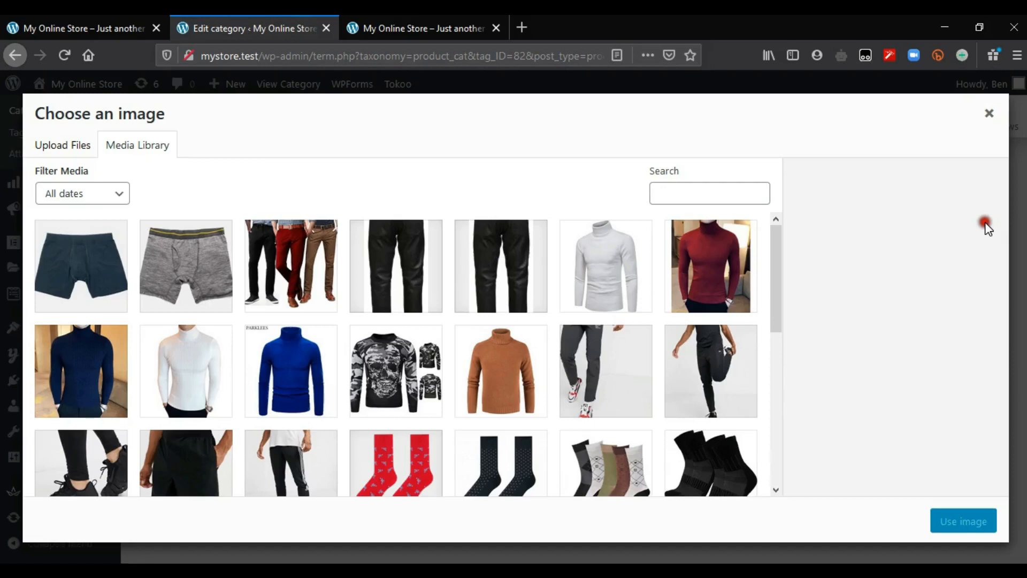
{"action": "left_click_drag", "start_coordinate": [776, 300], "coordinate": [791, 386]}
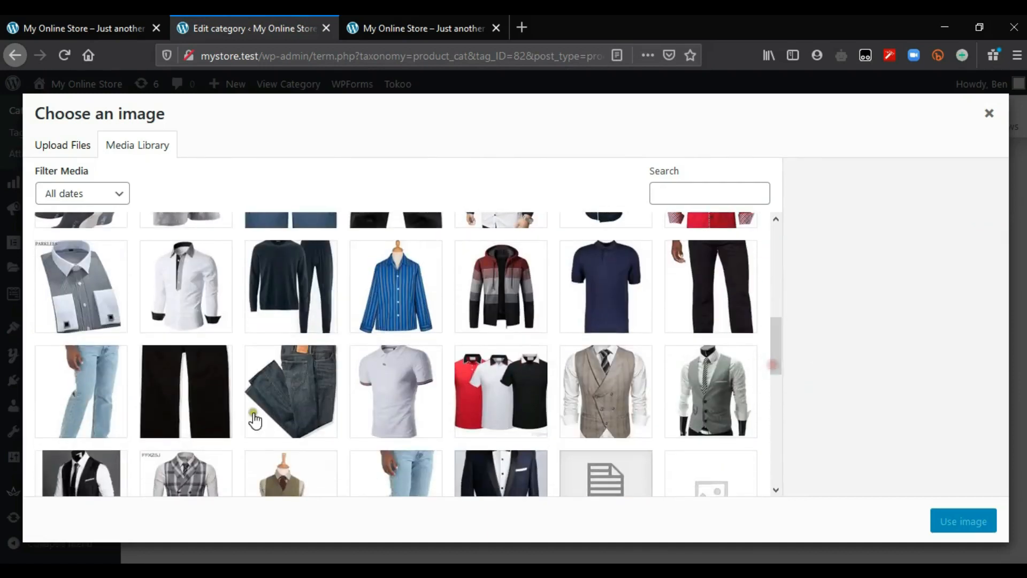
{"action": "left_click", "coordinate": [300, 410]}
{"action": "left_click", "coordinate": [971, 522]}
{"action": "left_click", "coordinate": [169, 507]}
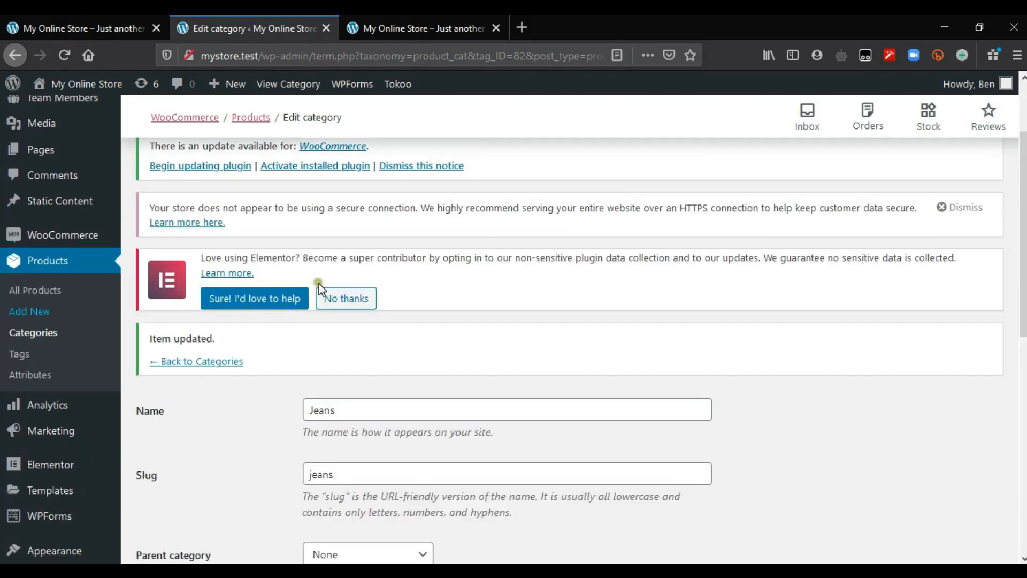
- Set Mens-Jumpers.jpg as the thumbnail of the Jumpers & Cardigans category and update the category
{"action": "left_click", "coordinate": [58, 335]}
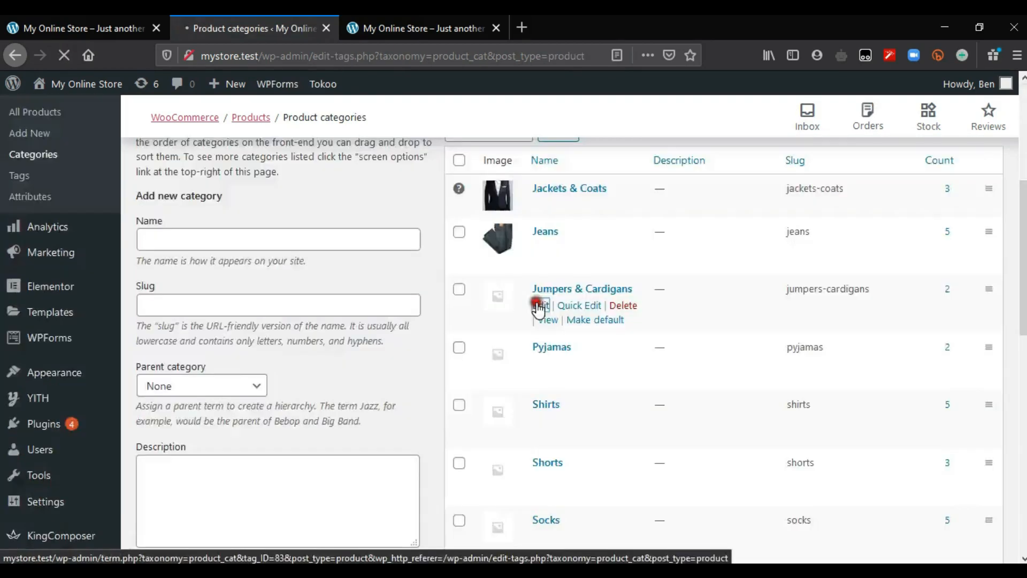
{"action": "left_click", "coordinate": [539, 306]}
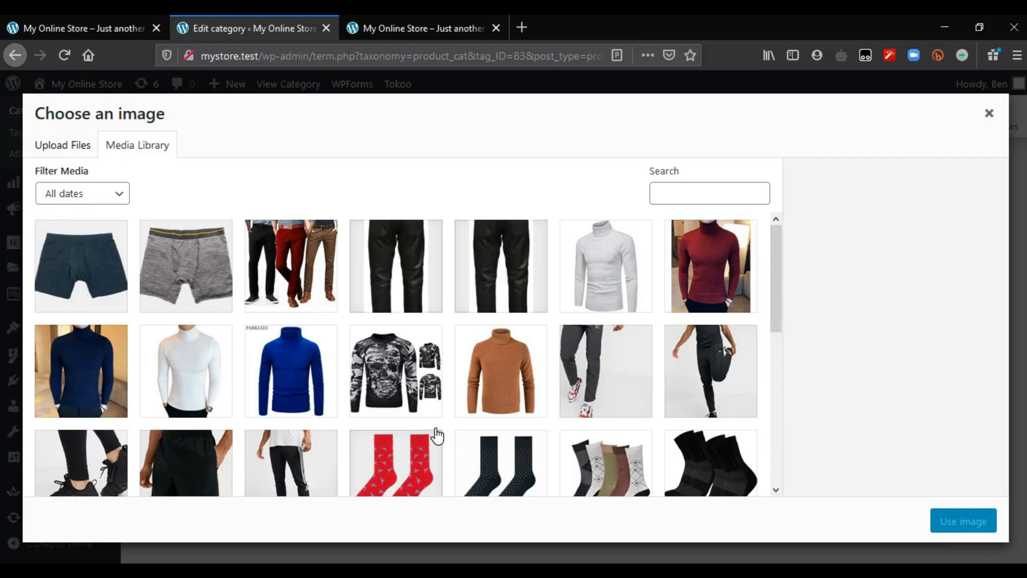
{"action": "left_click_drag", "start_coordinate": [777, 265], "coordinate": [780, 345]}
{"action": "left_click", "coordinate": [471, 308]}
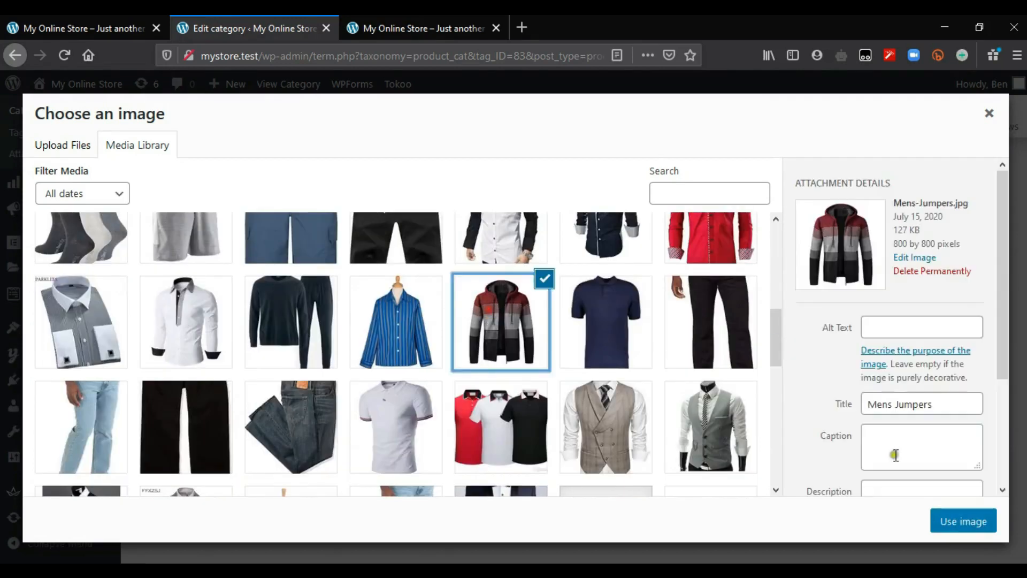
{"action": "left_click", "coordinate": [964, 521]}
{"action": "left_click", "coordinate": [178, 515]}
- Set the dark two-piece pyjama image as the Pyjamas category's thumbnail and update the category
{"action": "left_click", "coordinate": [540, 354]}
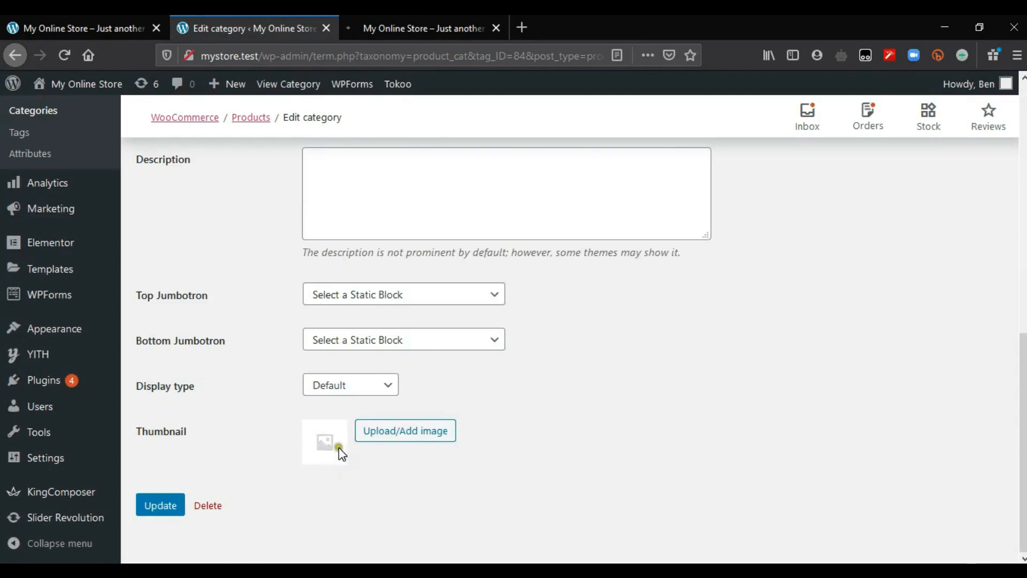
{"action": "left_click", "coordinate": [396, 430]}
{"action": "left_click", "coordinate": [317, 382]}
{"action": "left_click", "coordinate": [967, 521]}
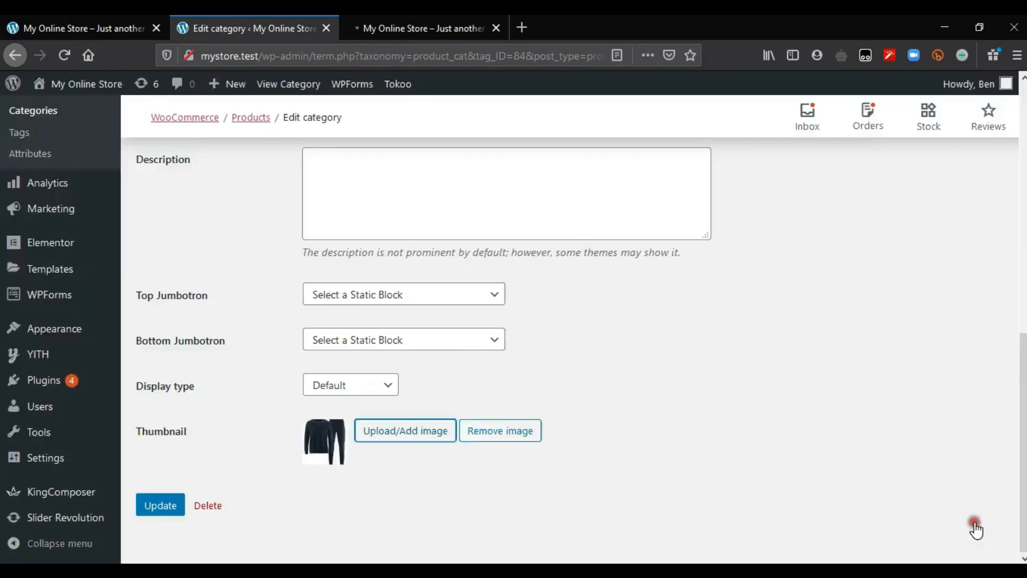
{"action": "left_click", "coordinate": [162, 506]}
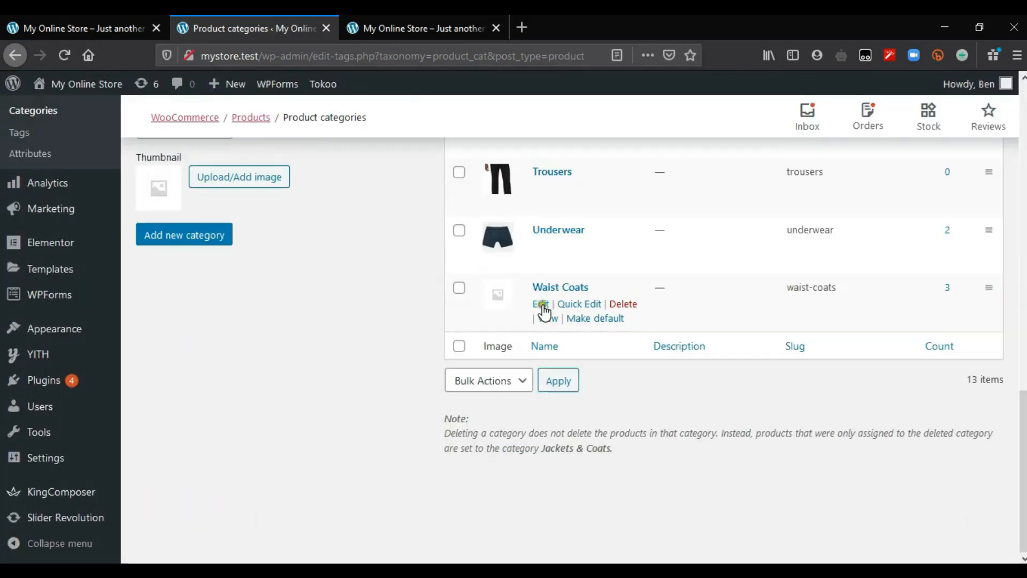
- Set mens-formal-waistcoat.jpg from the media library as the Waist Coats category's thumbnail and update the category
{"action": "left_click", "coordinate": [542, 305]}
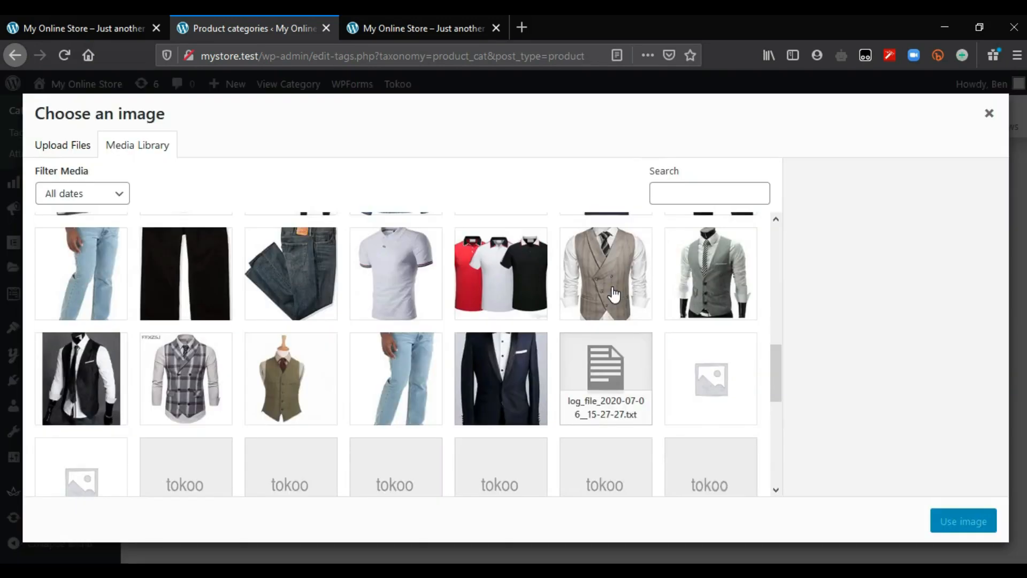
{"action": "left_click", "coordinate": [706, 292]}
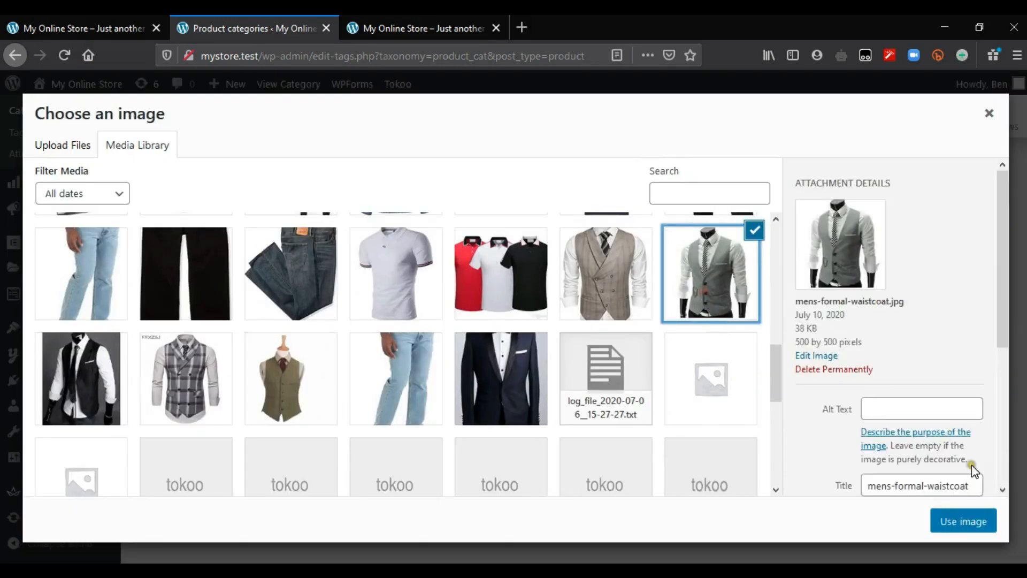
{"action": "left_click", "coordinate": [965, 522]}
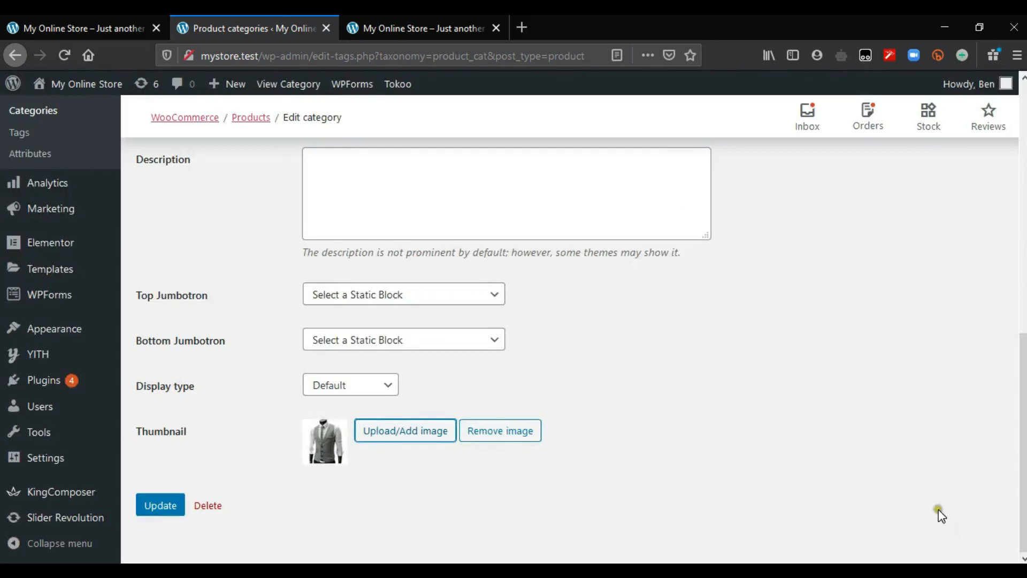
{"action": "left_click", "coordinate": [156, 513]}
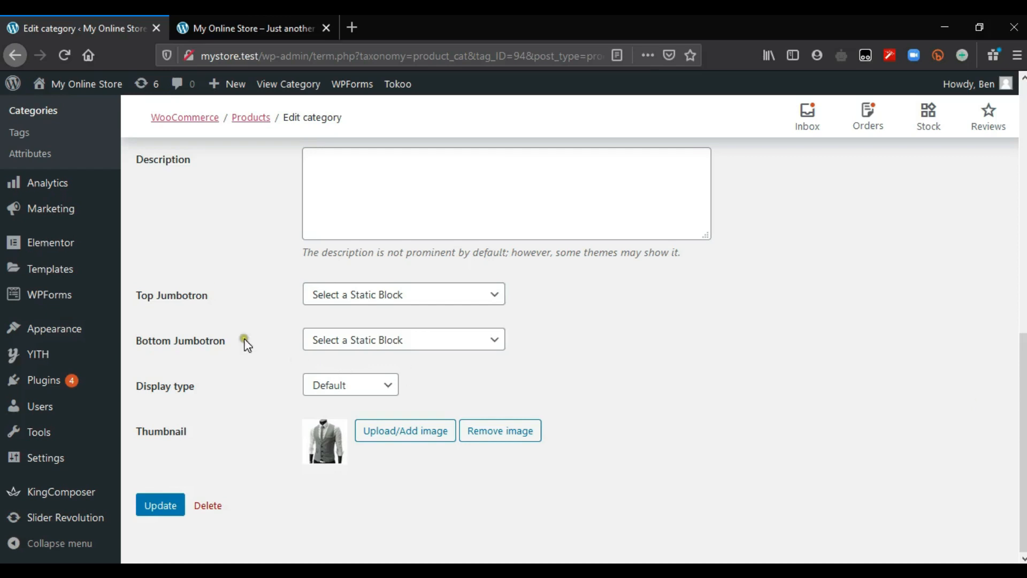
- Check the category tiles on the store's home page, including the Shop by Categories section
{"action": "left_click", "coordinate": [219, 19]}
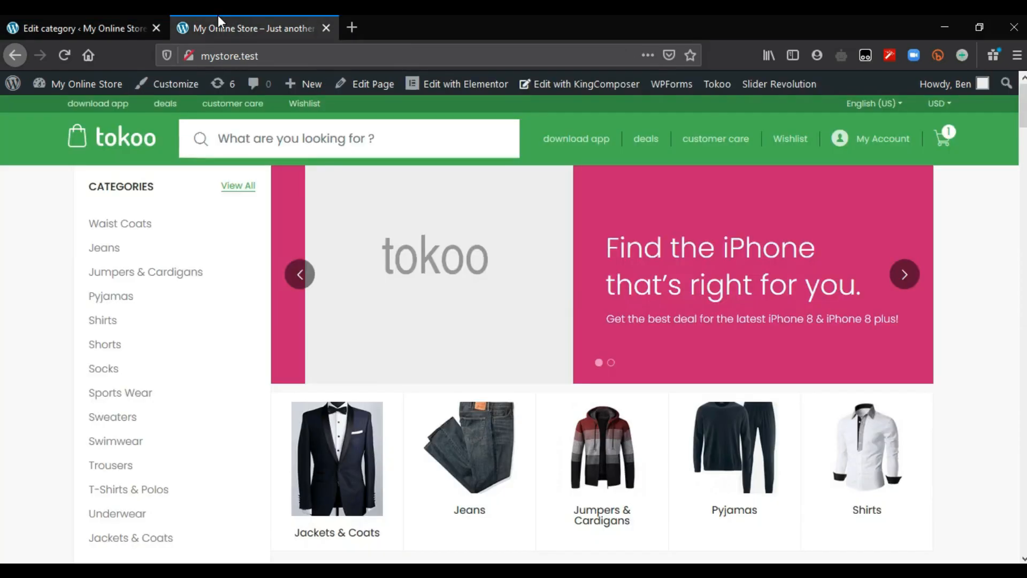
{"action": "scroll", "coordinate": [669, 358], "scroll_direction": "down", "scroll_amount": 3}
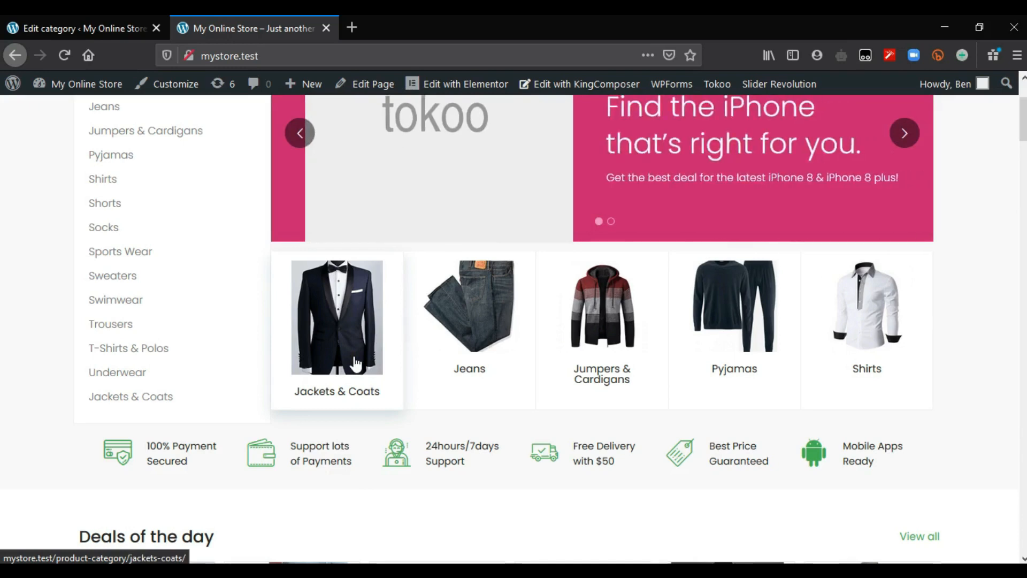
{"action": "scroll", "coordinate": [513, 329], "scroll_direction": "down", "scroll_amount": 20}
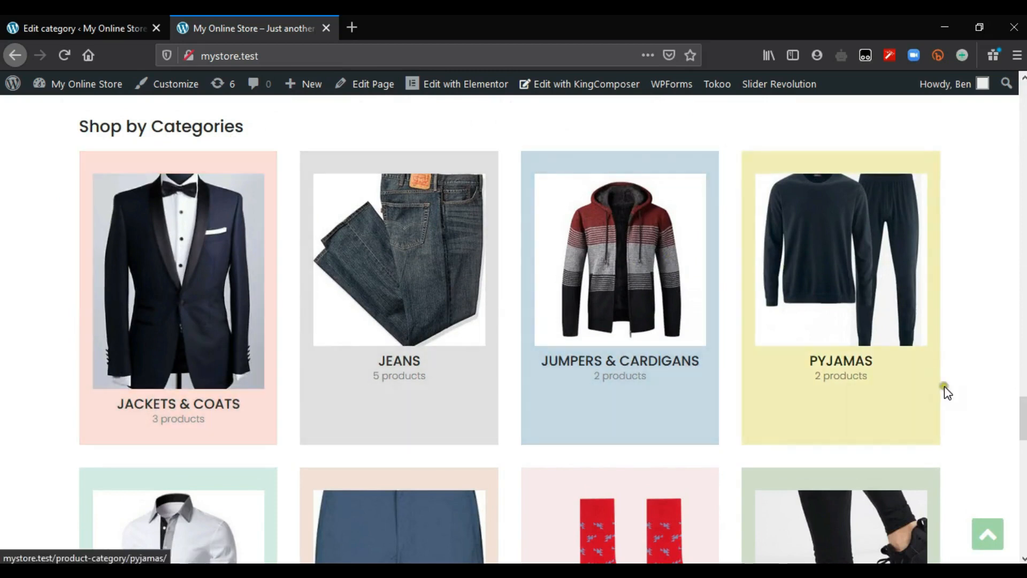
{"action": "scroll", "coordinate": [514, 334], "scroll_direction": "down", "scroll_amount": 1}
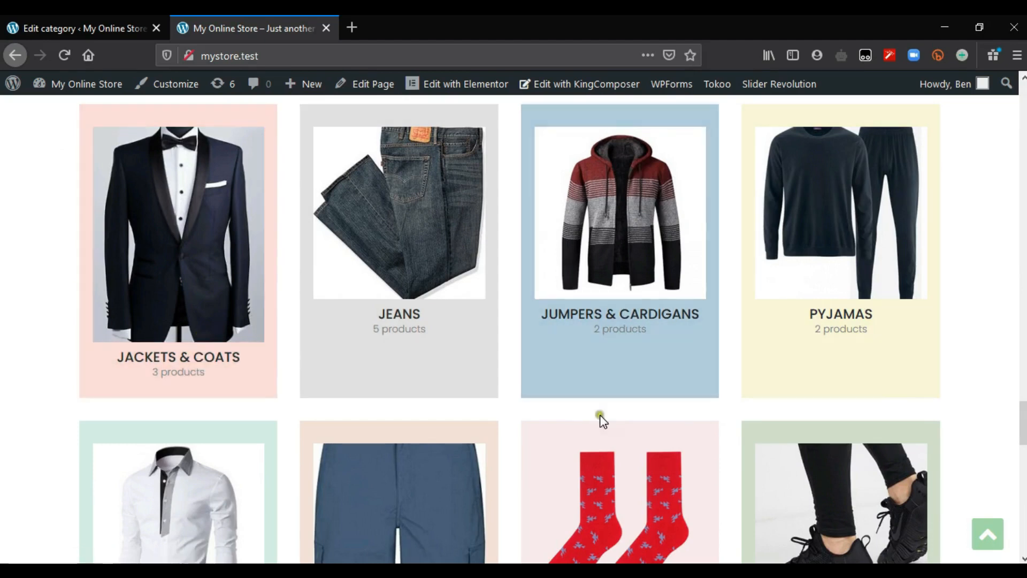
{"action": "left_click_drag", "start_coordinate": [1023, 428], "coordinate": [1024, 117]}
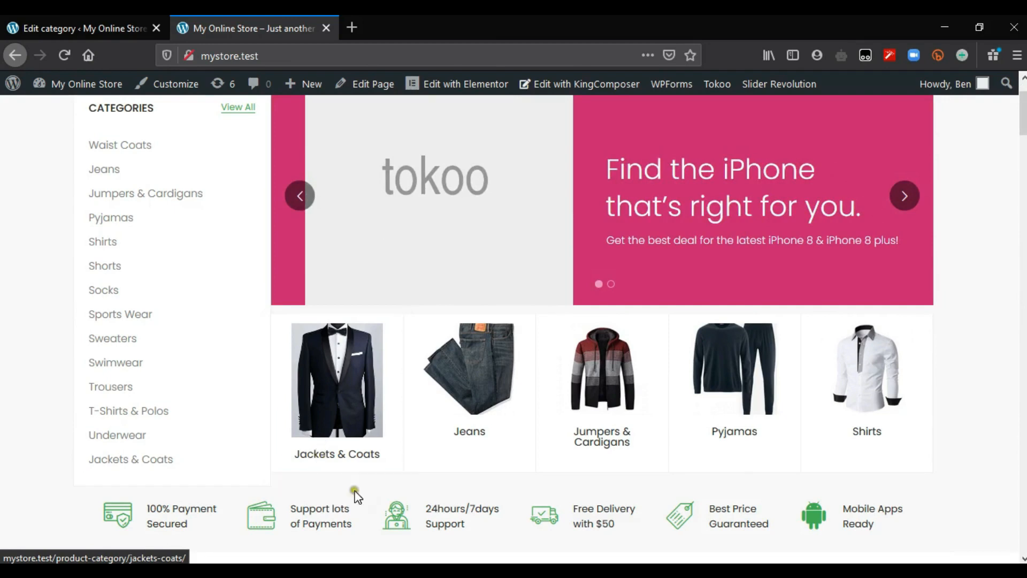
- Open the Jackets & Coats category from its home page tile and filter its products to the ₵250–₵290 price range
{"action": "left_click", "coordinate": [358, 415]}
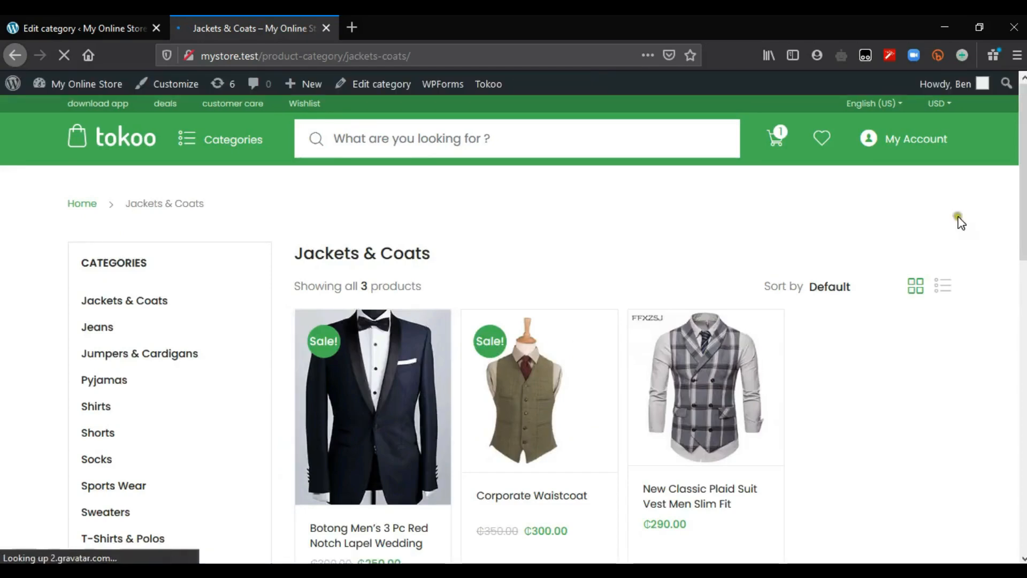
{"action": "scroll", "coordinate": [962, 222], "scroll_direction": "down", "scroll_amount": 2}
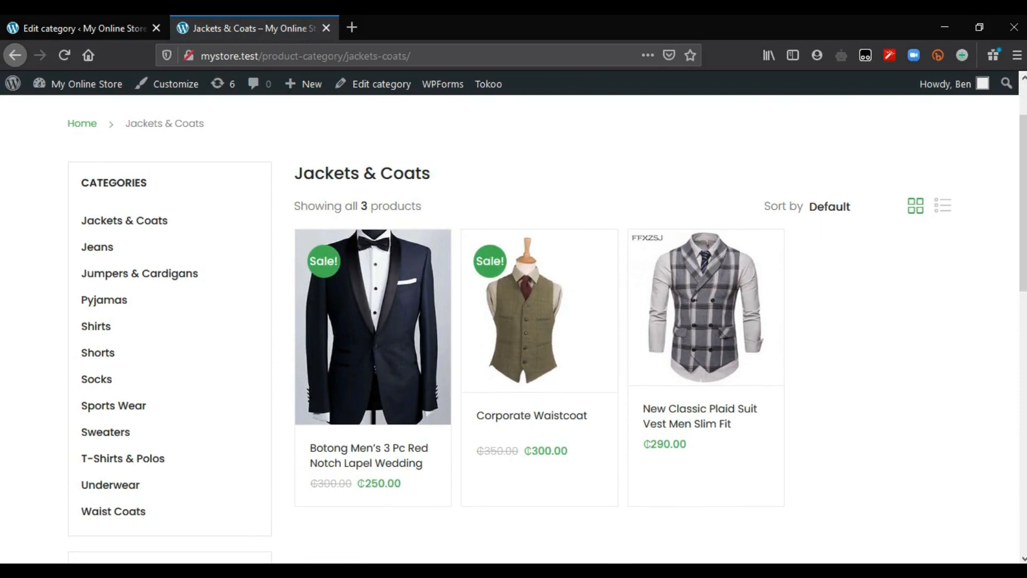
{"action": "scroll", "coordinate": [183, 428], "scroll_direction": "down", "scroll_amount": 3}
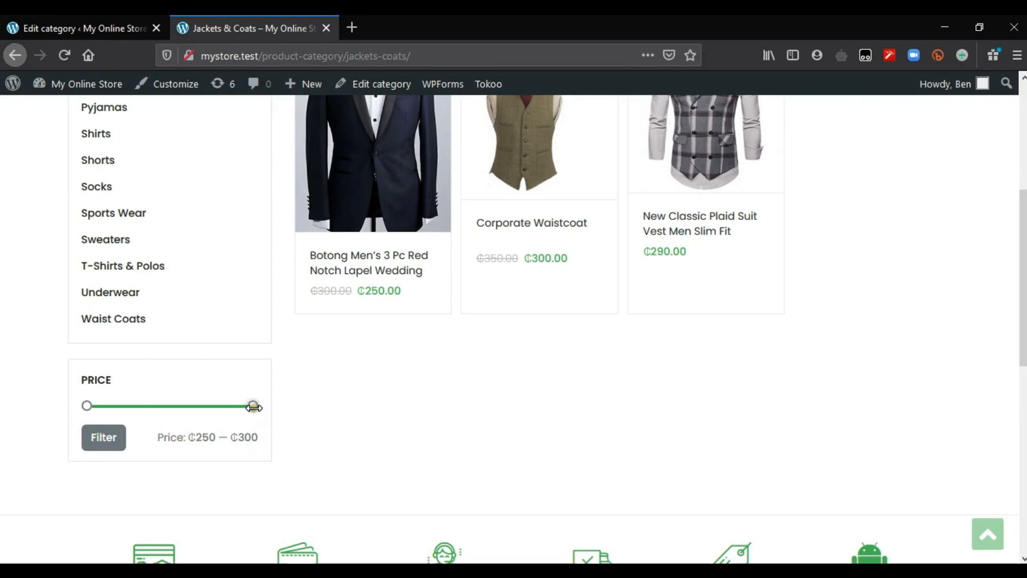
{"action": "mouse_move", "coordinate": [253, 406]}
{"action": "left_mouse_down"}
{"action": "mouse_move", "coordinate": [230, 407]}
{"action": "mouse_move", "coordinate": [250, 409]}
{"action": "mouse_move", "coordinate": [239, 408]}
{"action": "left_mouse_up"}
{"action": "left_click", "coordinate": [102, 439]}
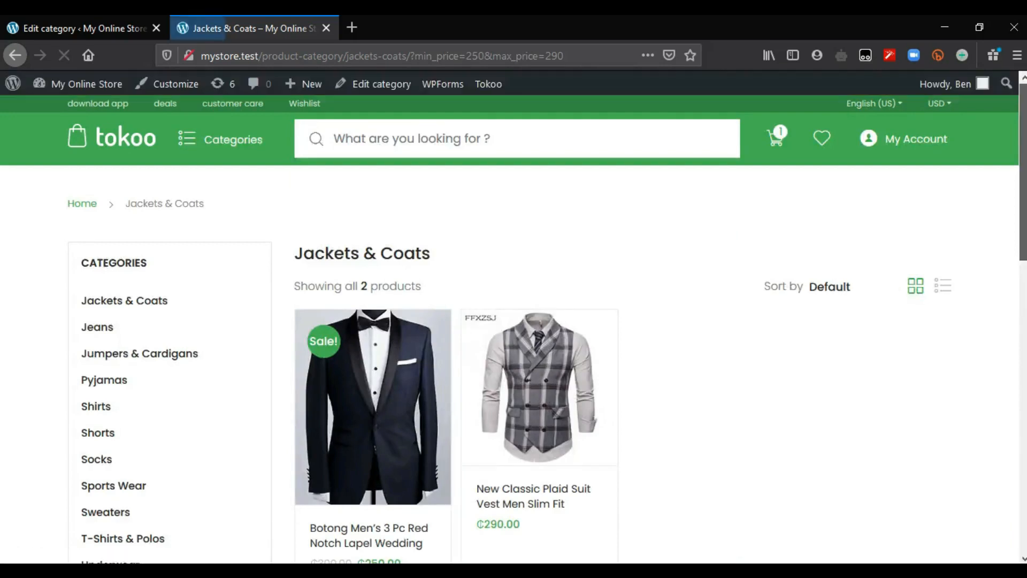
{"action": "scroll", "coordinate": [513, 321], "scroll_direction": "down", "scroll_amount": 3}
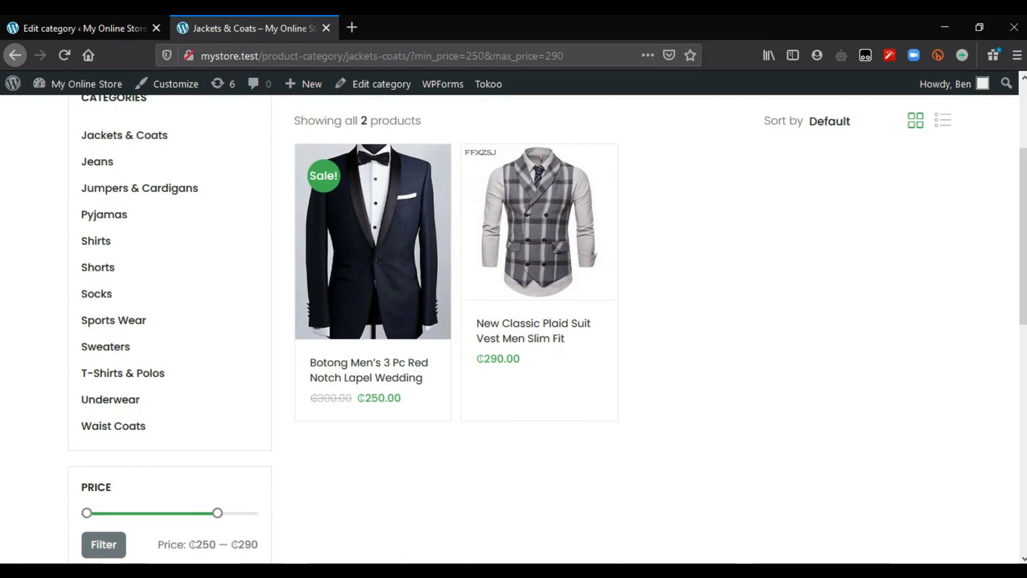
- Return to the store's home page and open it for editing with Elementor
{"action": "scroll", "coordinate": [913, 179], "scroll_direction": "up", "scroll_amount": 3}
{"action": "left_click", "coordinate": [134, 154]}
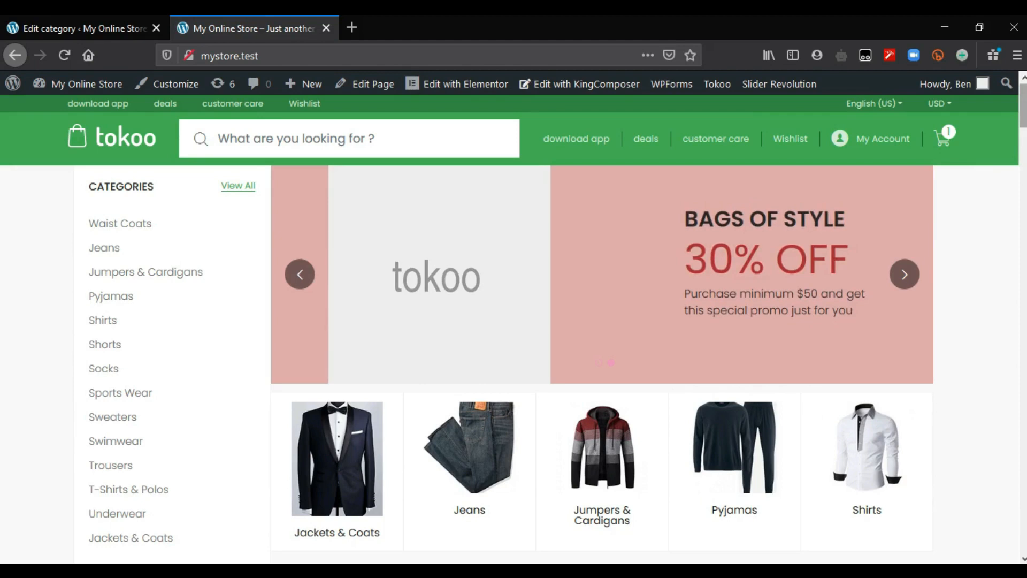
{"action": "scroll", "coordinate": [983, 330], "scroll_direction": "down", "scroll_amount": 1}
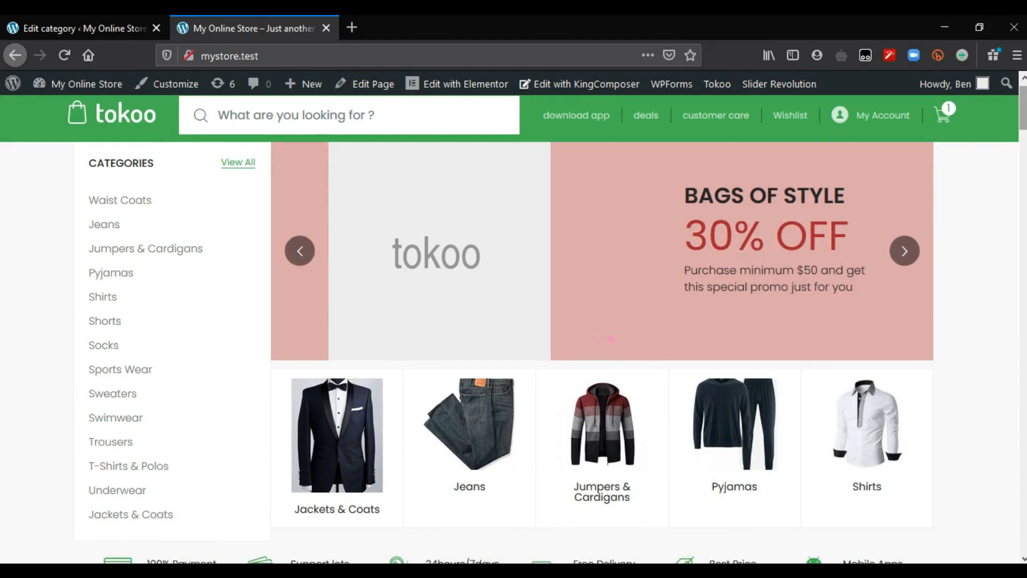
{"action": "scroll", "coordinate": [667, 324], "scroll_direction": "down", "scroll_amount": 5}
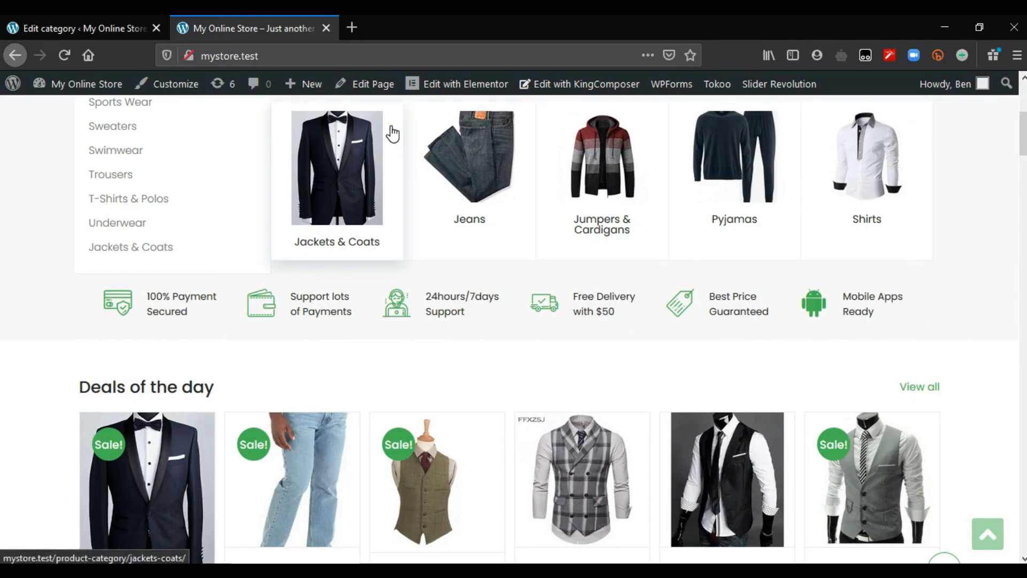
{"action": "left_click", "coordinate": [465, 84]}
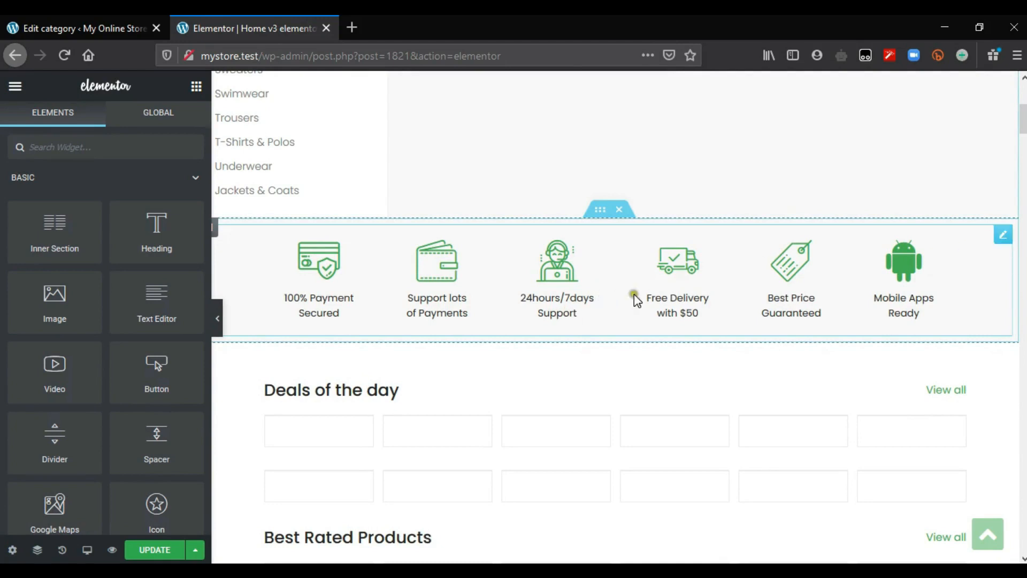
- Open the Features List widget for editing and examine how the first item's icon and description text are set up
{"action": "left_click", "coordinate": [1001, 239]}
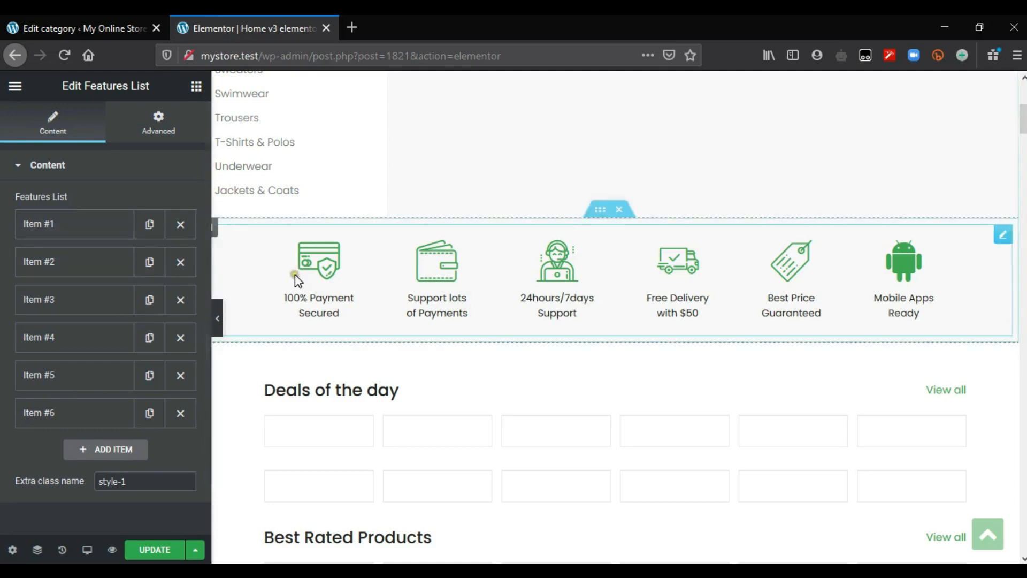
{"action": "left_click", "coordinate": [54, 234]}
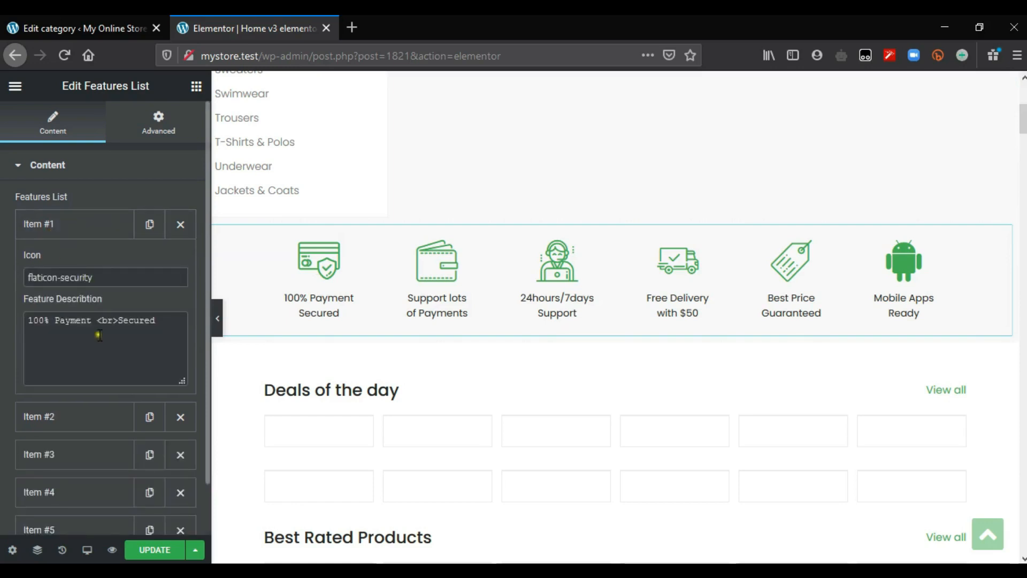
{"action": "left_click", "coordinate": [32, 329]}
{"action": "left_click", "coordinate": [185, 332]}
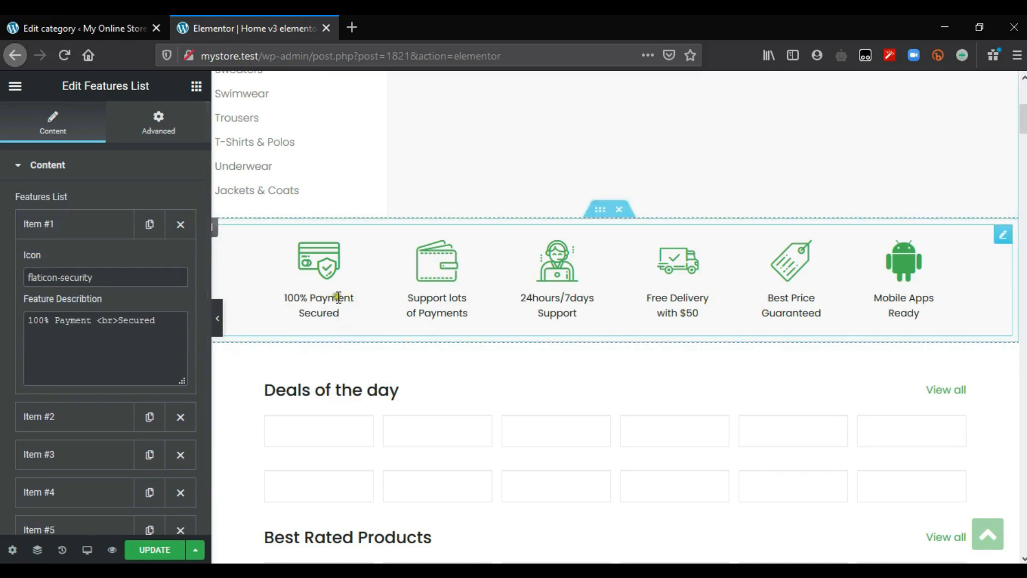
{"action": "left_click", "coordinate": [355, 298]}
{"action": "left_click", "coordinate": [293, 312]}
{"action": "left_click", "coordinate": [26, 380]}
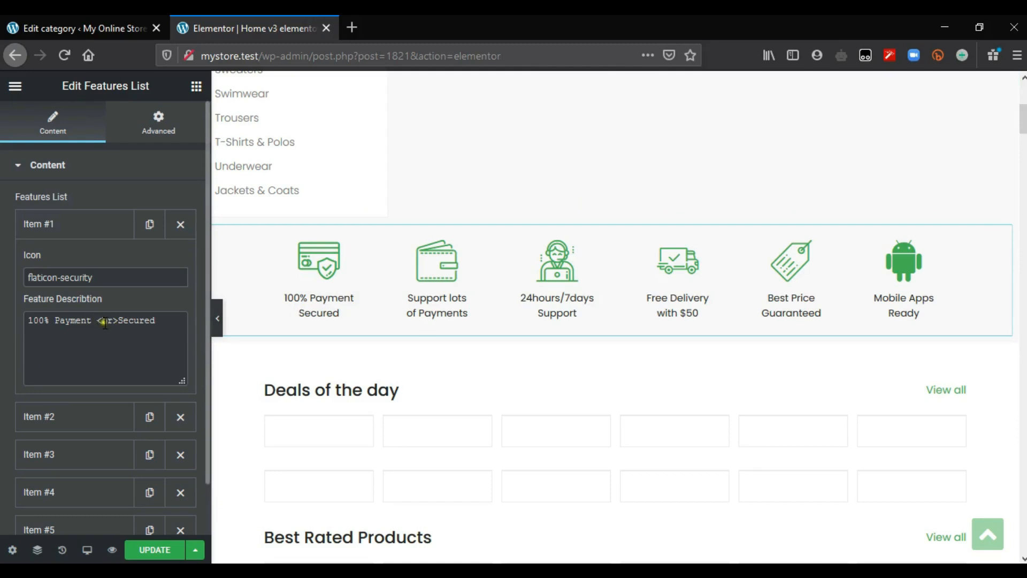
{"action": "left_click_drag", "start_coordinate": [121, 321], "coordinate": [162, 325]}
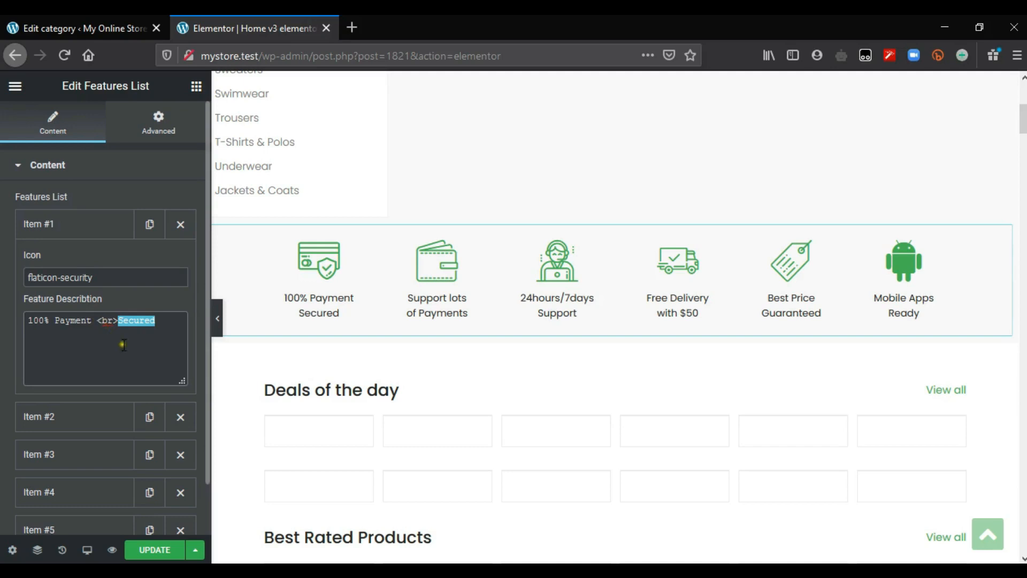
{"action": "left_click", "coordinate": [74, 323]}
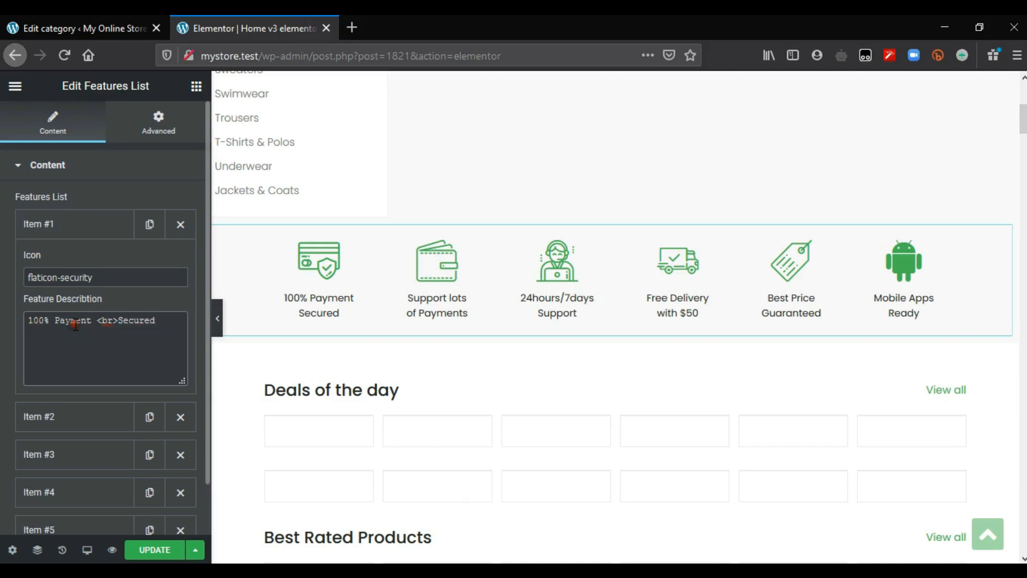
{"action": "left_click_drag", "start_coordinate": [94, 321], "coordinate": [16, 343]}
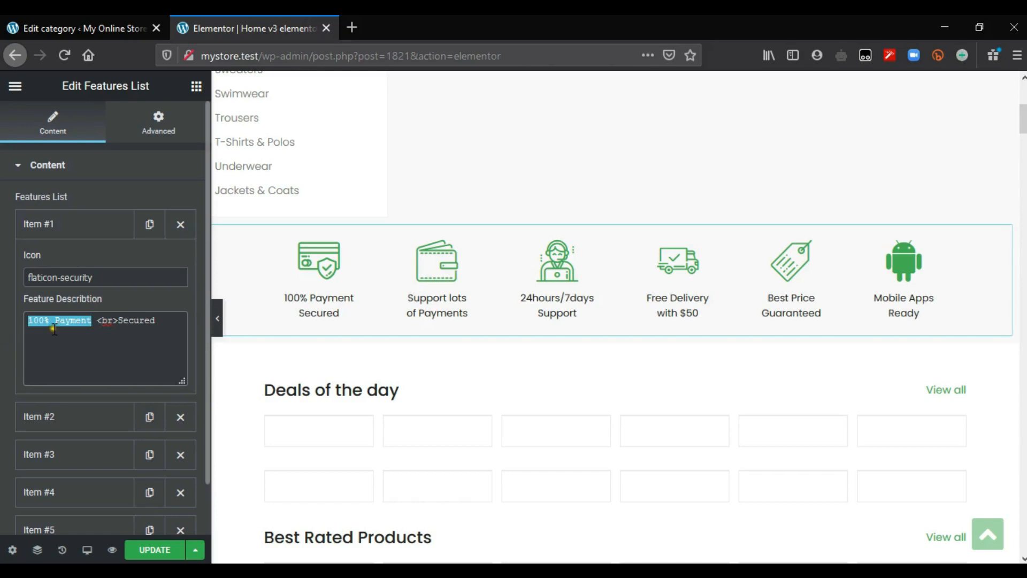
{"action": "left_click", "coordinate": [117, 343]}
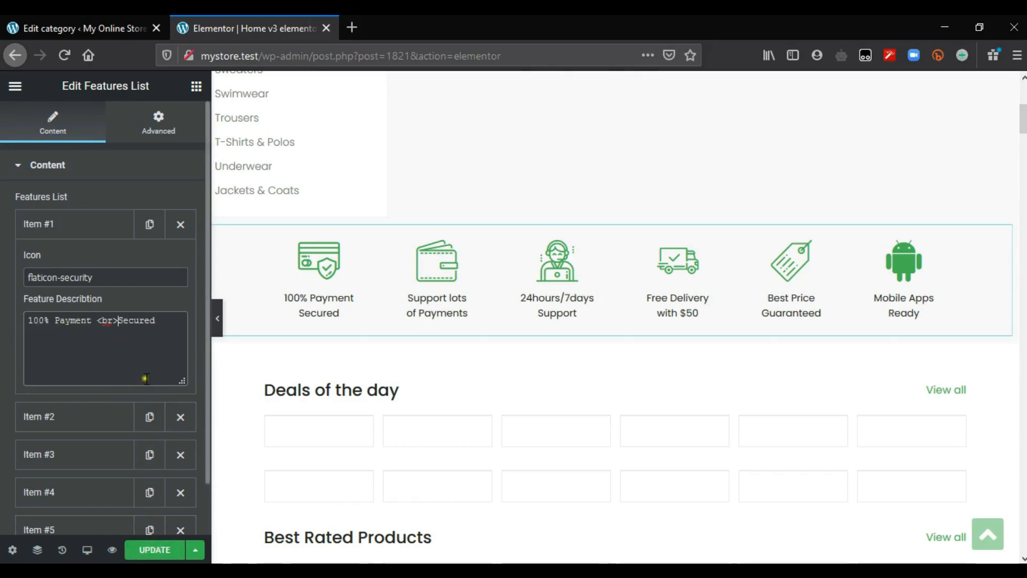
- Check the second feature's icon and description, and delete the sixth item, Mobile Apps Ready, from the Features List
{"action": "left_click", "coordinate": [86, 235]}
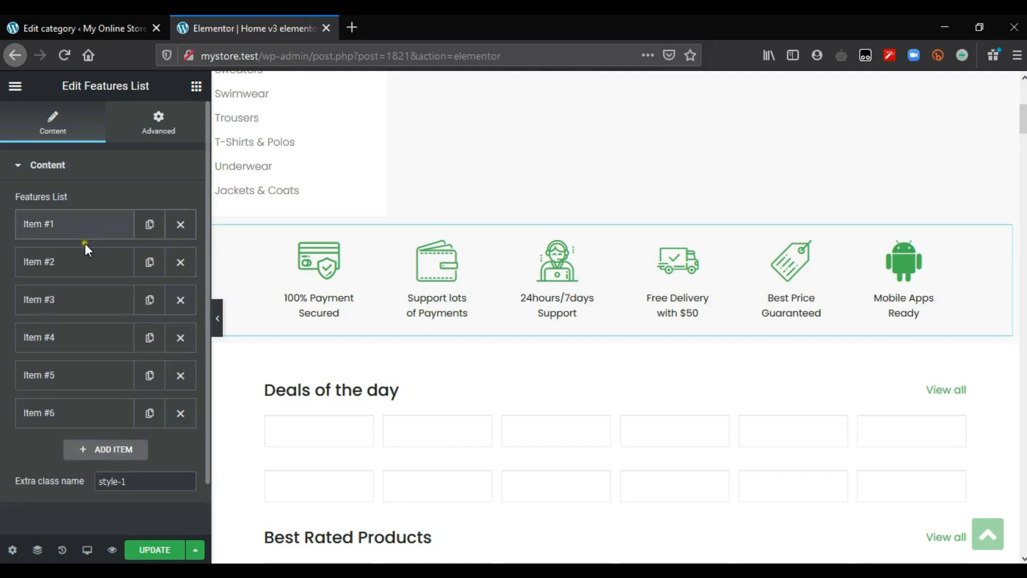
{"action": "left_click", "coordinate": [83, 266]}
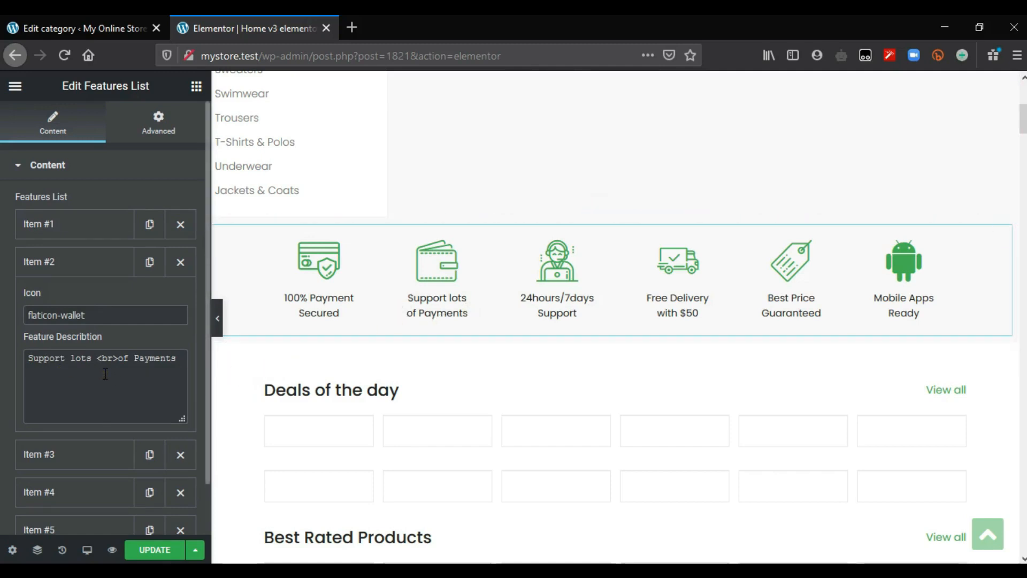
{"action": "left_click", "coordinate": [71, 265]}
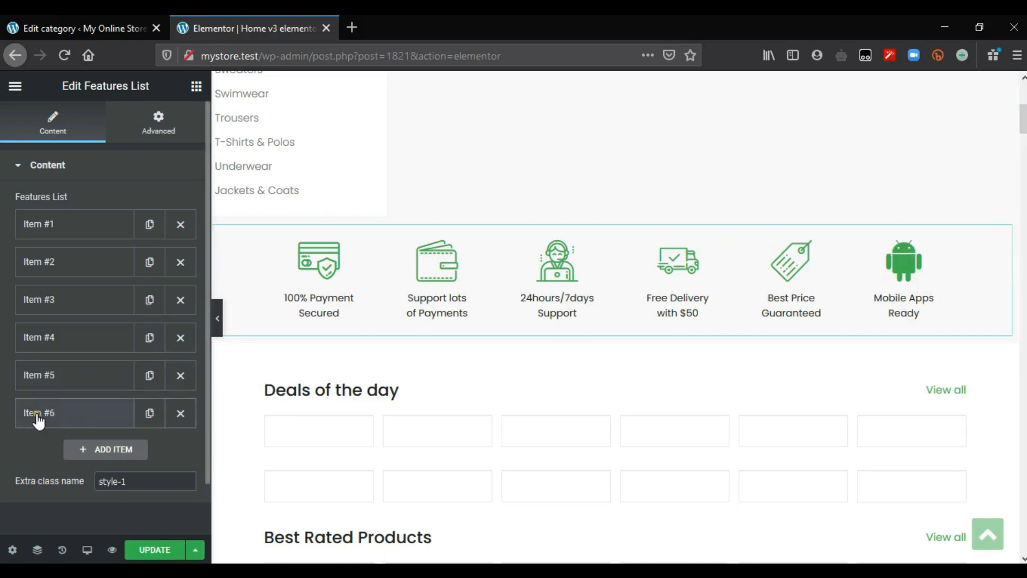
{"action": "left_click", "coordinate": [181, 413]}
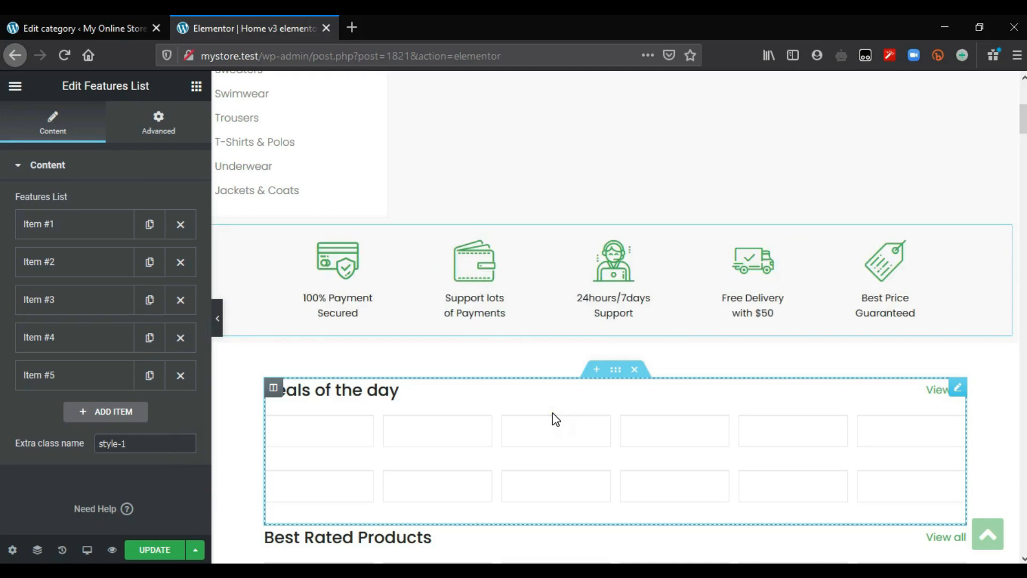
- Open the Deals of the day products carousel for editing and choose On Sale Products as its shortcode tag
{"action": "scroll", "coordinate": [856, 308], "scroll_direction": "down", "scroll_amount": 3}
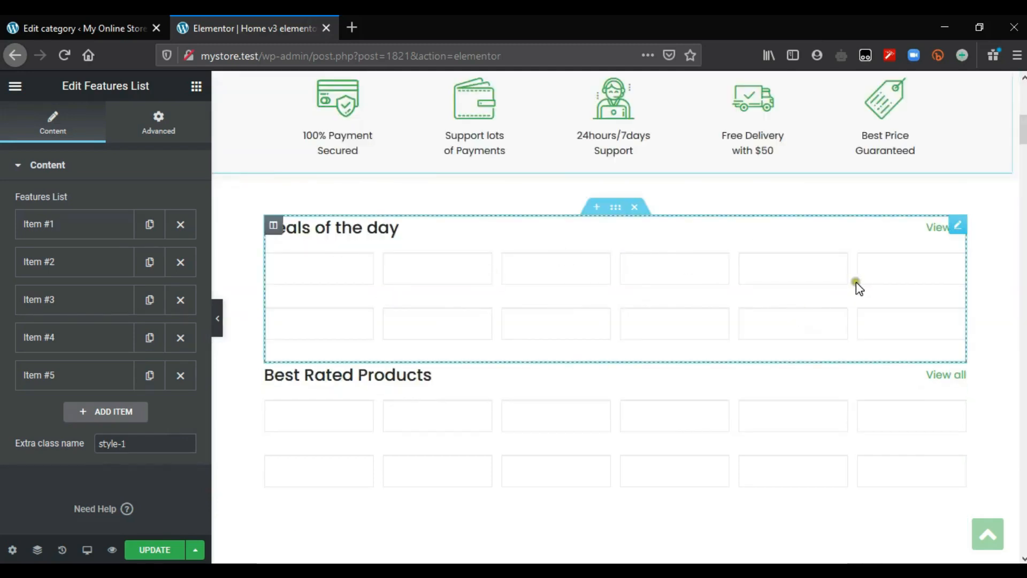
{"action": "left_click", "coordinate": [957, 225]}
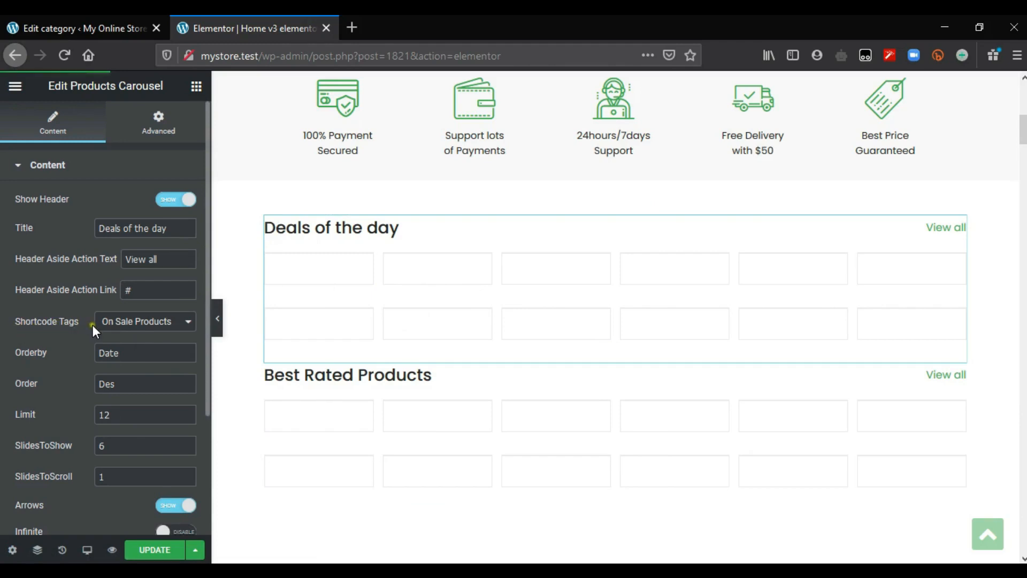
{"action": "left_click", "coordinate": [128, 323]}
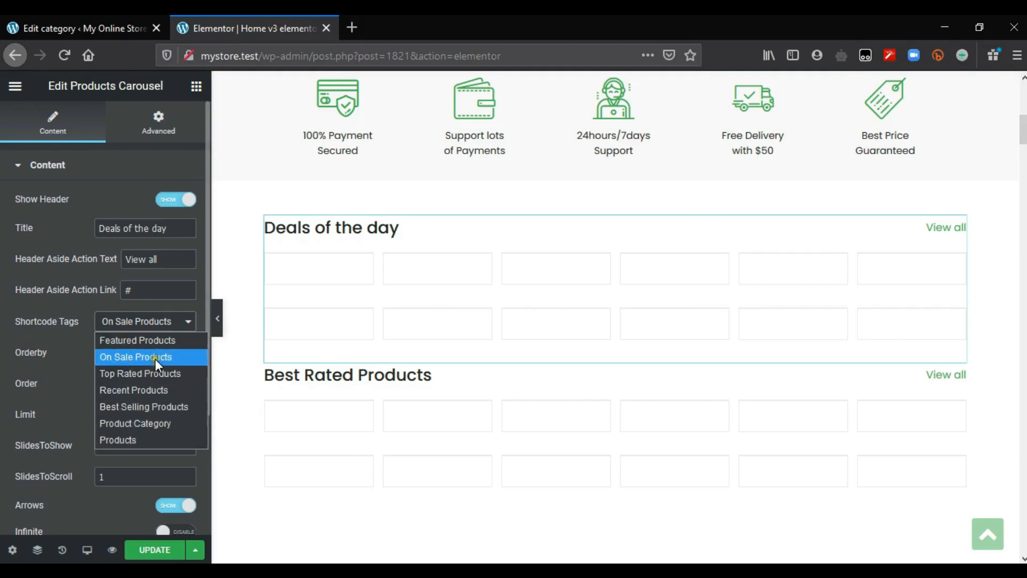
{"action": "left_click", "coordinate": [131, 357]}
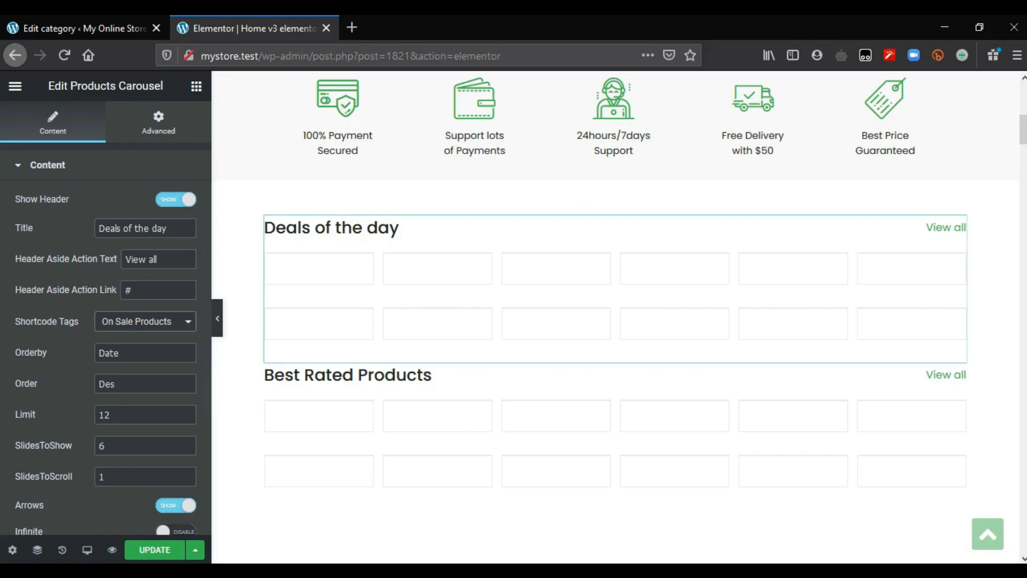
{"action": "scroll", "coordinate": [616, 321], "scroll_direction": "down", "scroll_amount": 5}
{"action": "scroll", "coordinate": [724, 416], "scroll_direction": "down", "scroll_amount": 3}
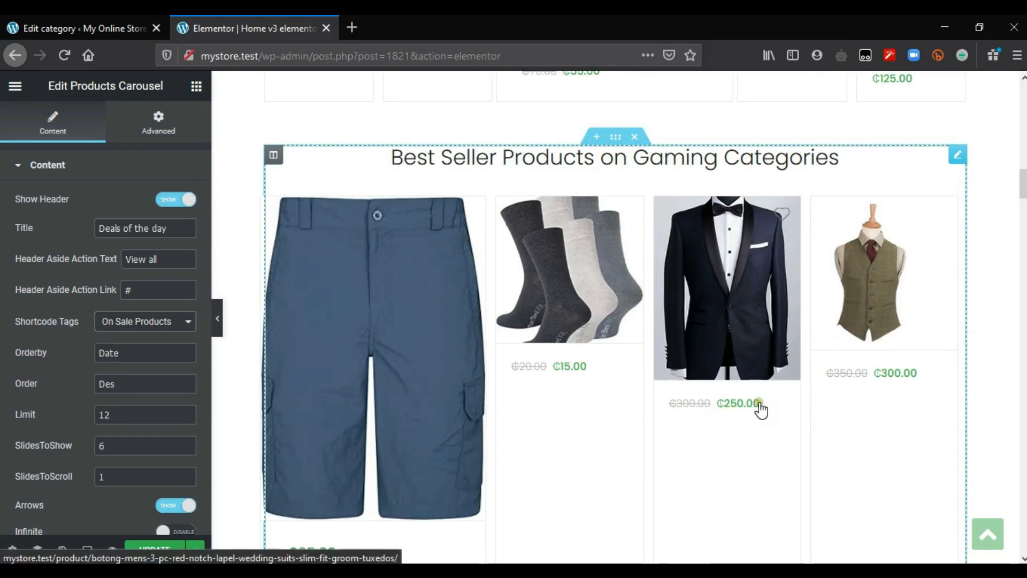
- Set the order of the Deals of the day products carousel to Asc
{"action": "left_click_drag", "start_coordinate": [1024, 185], "coordinate": [1024, 119]}
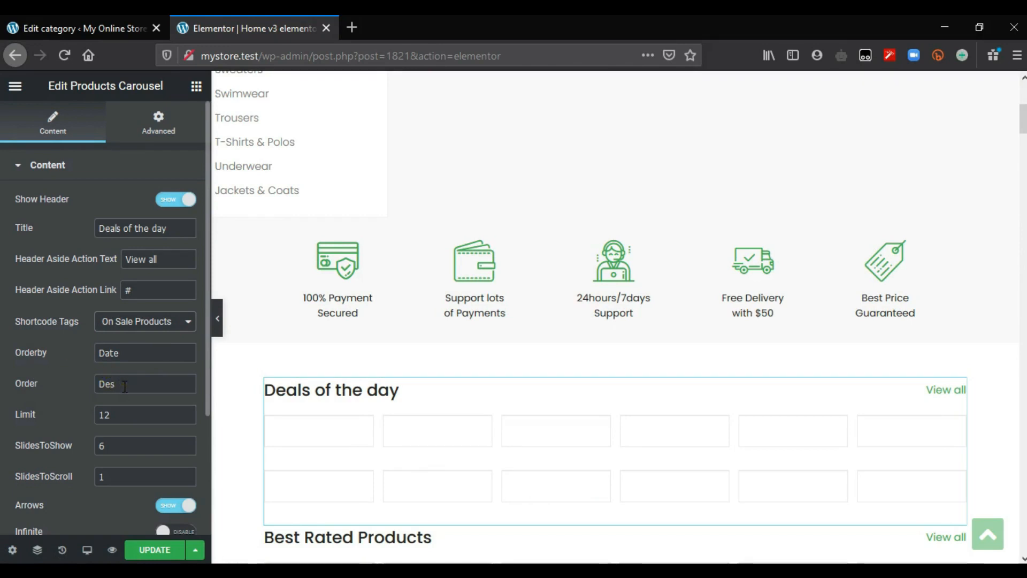
{"action": "left_click_drag", "start_coordinate": [120, 384], "coordinate": [94, 387]}
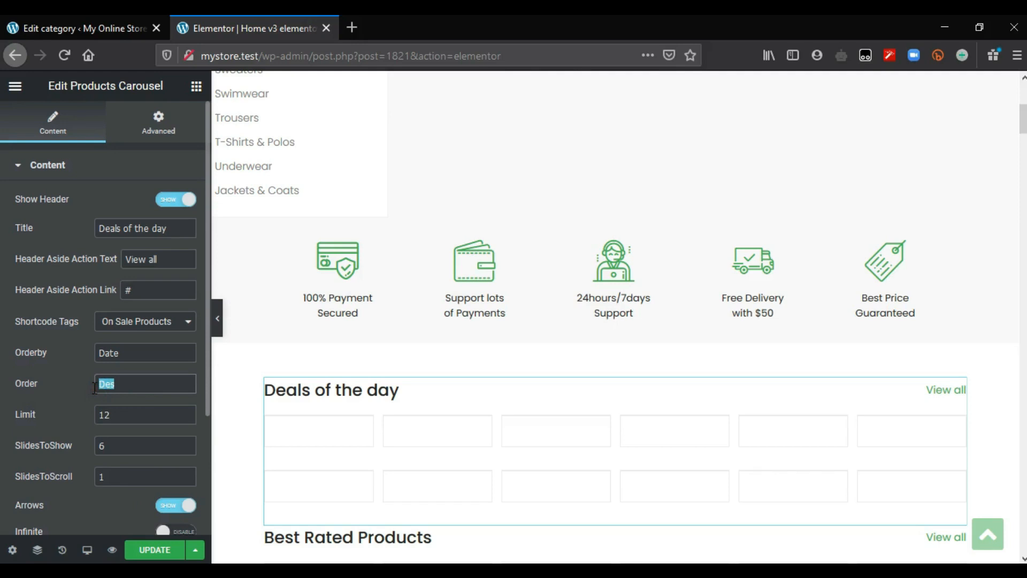
{"action": "type", "text": "Asc"}
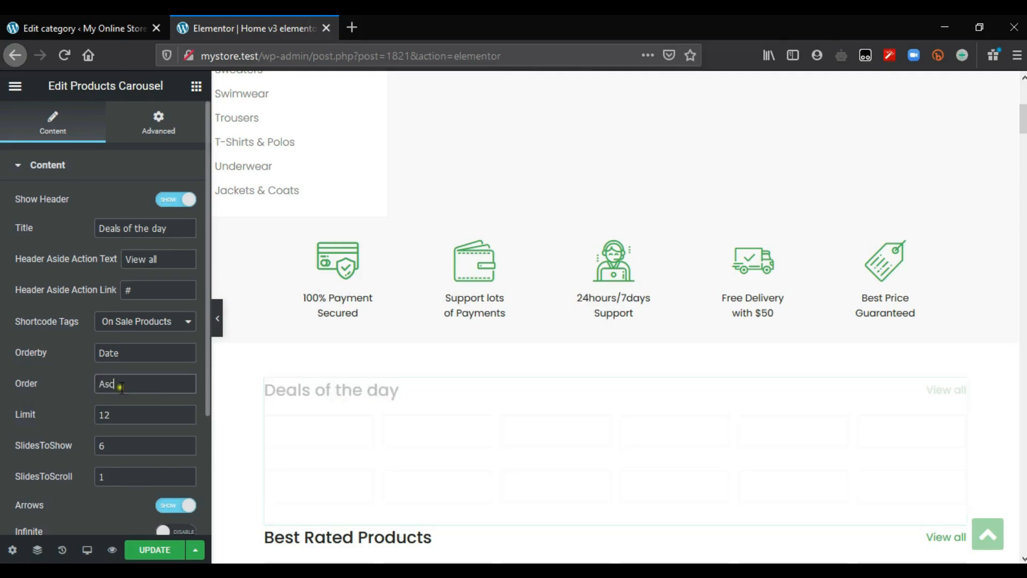
- Set the Deals of the day carousel's order to Des and update the page
{"action": "left_click_drag", "start_coordinate": [121, 386], "coordinate": [96, 387]}
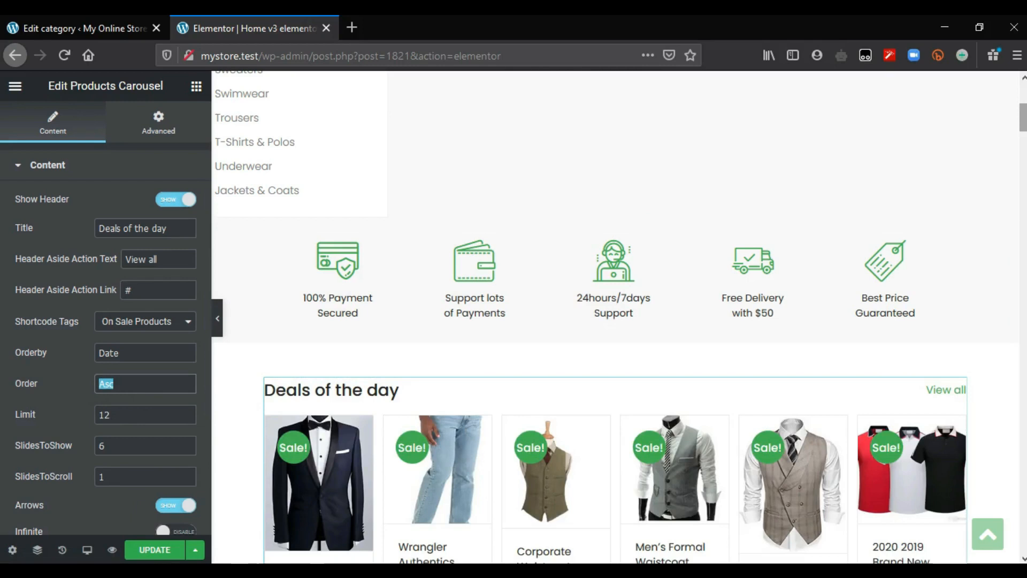
{"action": "scroll", "coordinate": [423, 364], "scroll_direction": "down", "scroll_amount": 3}
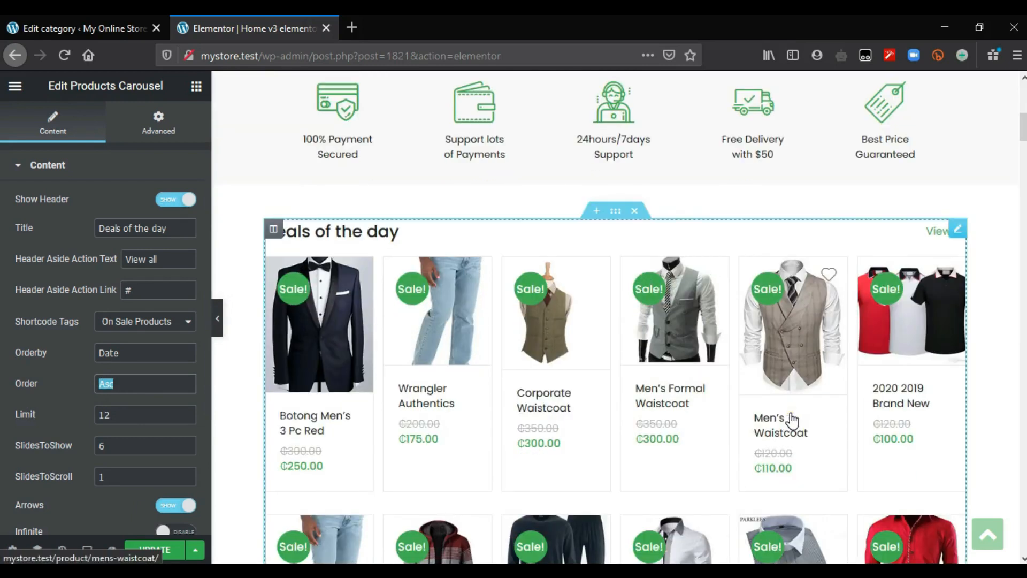
{"action": "type", "text": "Des"}
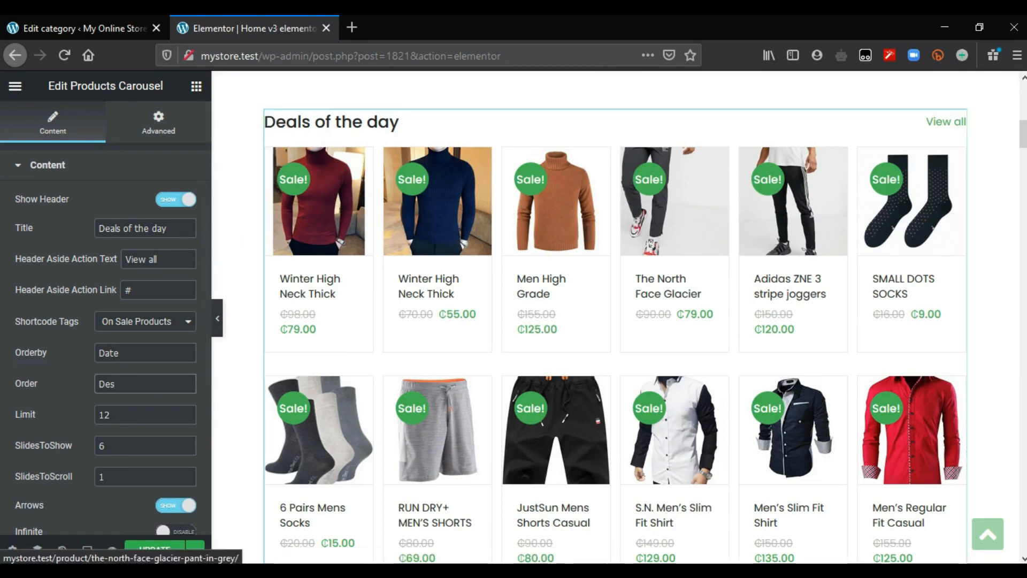
{"action": "scroll", "coordinate": [207, 370], "scroll_direction": "down", "scroll_amount": 3}
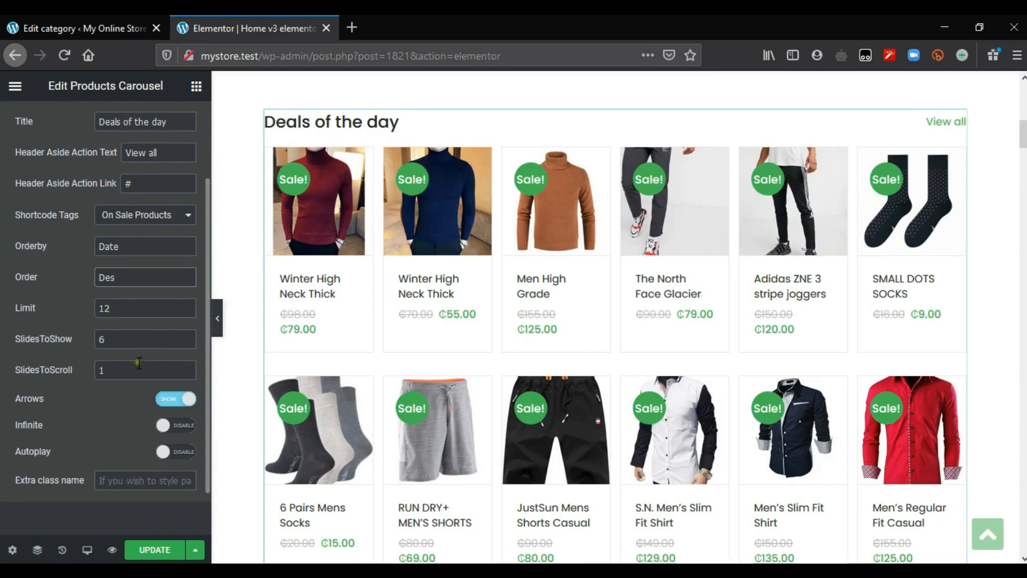
{"action": "left_click", "coordinate": [151, 551]}
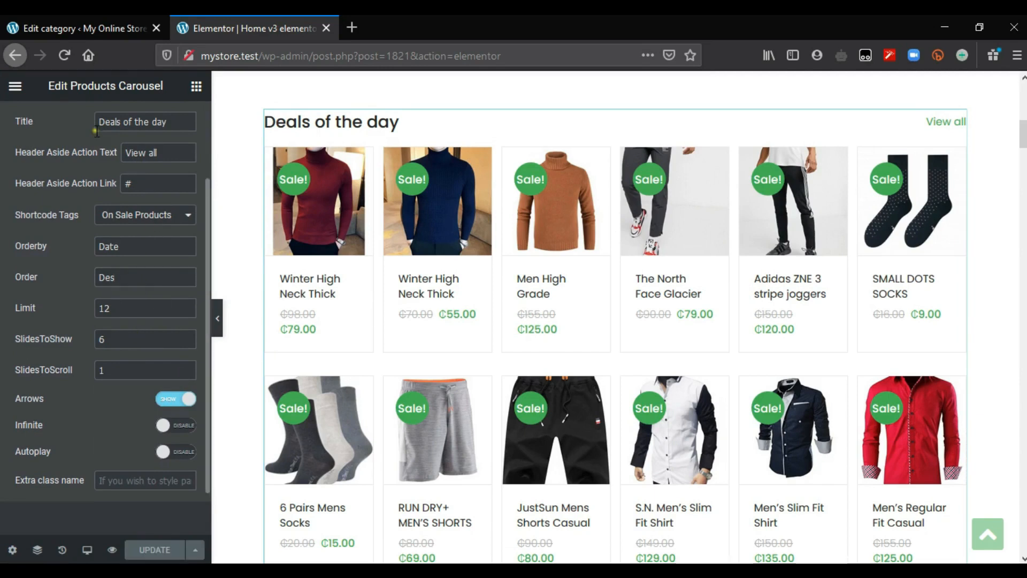
- Copy the site address and open the store's shop page at mystore.test/shop in a new browser tab
{"action": "left_click", "coordinate": [99, 120]}
{"action": "left_click_drag", "start_coordinate": [99, 120], "coordinate": [190, 121]}
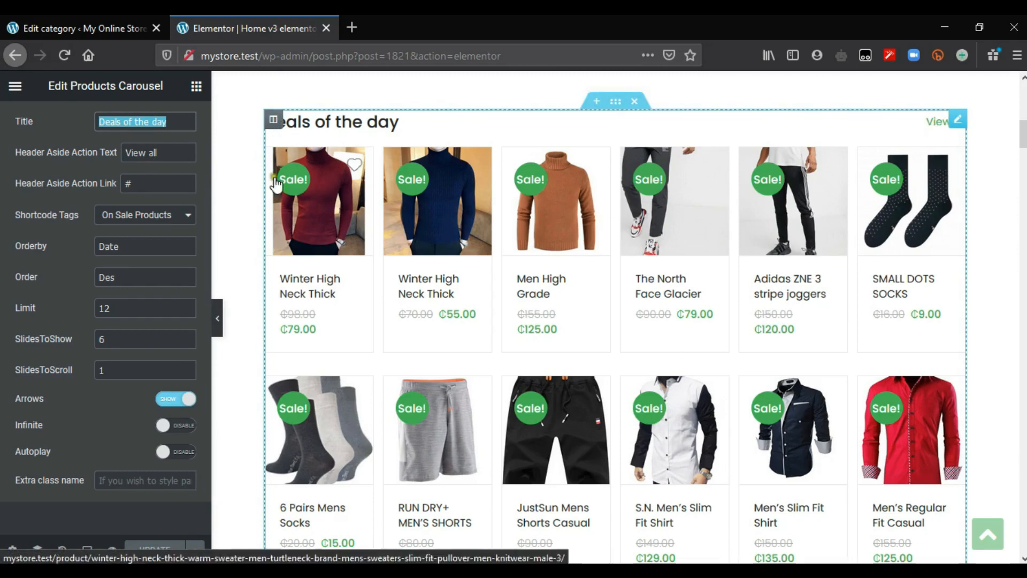
{"action": "left_click", "coordinate": [150, 186]}
{"action": "left_click_drag", "start_coordinate": [151, 185], "coordinate": [126, 185]}
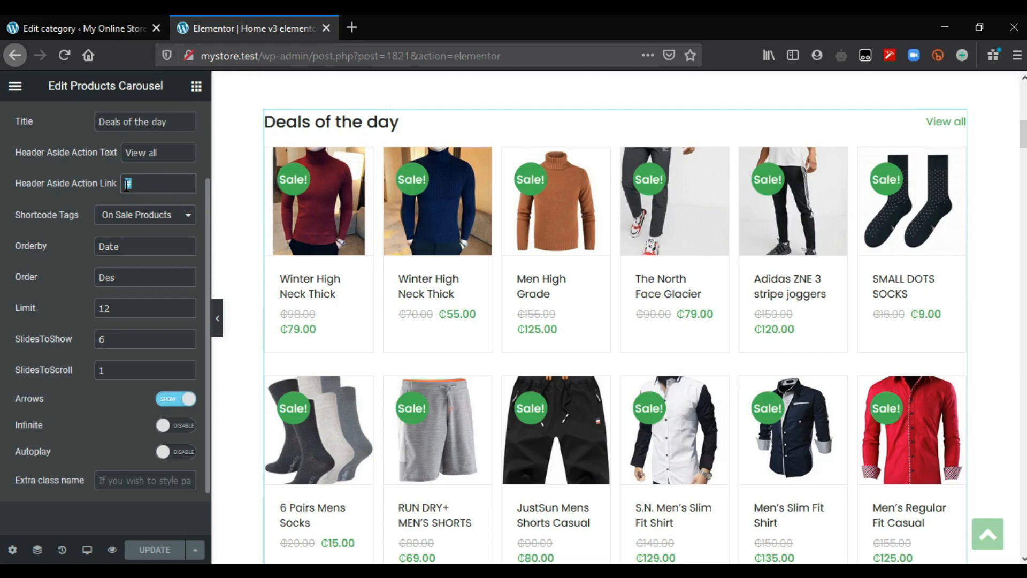
{"action": "left_click_drag", "start_coordinate": [258, 56], "coordinate": [200, 56]}
{"action": "key", "text": "ctrl+c"}
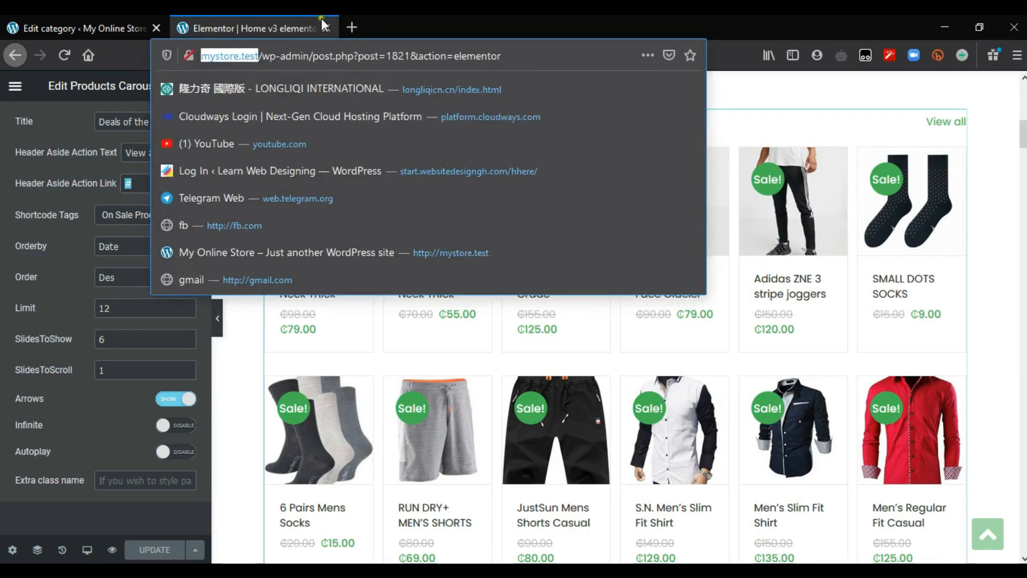
{"action": "left_click", "coordinate": [352, 27]}
{"action": "key", "text": "ctrl+v"}
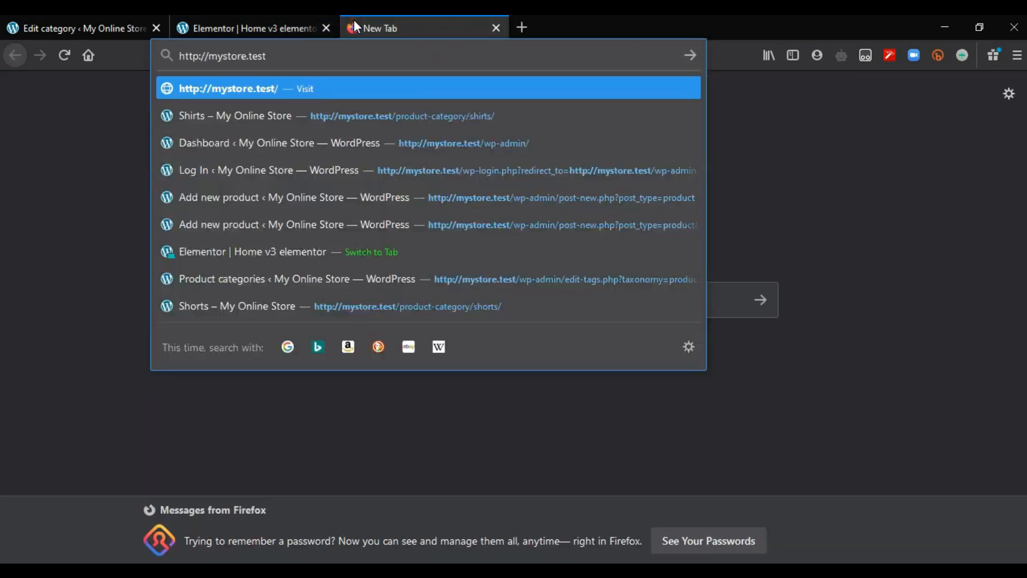
{"action": "type", "text": "/s"}
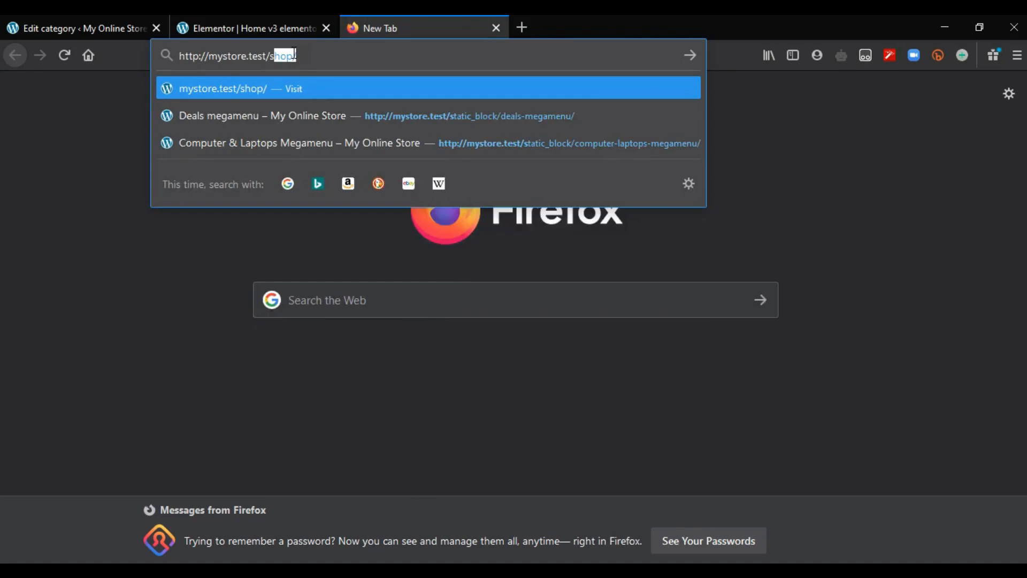
{"action": "key", "text": "Return"}
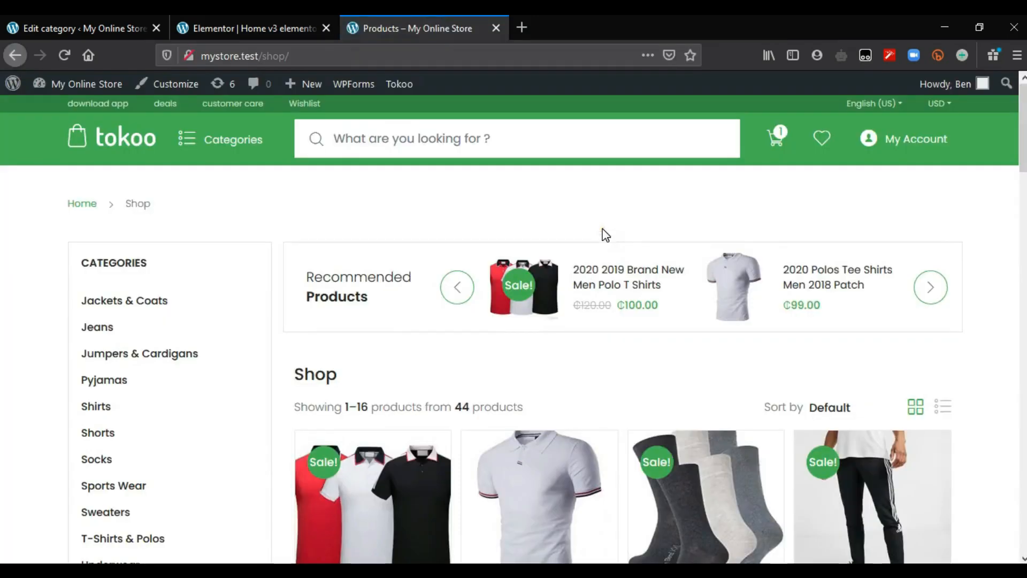
- Look through the shop page's product listing, including its second page
{"action": "left_click_drag", "start_coordinate": [1023, 147], "coordinate": [1023, 369]}
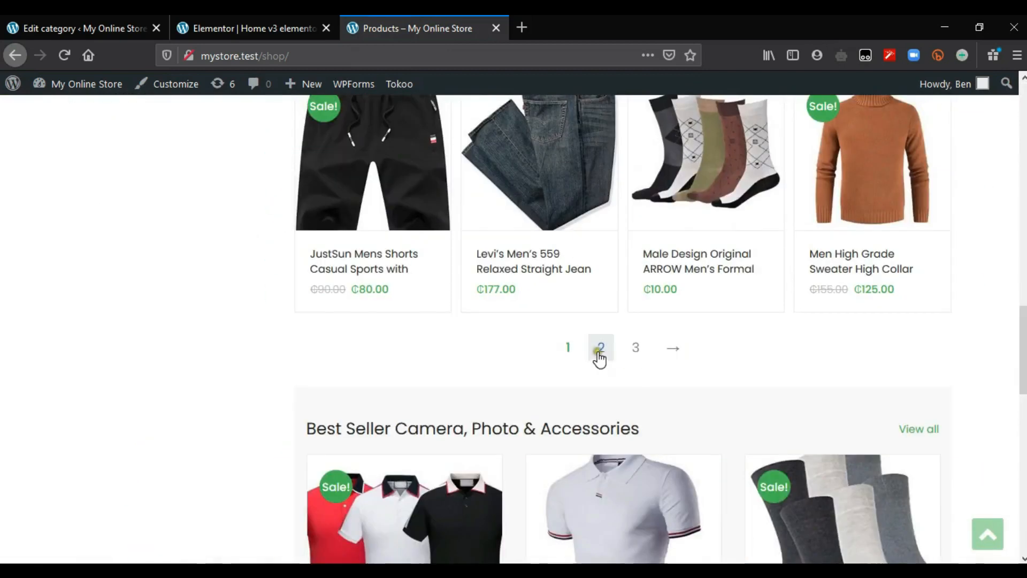
{"action": "left_click", "coordinate": [598, 351]}
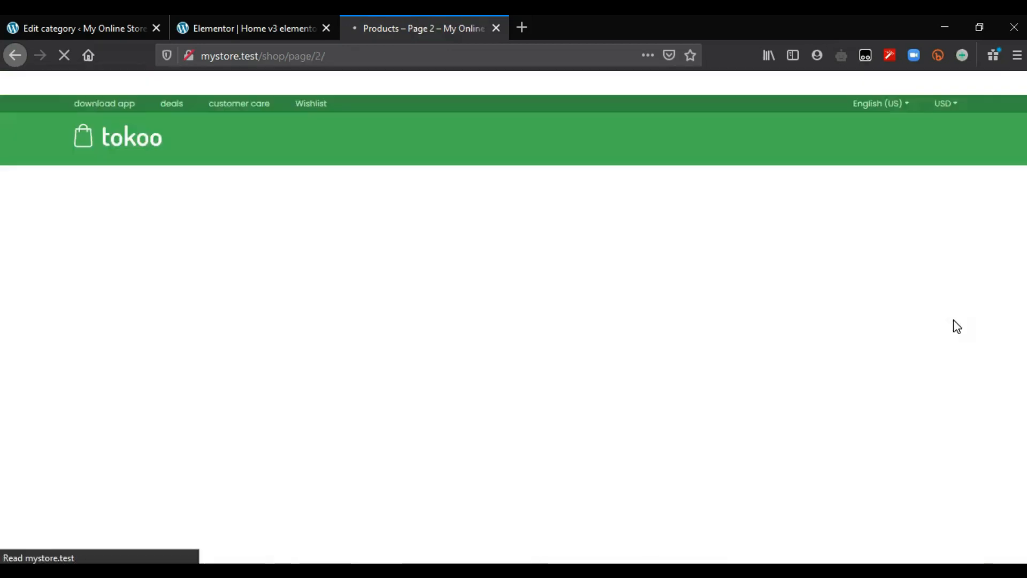
{"action": "scroll", "coordinate": [396, 195], "scroll_direction": "down", "scroll_amount": 5}
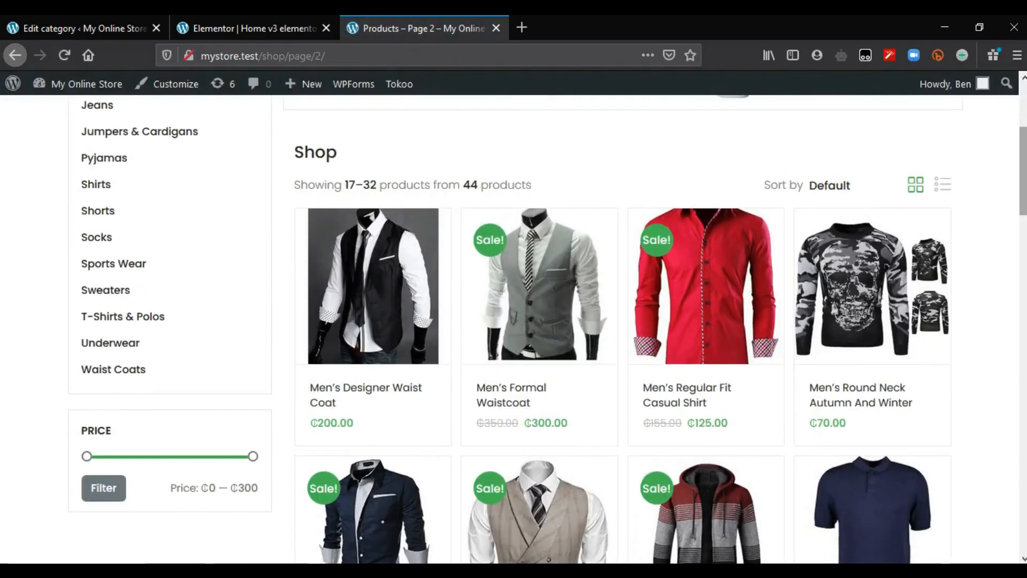
{"action": "scroll", "coordinate": [886, 353], "scroll_direction": "down", "scroll_amount": 12}
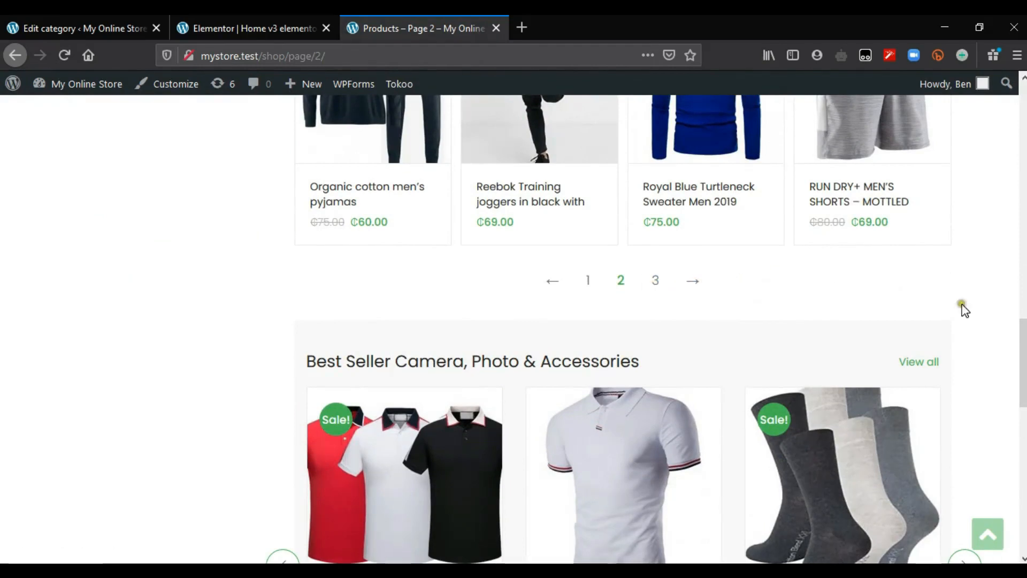
{"action": "left_click_drag", "start_coordinate": [1023, 342], "coordinate": [1023, 111]}
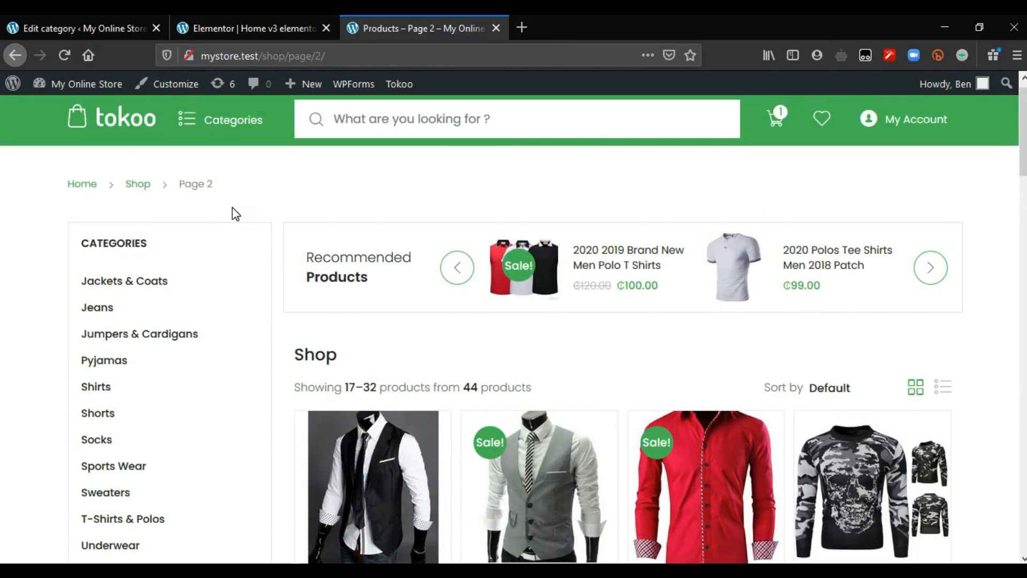
- Check the Visit Store link under My Online Store in the Edit category tab
{"action": "left_click", "coordinate": [80, 19]}
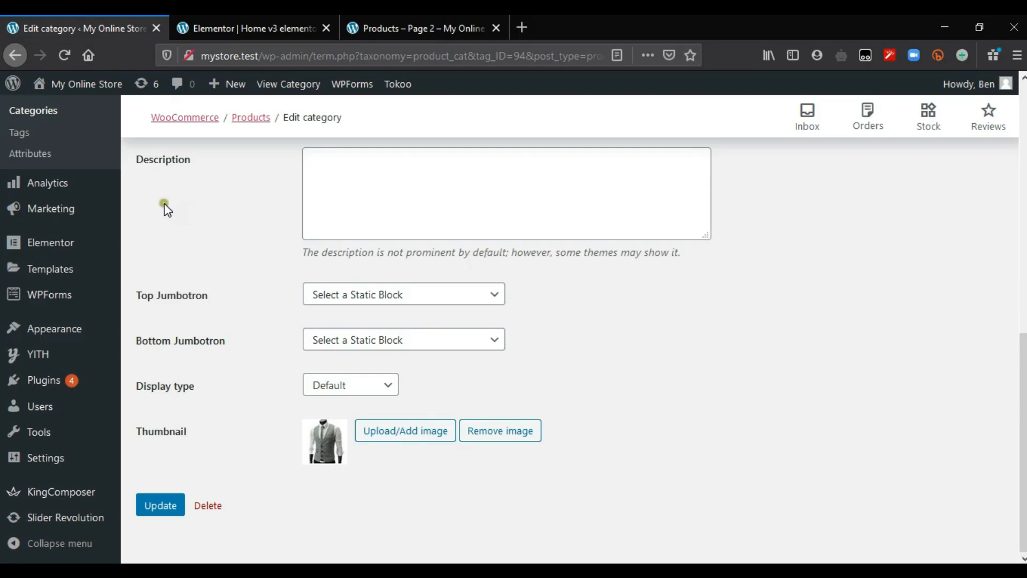
{"action": "mouse_move", "coordinate": [82, 88]}
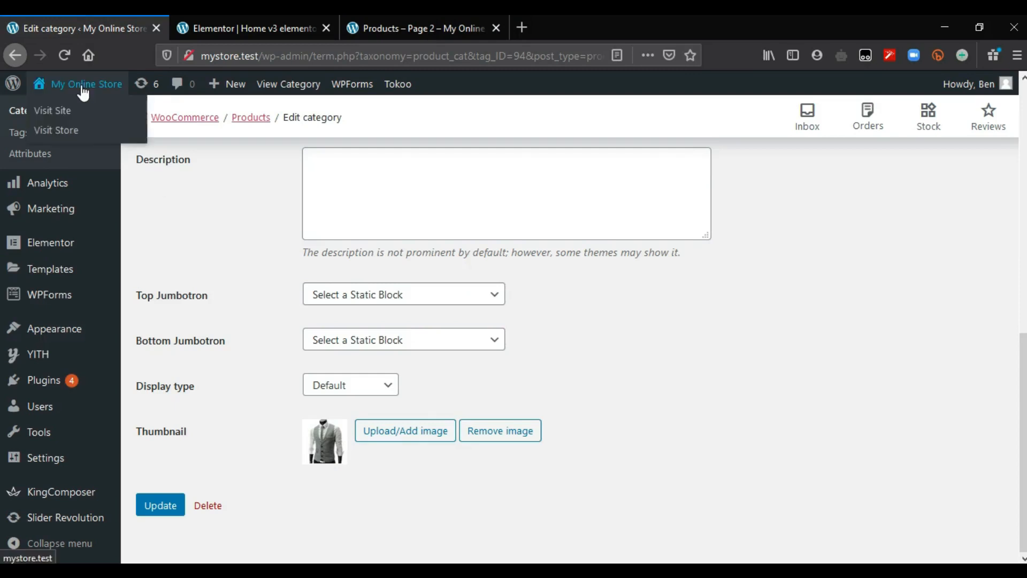
{"action": "left_click", "coordinate": [56, 130]}
- Set the Deals of the day carousel's header aside action link to the shop page address mystore.test/shop and update the page
{"action": "left_click", "coordinate": [250, 20]}
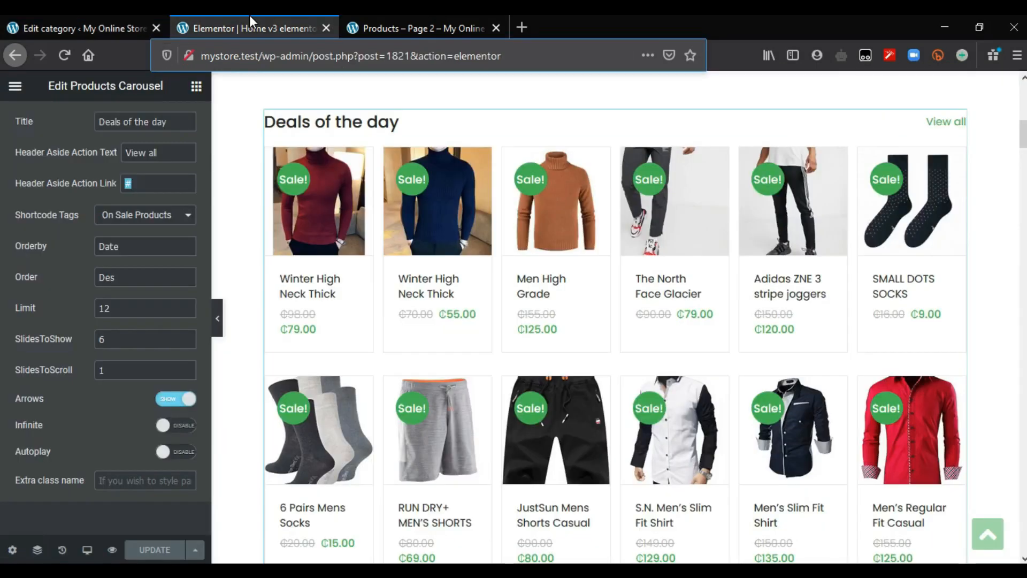
{"action": "left_click", "coordinate": [440, 20]}
{"action": "left_click_drag", "start_coordinate": [284, 56], "coordinate": [201, 55]}
{"action": "key", "text": "ctrl+c"}
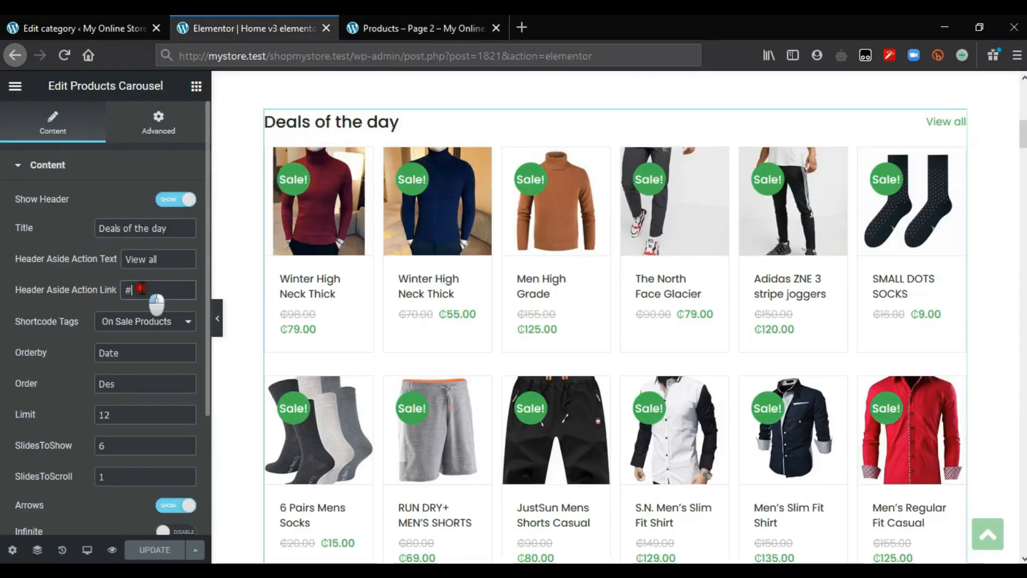
{"action": "double_click", "coordinate": [139, 289]}
{"action": "key", "text": "ctrl+v"}
{"action": "left_click", "coordinate": [138, 549]}
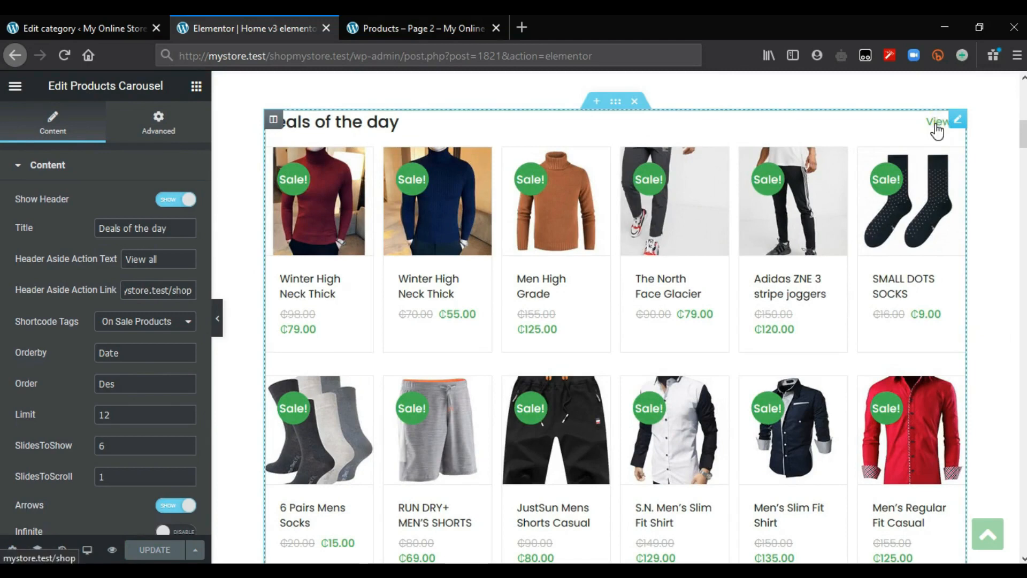
- Open the Best Rated Products carousel for editing and check its title and View all link
{"action": "scroll", "coordinate": [616, 321], "scroll_direction": "down", "scroll_amount": 7}
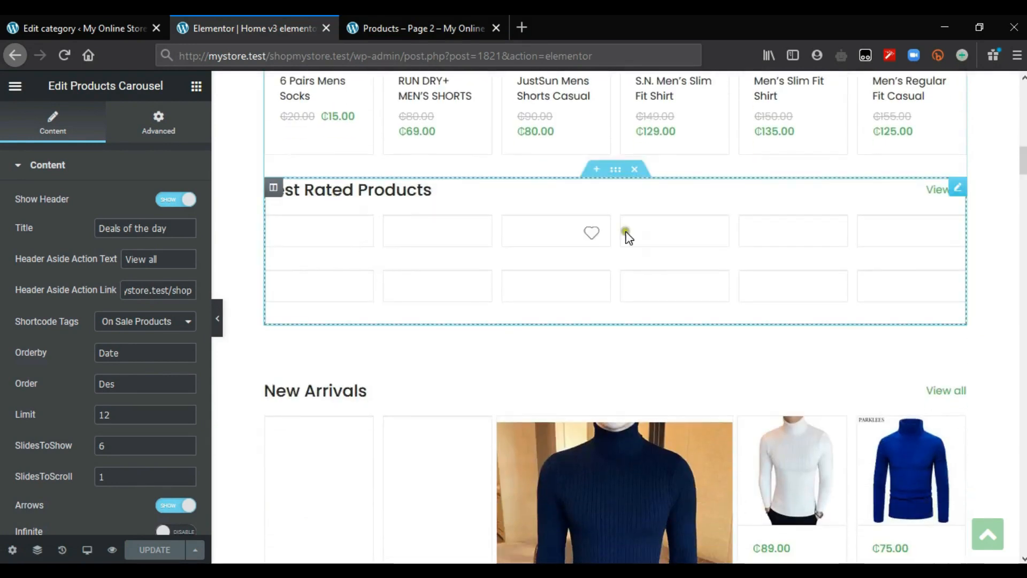
{"action": "left_click", "coordinate": [958, 193]}
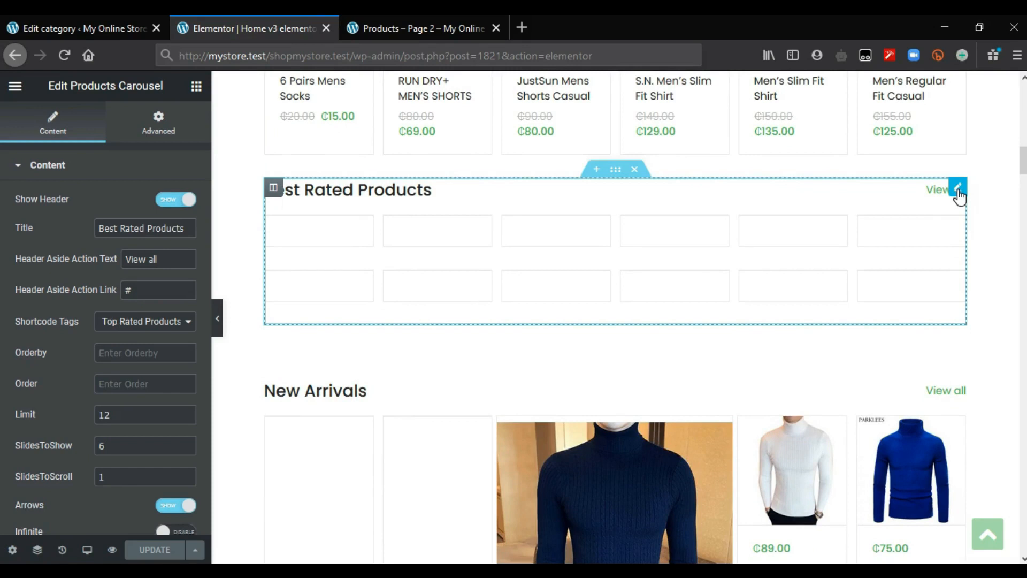
{"action": "triple_click", "coordinate": [99, 229]}
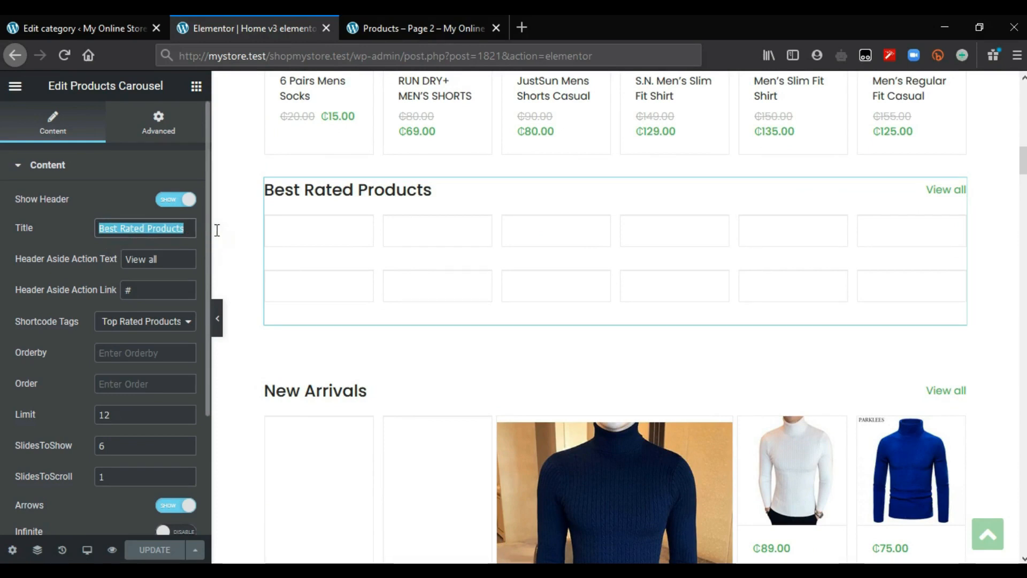
{"action": "left_click", "coordinate": [936, 198]}
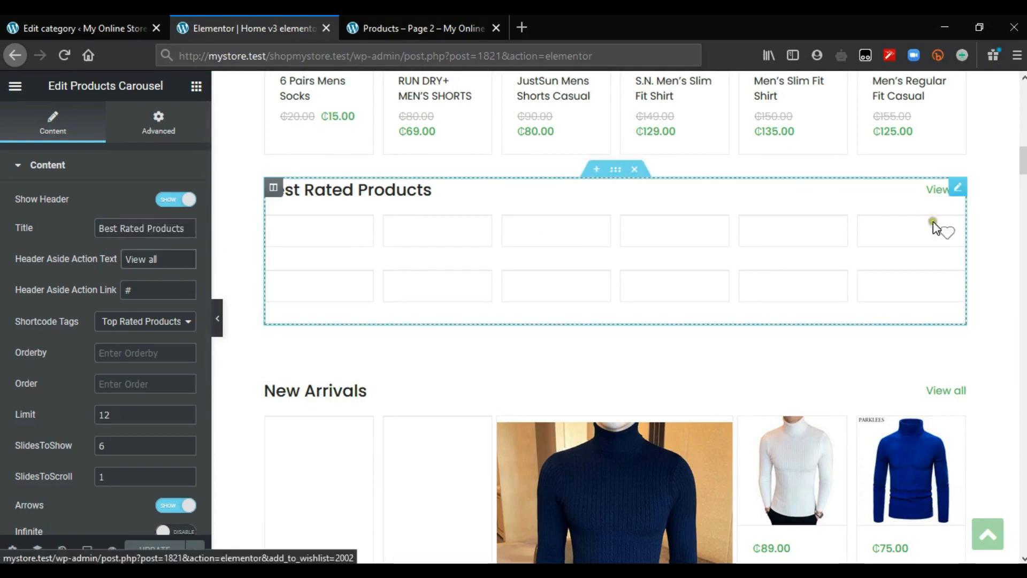
- Clear the header aside action text and link of the Best Rated Products carousel
{"action": "left_click", "coordinate": [126, 290]}
{"action": "left_click_drag", "start_coordinate": [125, 290], "coordinate": [151, 289]}
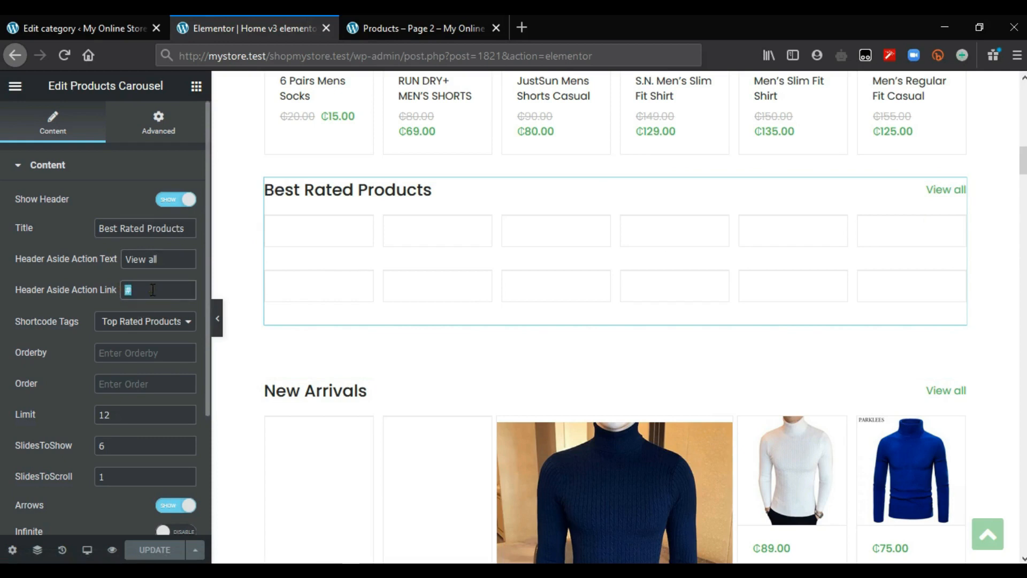
{"action": "left_click_drag", "start_coordinate": [161, 261], "coordinate": [124, 260]}
{"action": "key", "text": "BackSpace"}
{"action": "left_click", "coordinate": [144, 285]}
{"action": "key", "text": "BackSpace"}
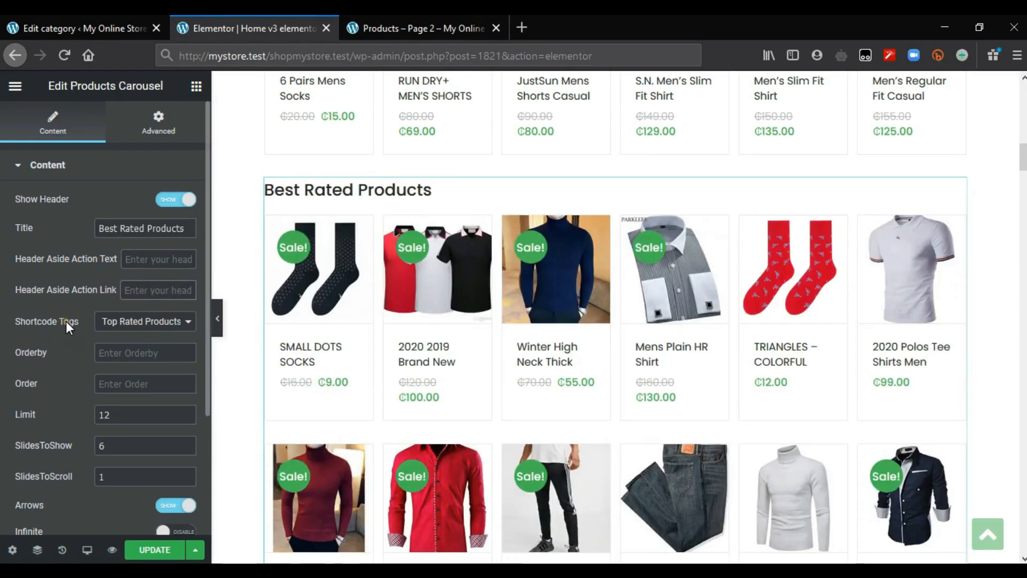
- Review the Best Rated Products carousel's shortcode tag options, keeping Top Rated Products, and check its Order and Orderby fields
{"action": "left_click", "coordinate": [118, 323]}
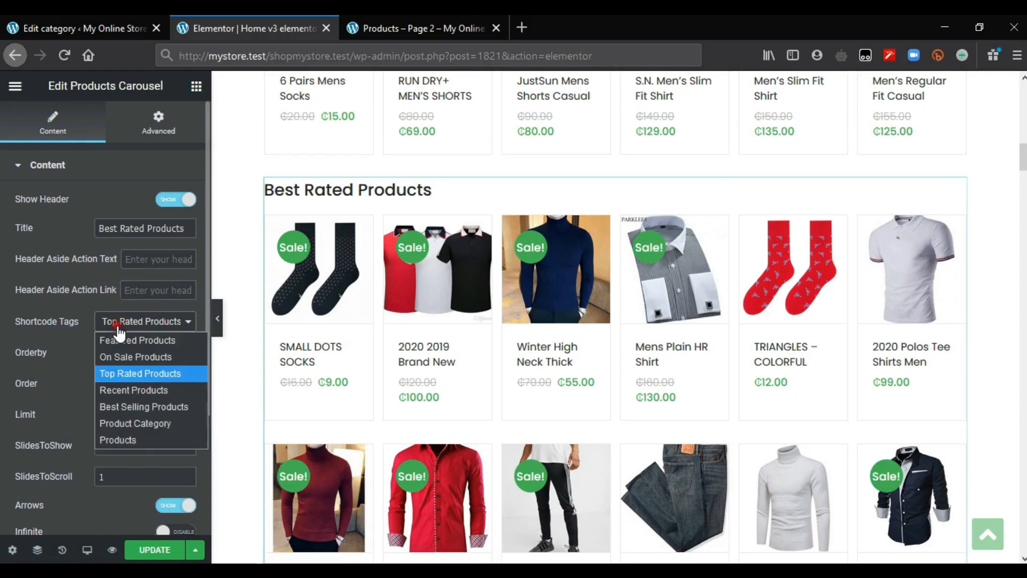
{"action": "left_click", "coordinate": [137, 374]}
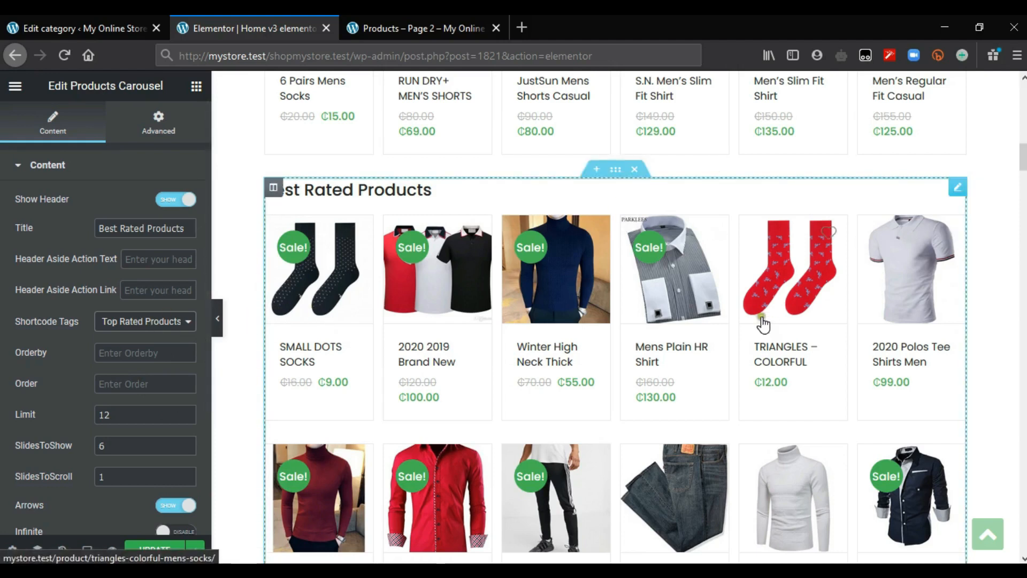
{"action": "left_click", "coordinate": [146, 324]}
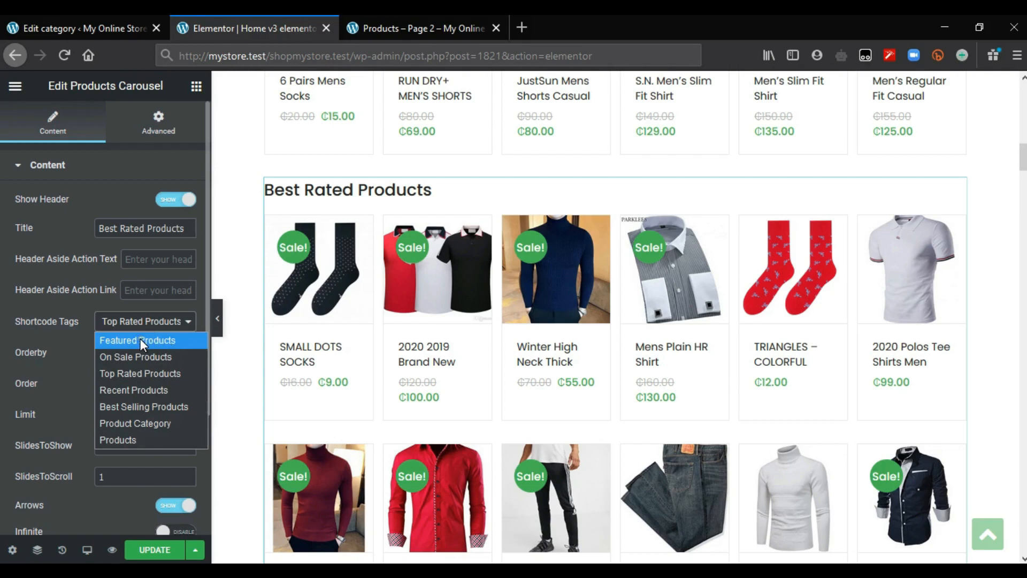
{"action": "left_click", "coordinate": [148, 323]}
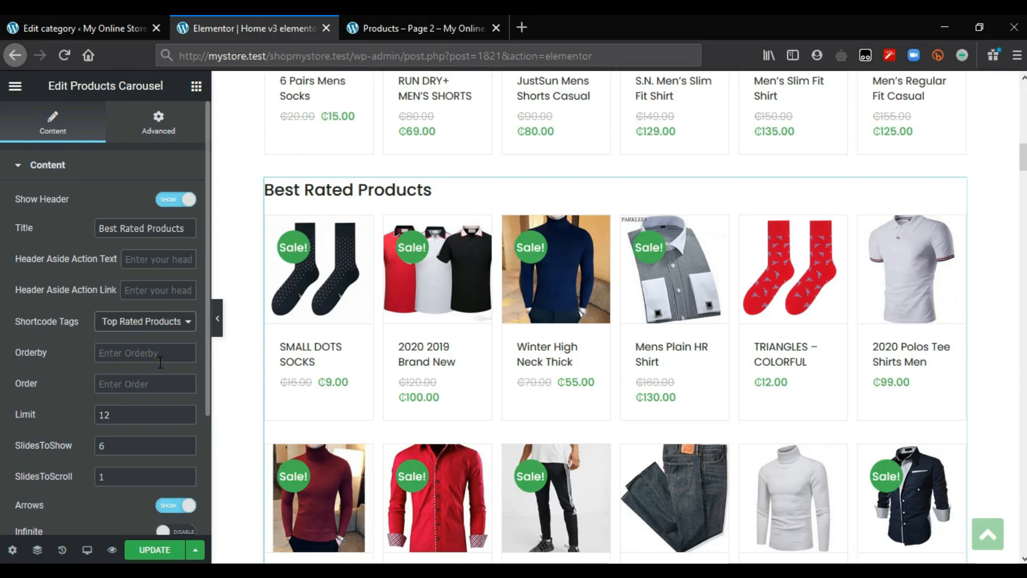
{"action": "left_click", "coordinate": [122, 384]}
{"action": "left_click", "coordinate": [129, 354]}
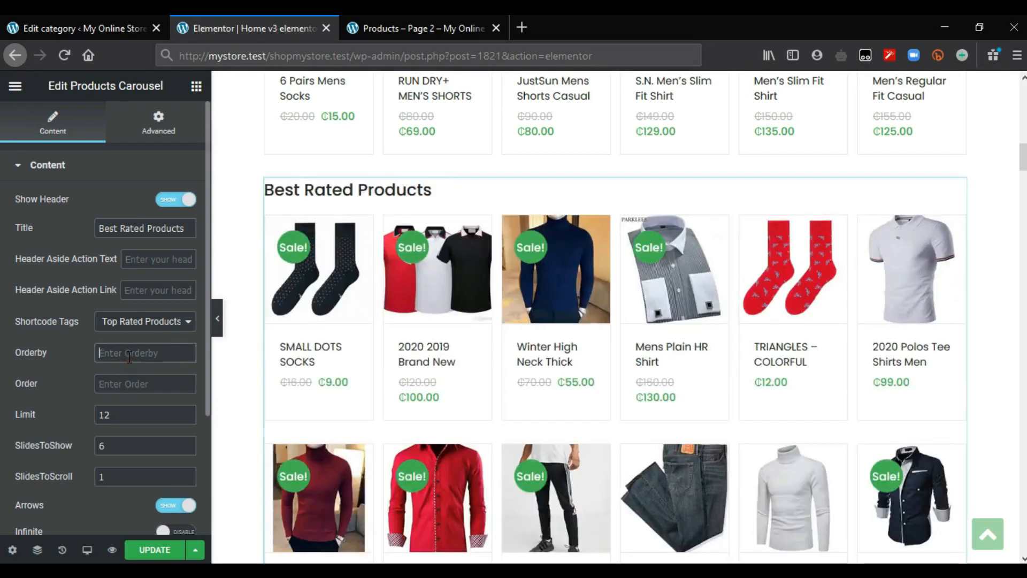
- Set the Best Rated Products carousel's Orderby to Date, leave Order empty, and update the page
{"action": "type", "text": "Date"}
{"action": "left_click", "coordinate": [128, 385]}
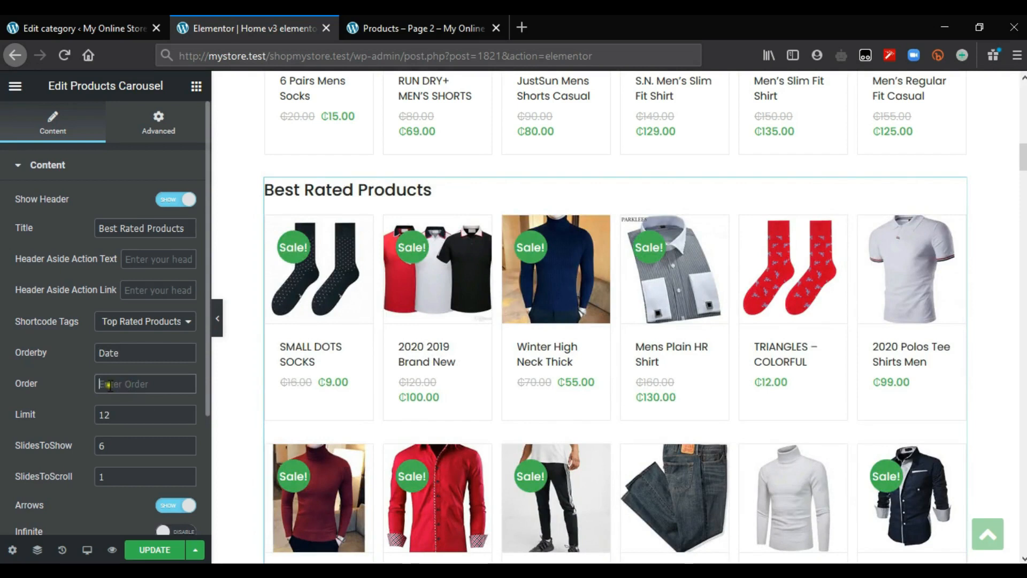
{"action": "left_click", "coordinate": [155, 384]}
{"action": "left_click", "coordinate": [107, 415]}
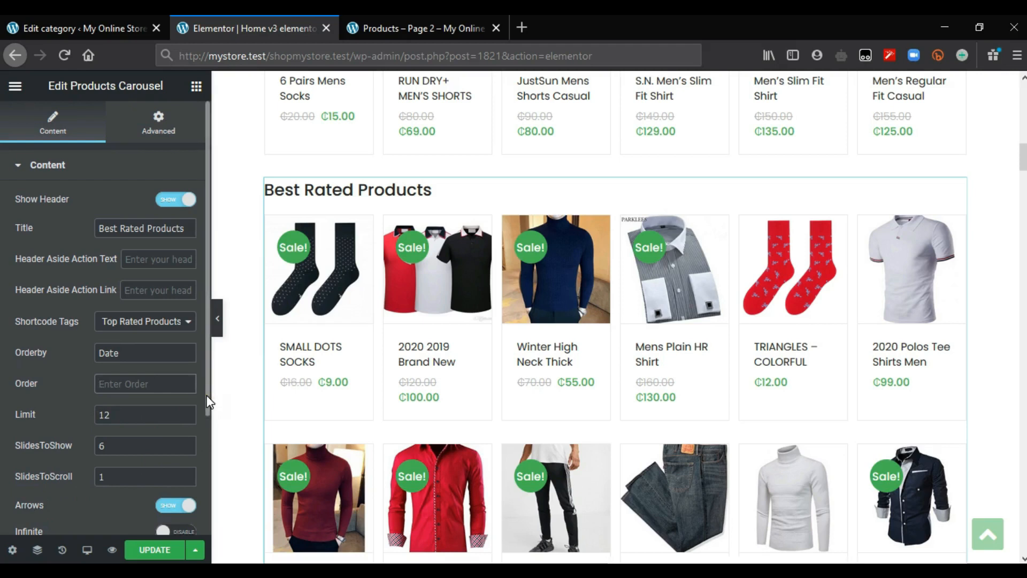
{"action": "left_click_drag", "start_coordinate": [207, 397], "coordinate": [203, 480]}
{"action": "left_click", "coordinate": [149, 554]}
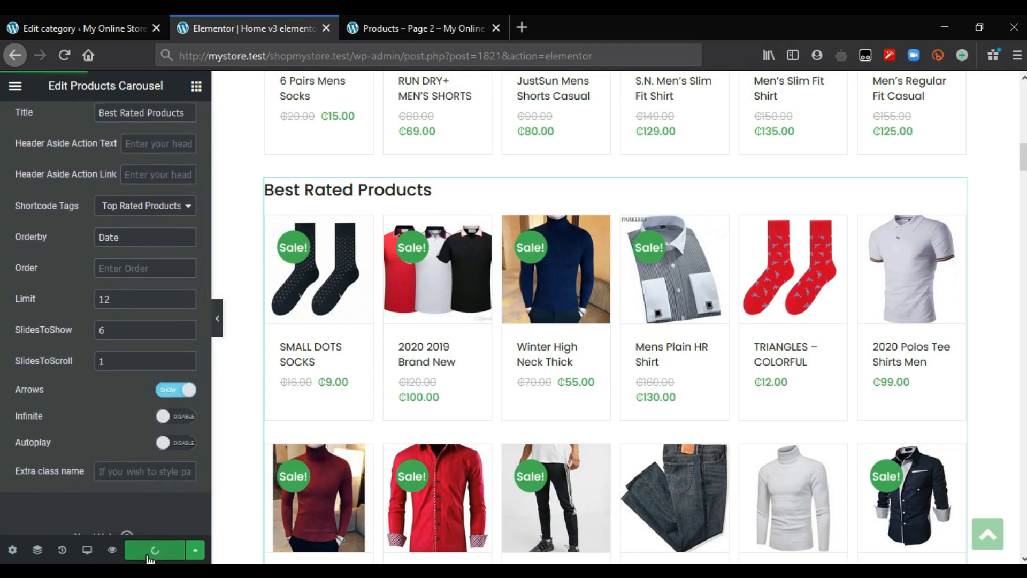
- Open the New Arrivals product block for editing and check its title, View all link and ordering fields
{"action": "left_click_drag", "start_coordinate": [1023, 158], "coordinate": [1024, 187]}
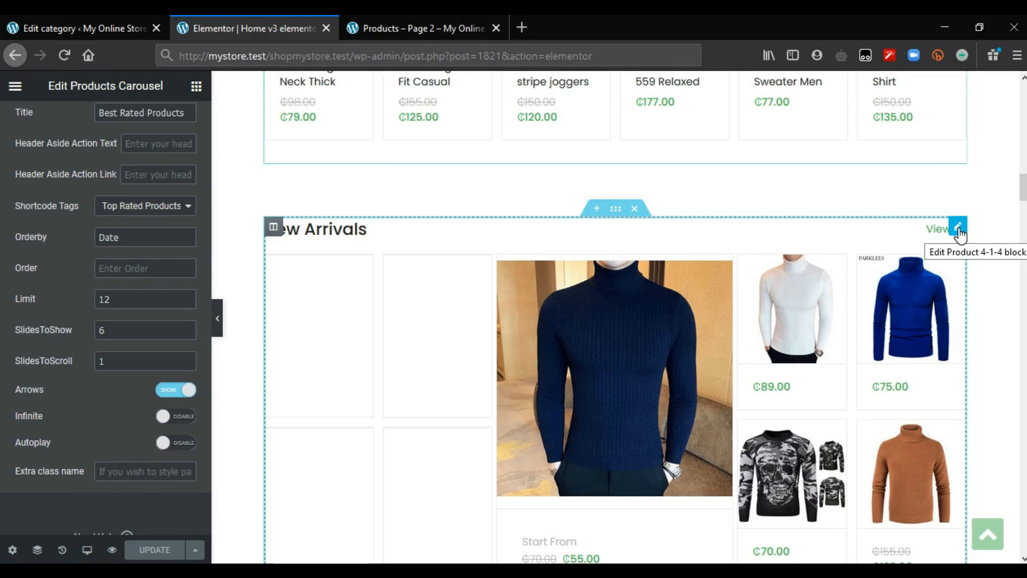
{"action": "left_click", "coordinate": [958, 227]}
{"action": "left_click_drag", "start_coordinate": [151, 230], "coordinate": [97, 229]}
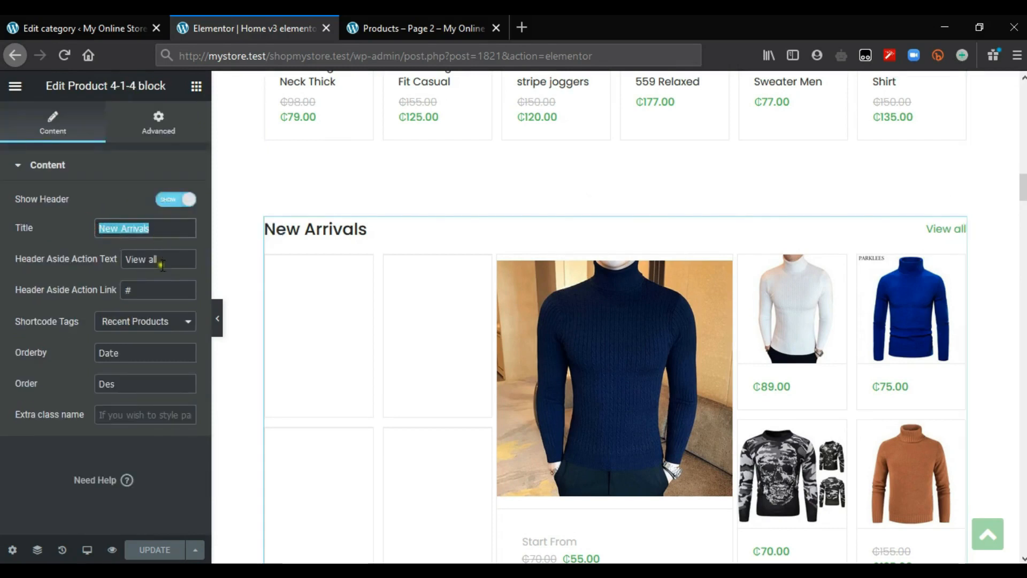
{"action": "left_click", "coordinate": [145, 292]}
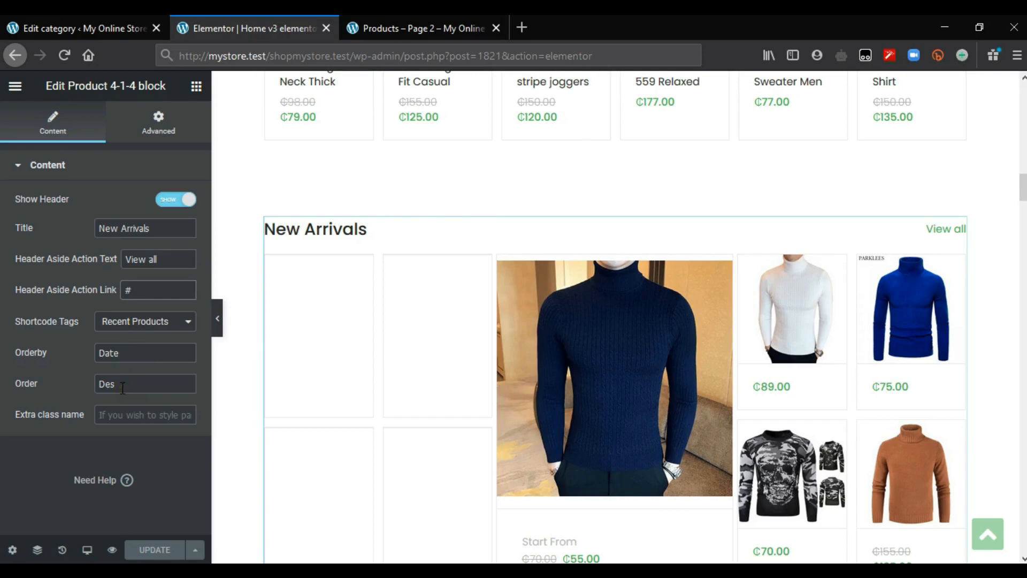
- Open the Best Seller Products on Gaming Categories block, enable its categories tab, and clear its tab title and category IDs
{"action": "scroll", "coordinate": [708, 300], "scroll_direction": "down", "scroll_amount": 6}
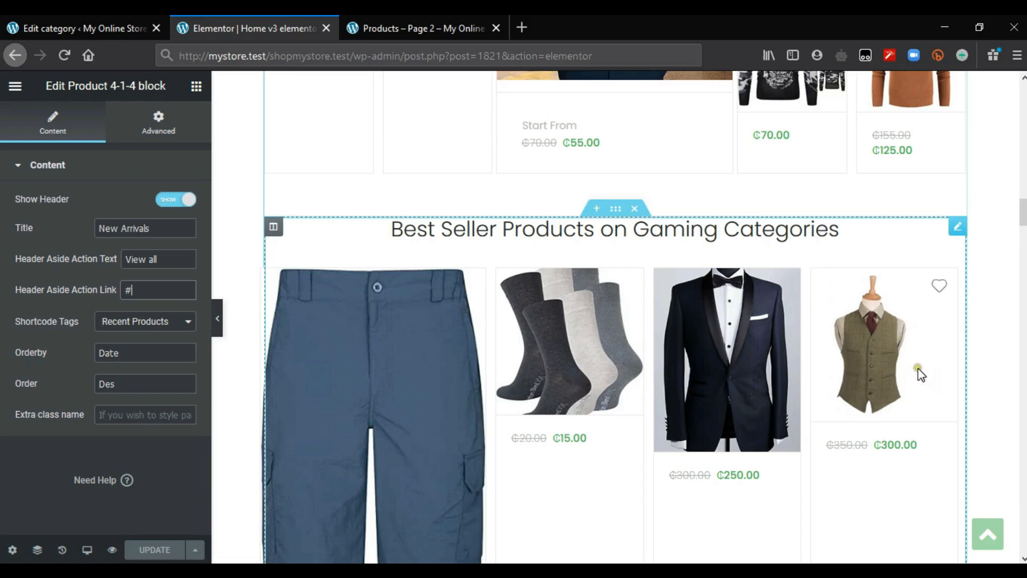
{"action": "left_click", "coordinate": [958, 227]}
{"action": "scroll", "coordinate": [176, 257], "scroll_direction": "down", "scroll_amount": 1}
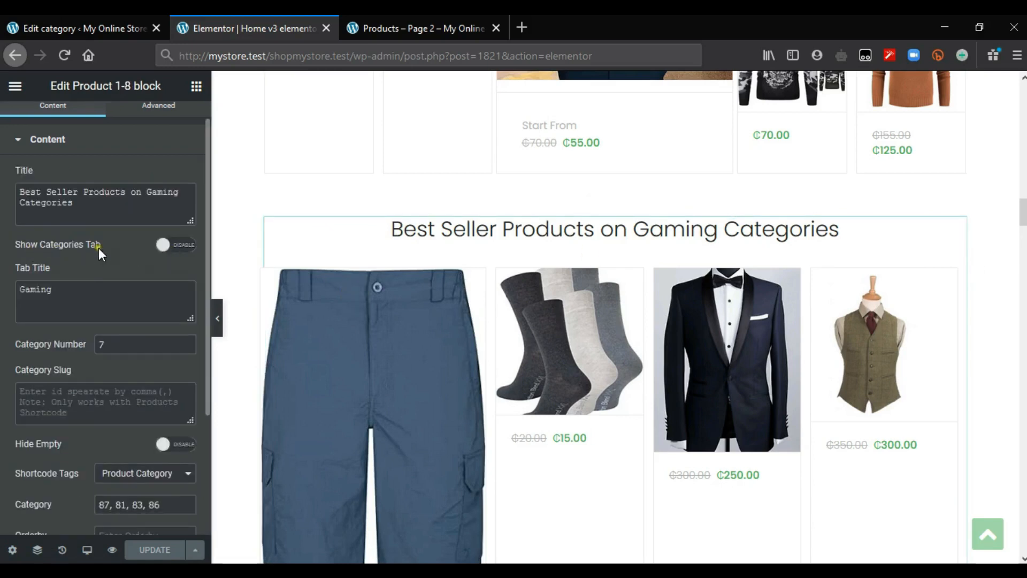
{"action": "left_click", "coordinate": [182, 245]}
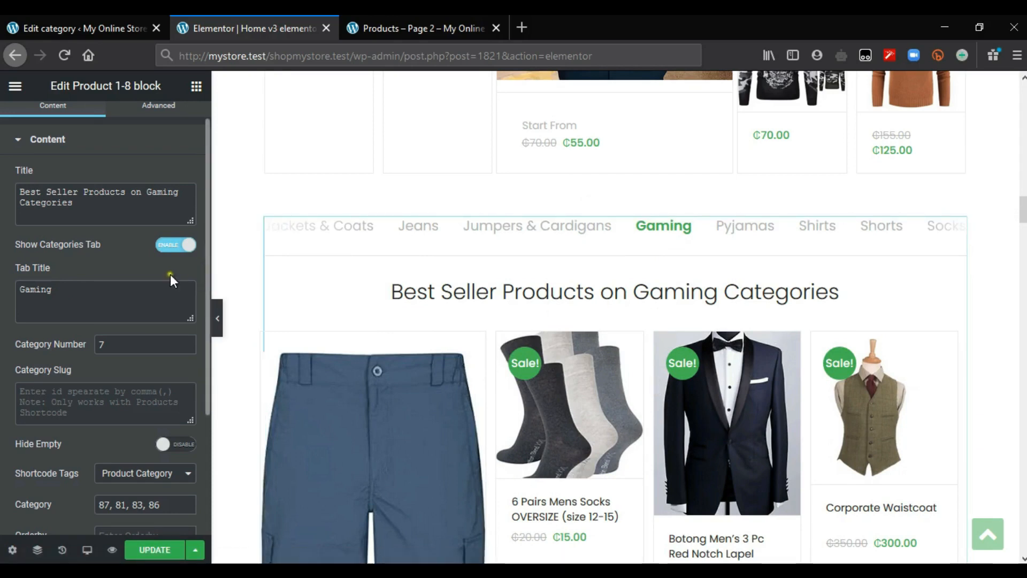
{"action": "left_click", "coordinate": [73, 289]}
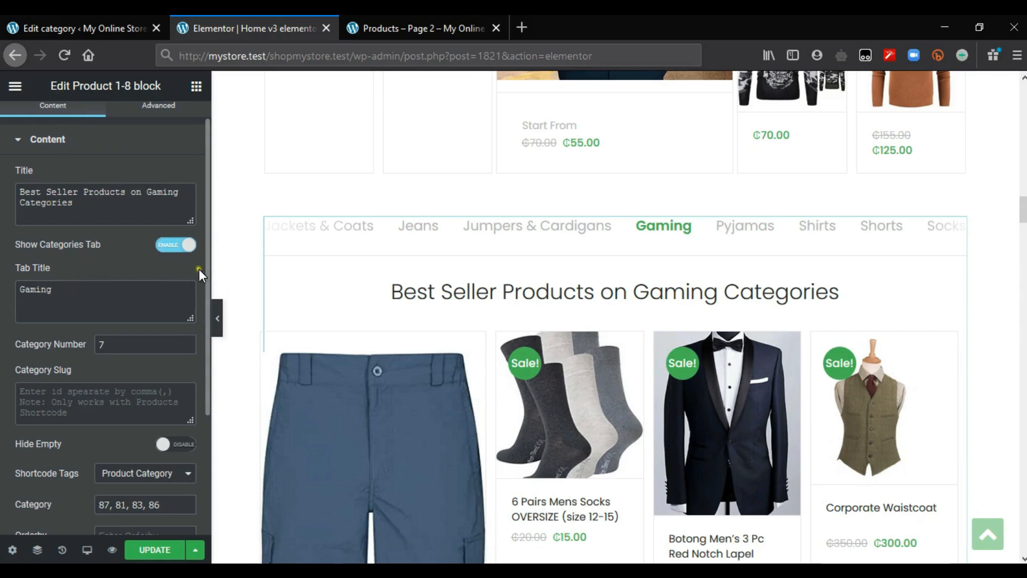
{"action": "left_click_drag", "start_coordinate": [207, 273], "coordinate": [207, 359]}
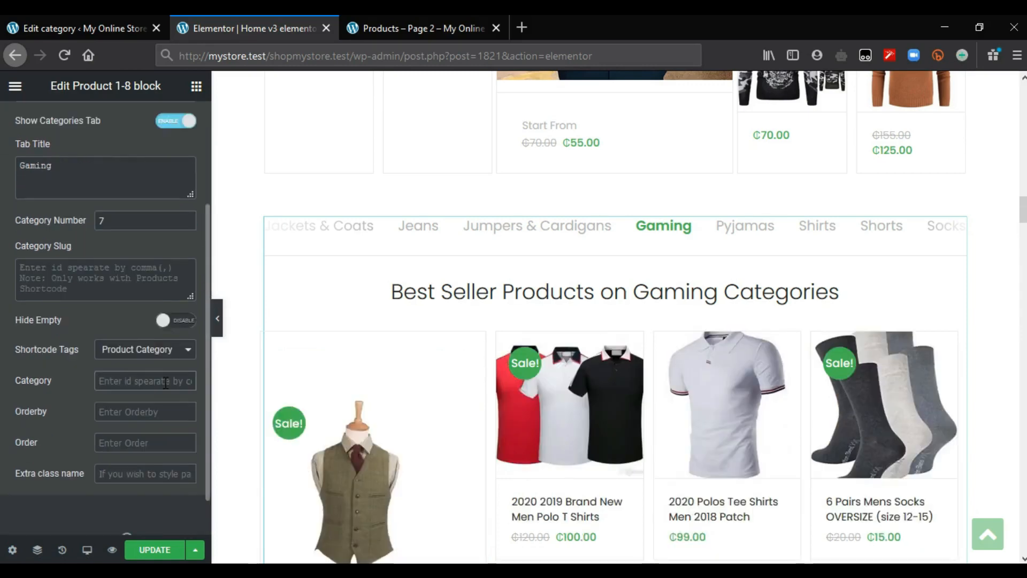
{"action": "left_click", "coordinate": [109, 381]}
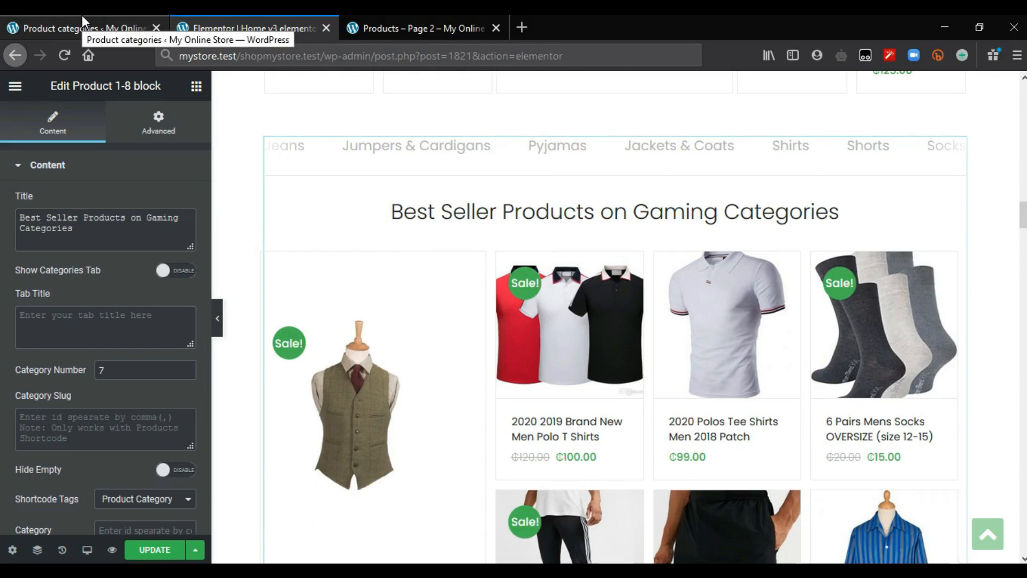
- Look up the IDs of the Jackets & Coats and Waist Coats categories in the WordPress product categories list
{"action": "left_click", "coordinate": [82, 15]}
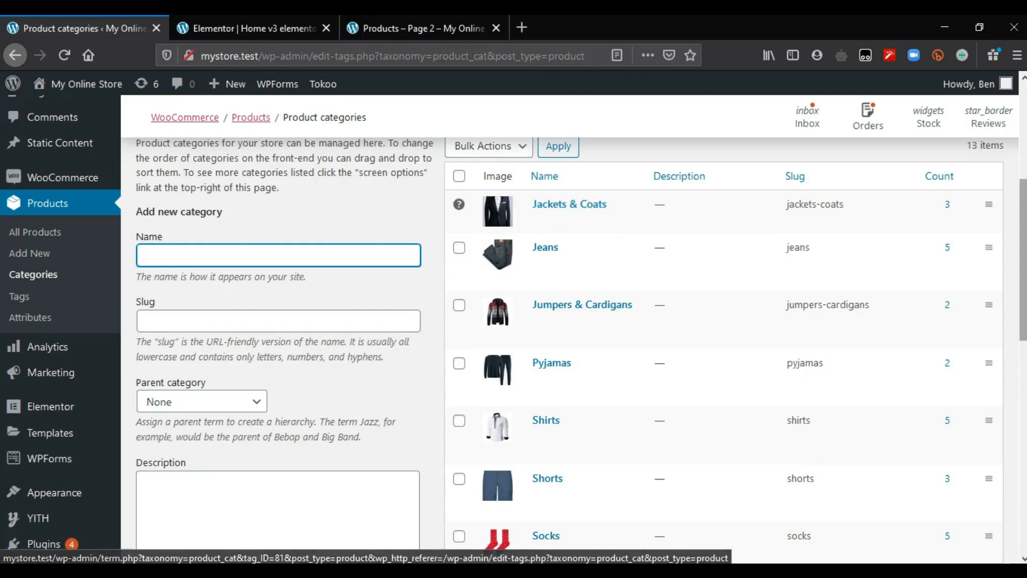
{"action": "scroll", "coordinate": [571, 211], "scroll_direction": "down", "scroll_amount": 7}
{"action": "scroll", "coordinate": [570, 433], "scroll_direction": "down", "scroll_amount": 2}
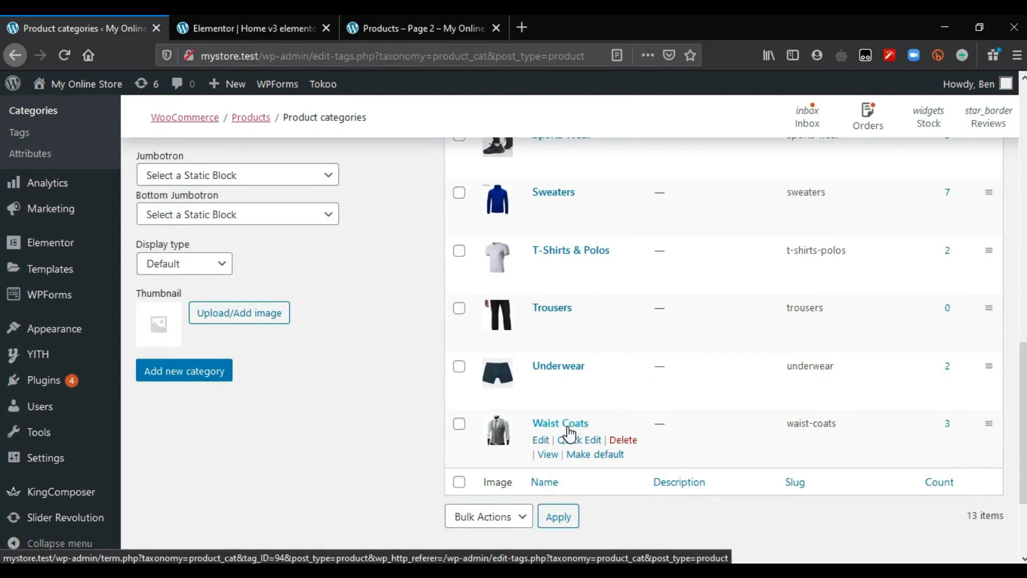
- Return to the Elementor editor and set the Best Seller block's product category IDs to 81, 94
{"action": "left_click", "coordinate": [241, 27]}
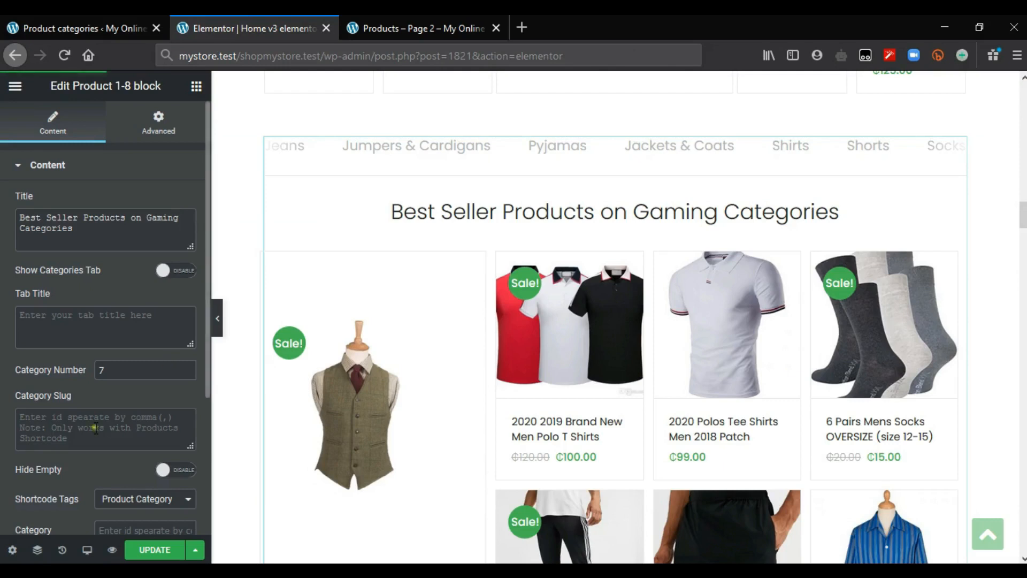
{"action": "left_click_drag", "start_coordinate": [207, 359], "coordinate": [207, 458]}
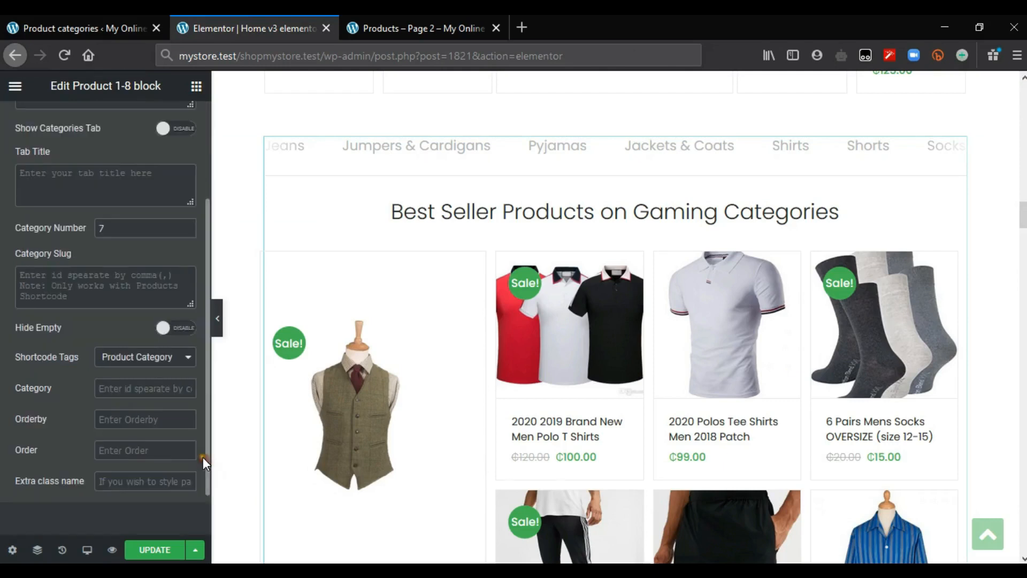
{"action": "left_click", "coordinate": [168, 385]}
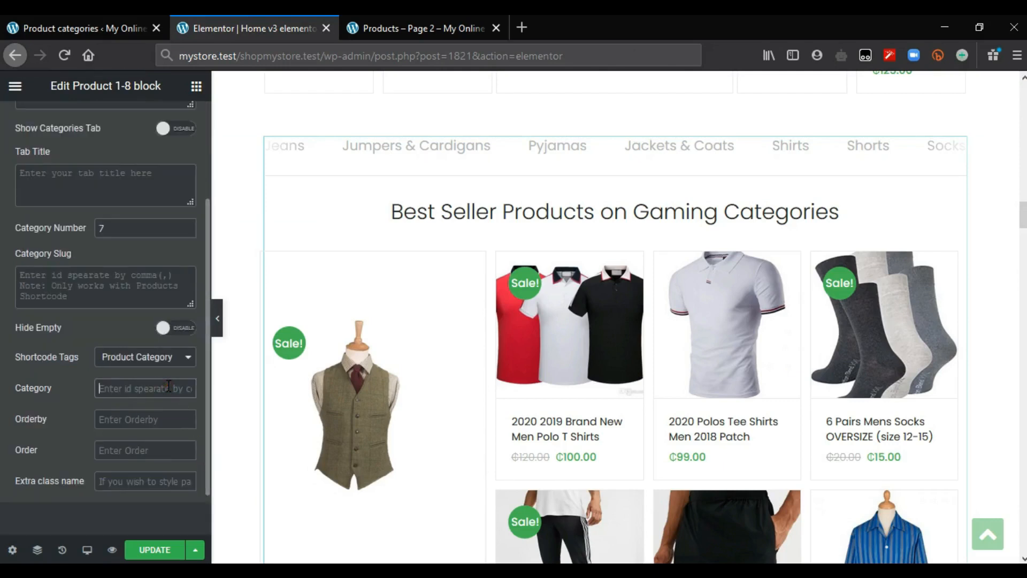
{"action": "type", "text": "81,"}
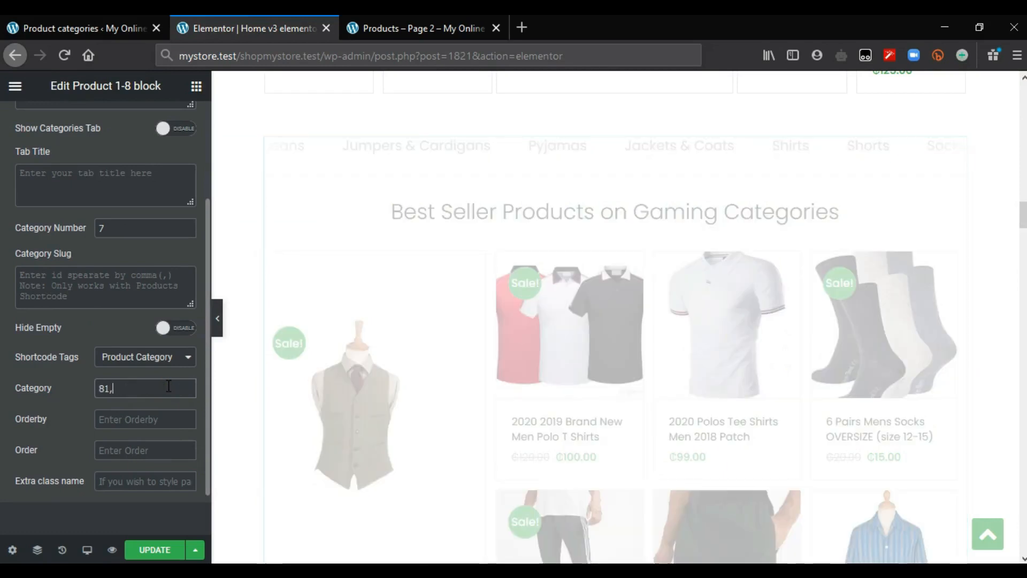
{"action": "type", "text": " 94"}
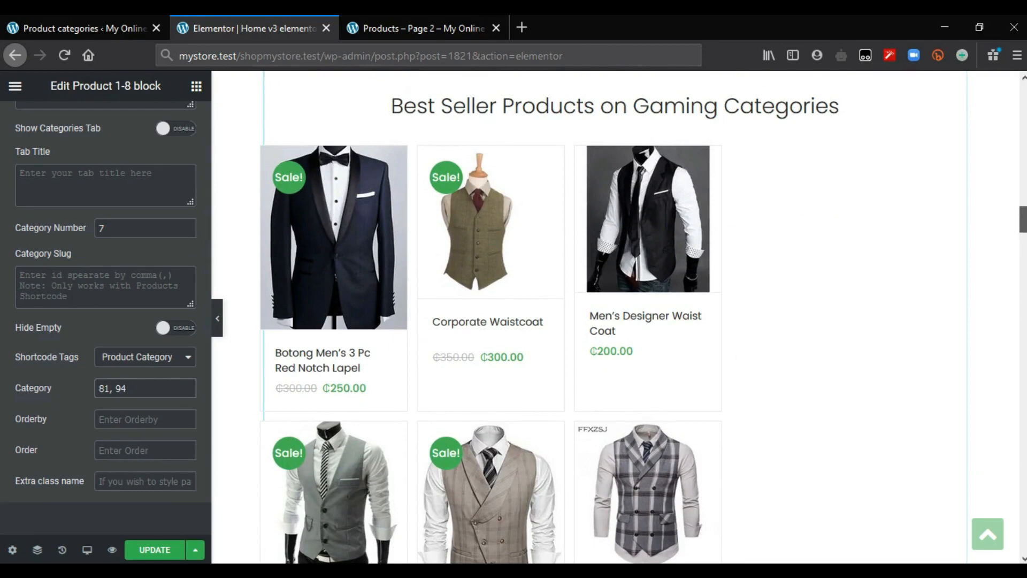
- Set the Best Seller block's tab title to "Jackets and Waist Coats"
{"action": "scroll", "coordinate": [616, 317], "scroll_direction": "up", "scroll_amount": 2}
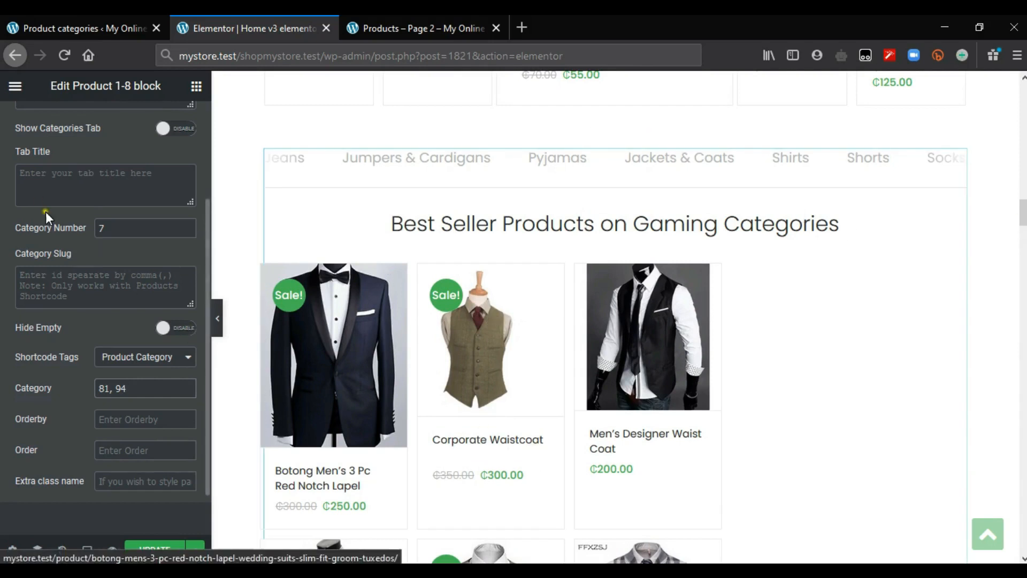
{"action": "left_click", "coordinate": [64, 196]}
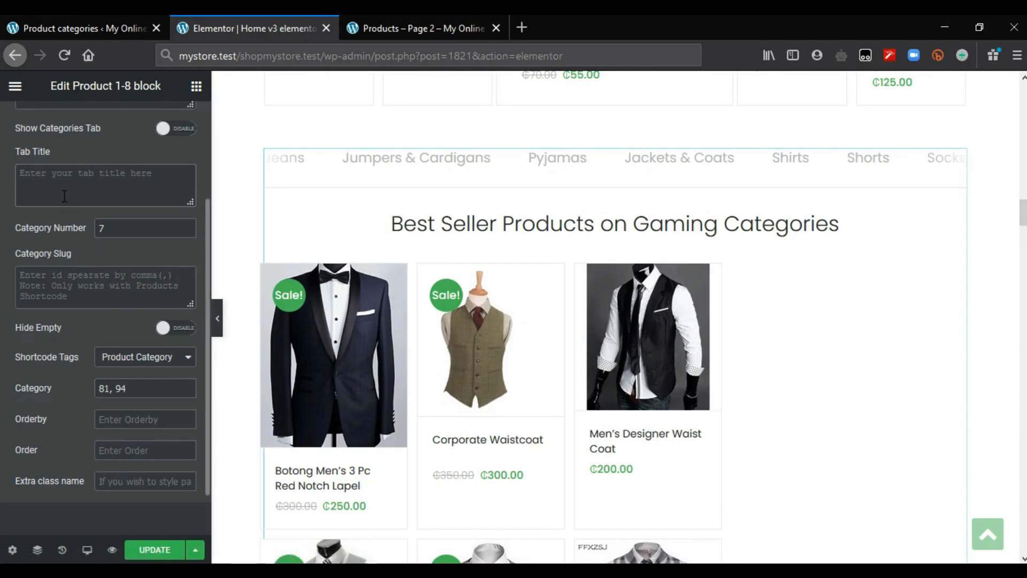
{"action": "type", "text": "Jackets and Waist Coats"}
- Change the block's title to "Best Jackets and Waist Coats here" and update the page
{"action": "scroll", "coordinate": [64, 196], "scroll_direction": "up", "scroll_amount": 2}
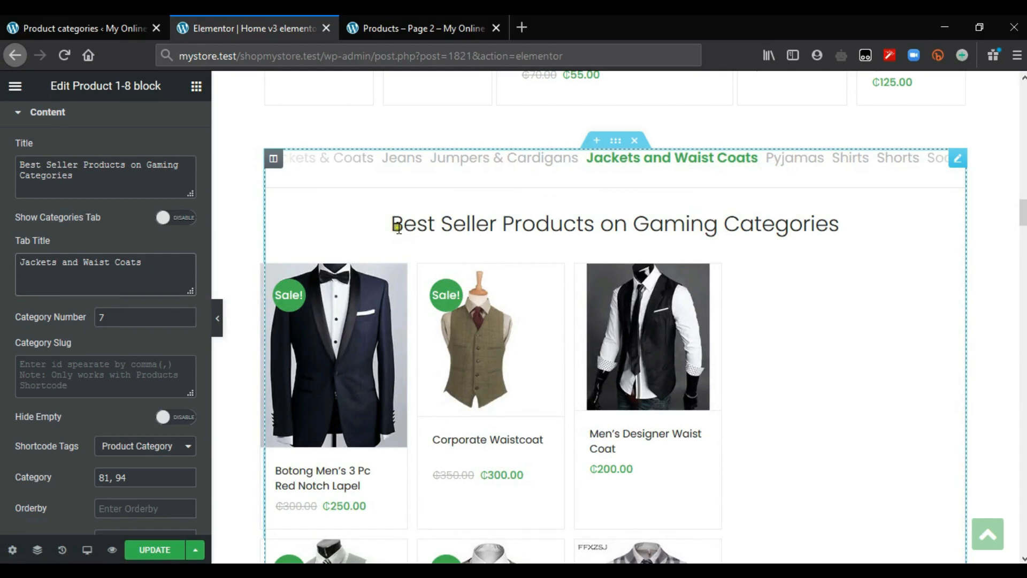
{"action": "left_click", "coordinate": [160, 261]}
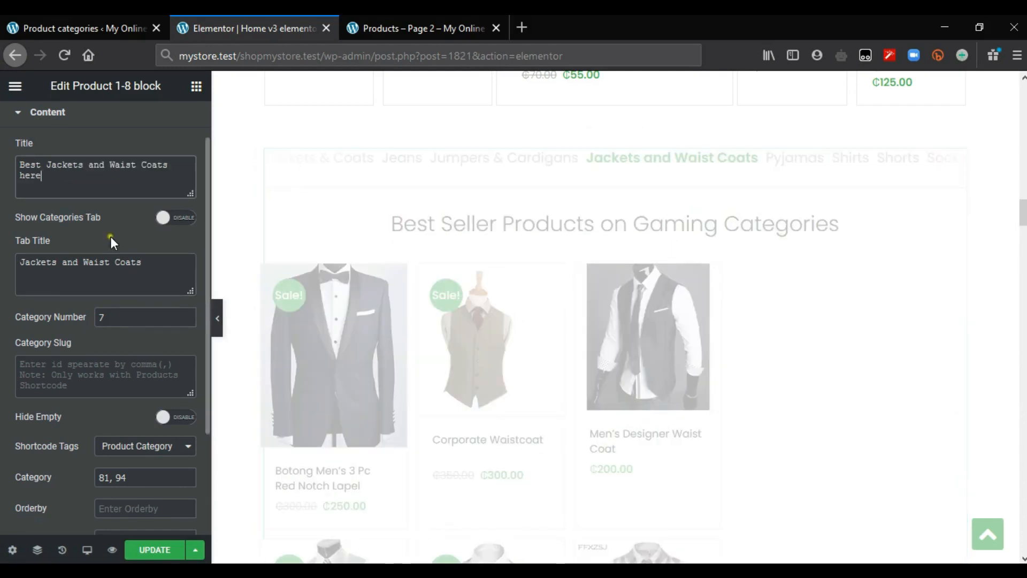
{"action": "left_click", "coordinate": [150, 551]}
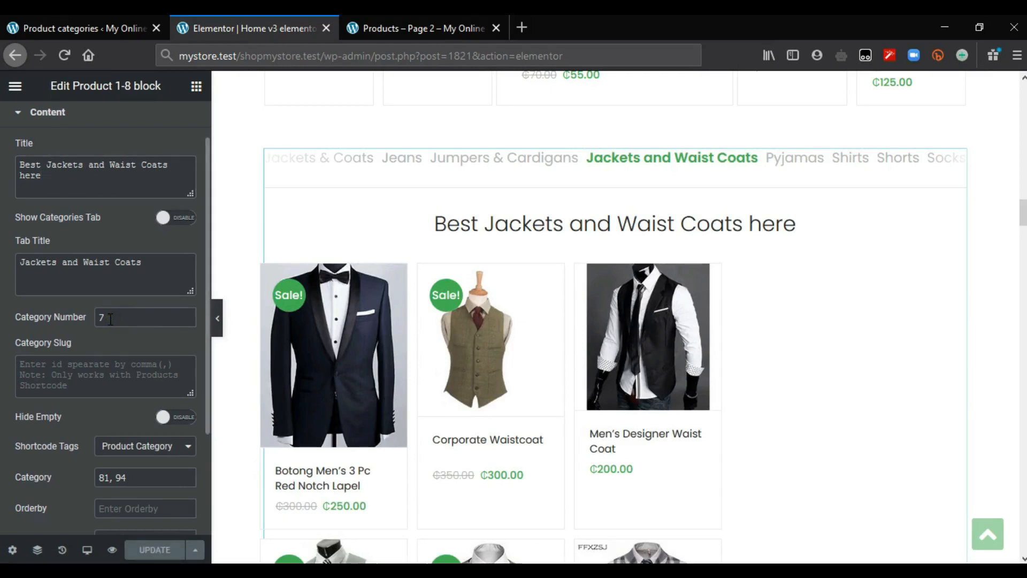
- Check the category number of the Jackets and Waist Coats block and turn on Show Categories Tab
{"action": "left_click_drag", "start_coordinate": [111, 320], "coordinate": [101, 319]}
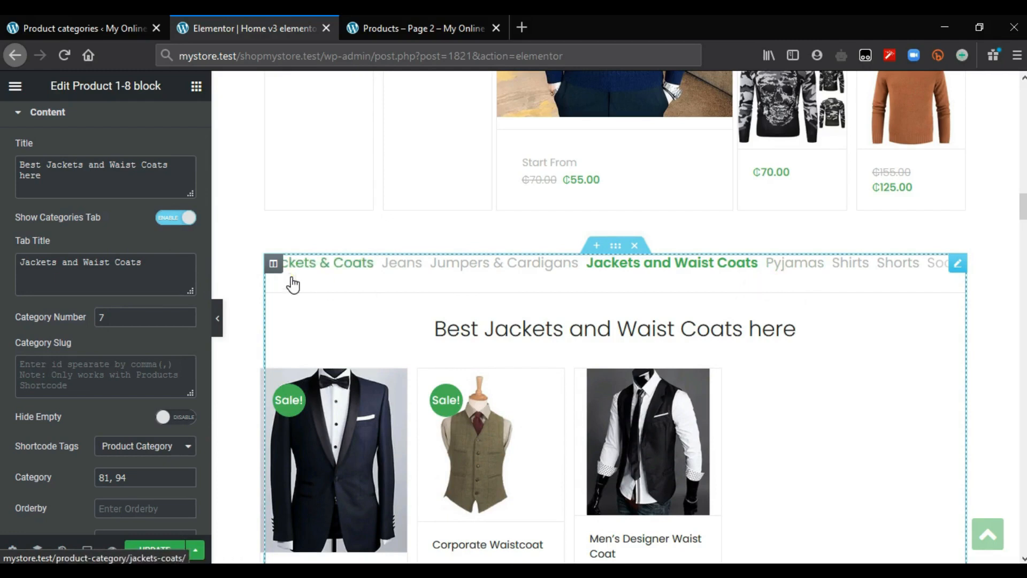
{"action": "left_click", "coordinate": [170, 224]}
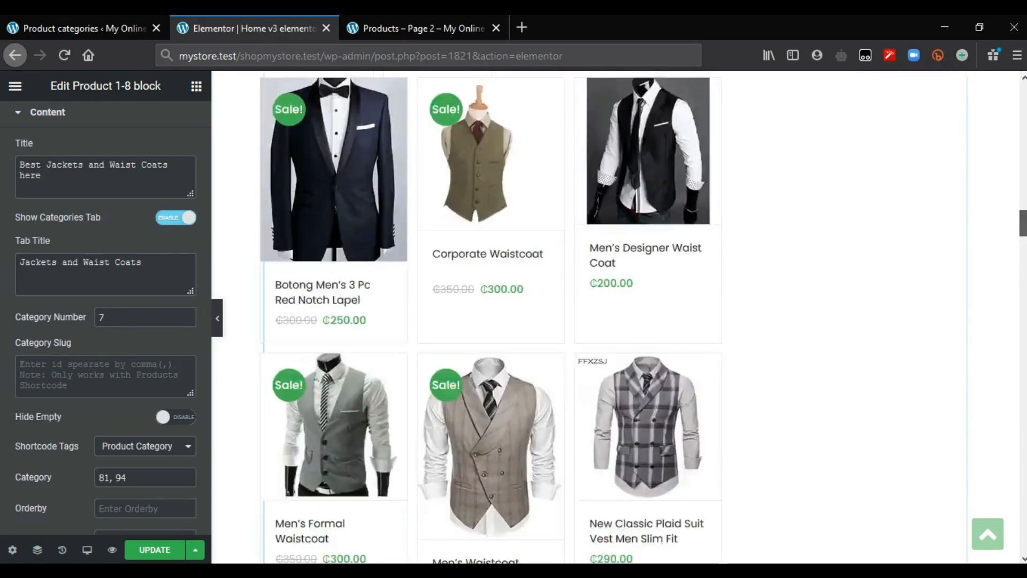
- Open the Flash Sale deals carousel for editing and check its title, timer value and background image settings
{"action": "scroll", "coordinate": [694, 344], "scroll_direction": "down", "scroll_amount": 8}
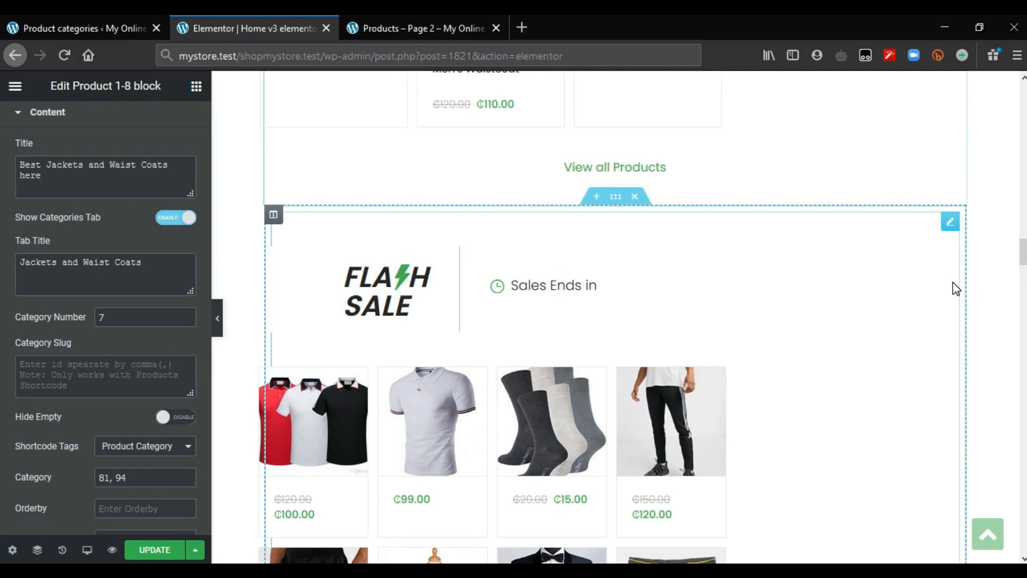
{"action": "left_click_drag", "start_coordinate": [1024, 257], "coordinate": [1023, 260]}
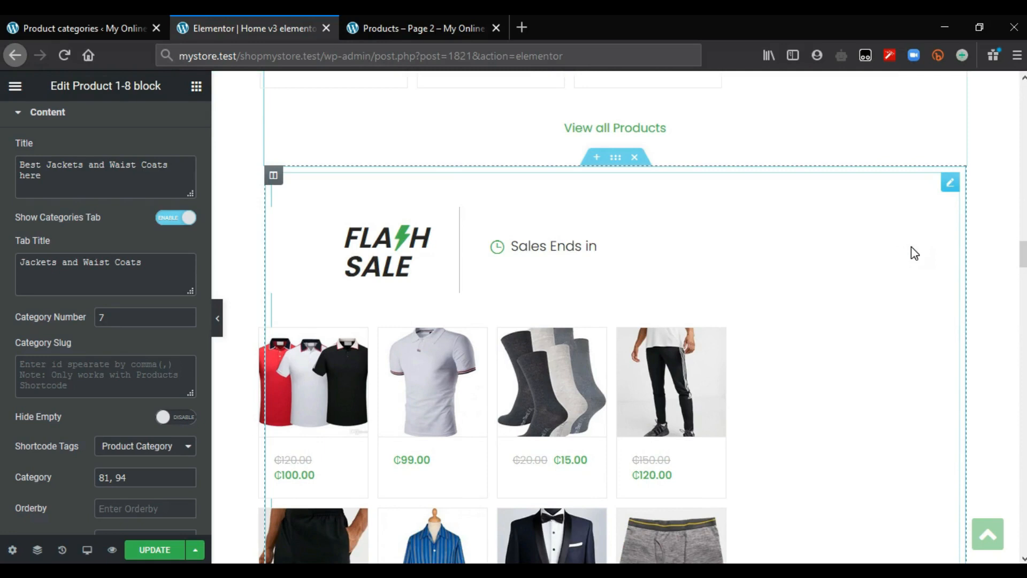
{"action": "left_click", "coordinate": [950, 184]}
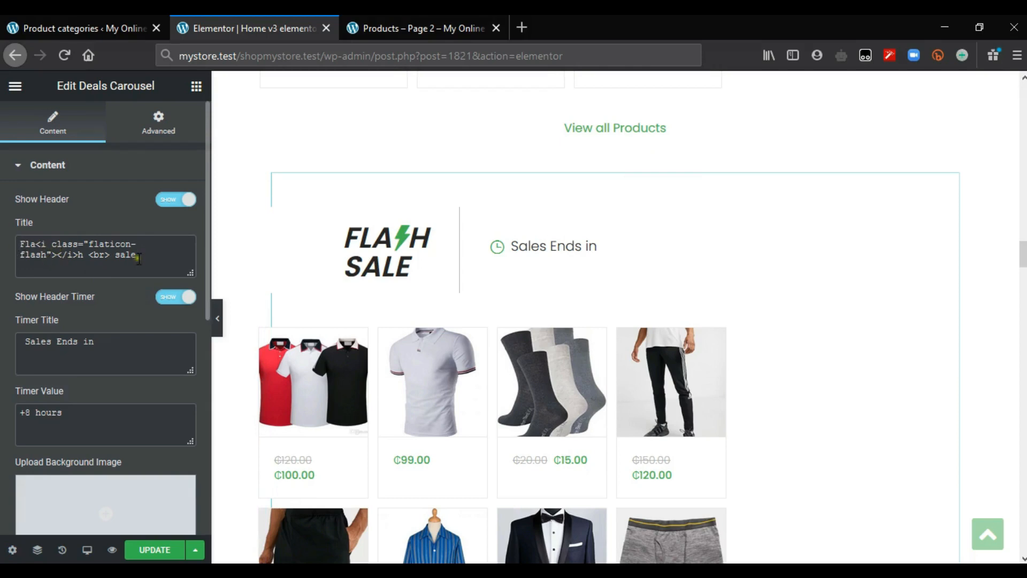
{"action": "scroll", "coordinate": [84, 258], "scroll_direction": "down", "scroll_amount": 3}
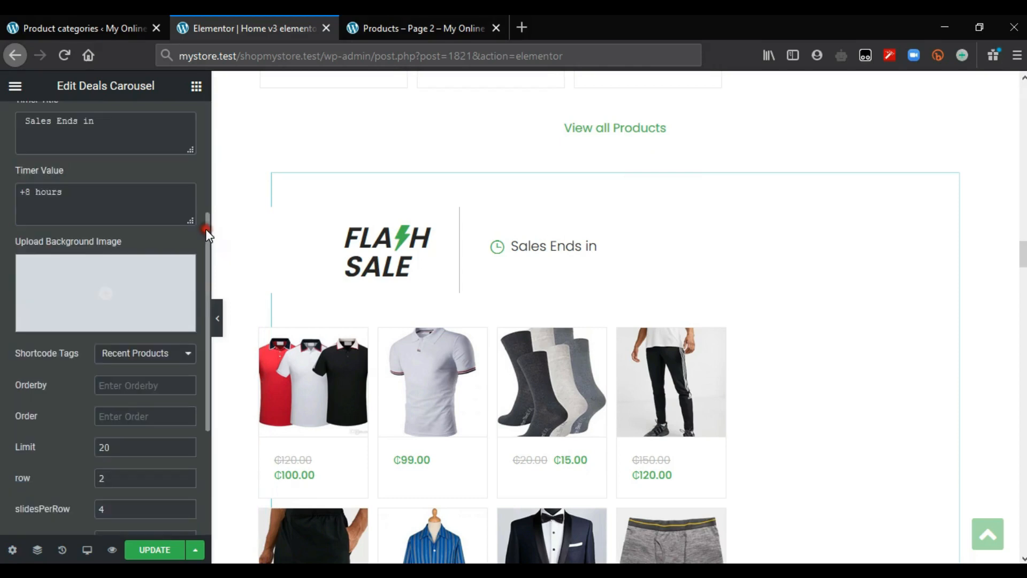
{"action": "double_click", "coordinate": [27, 193]}
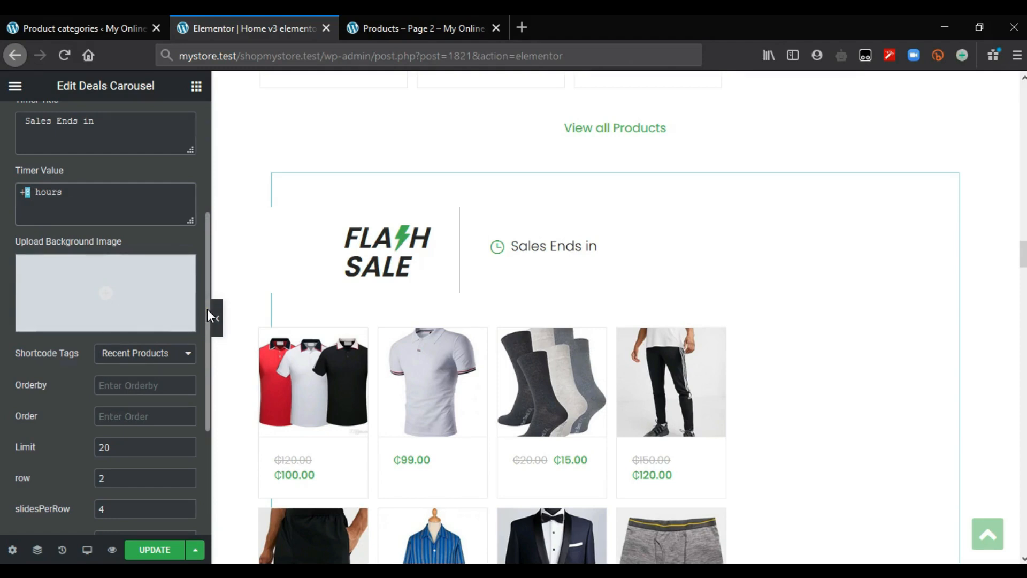
{"action": "scroll", "coordinate": [107, 342], "scroll_direction": "down", "scroll_amount": 1}
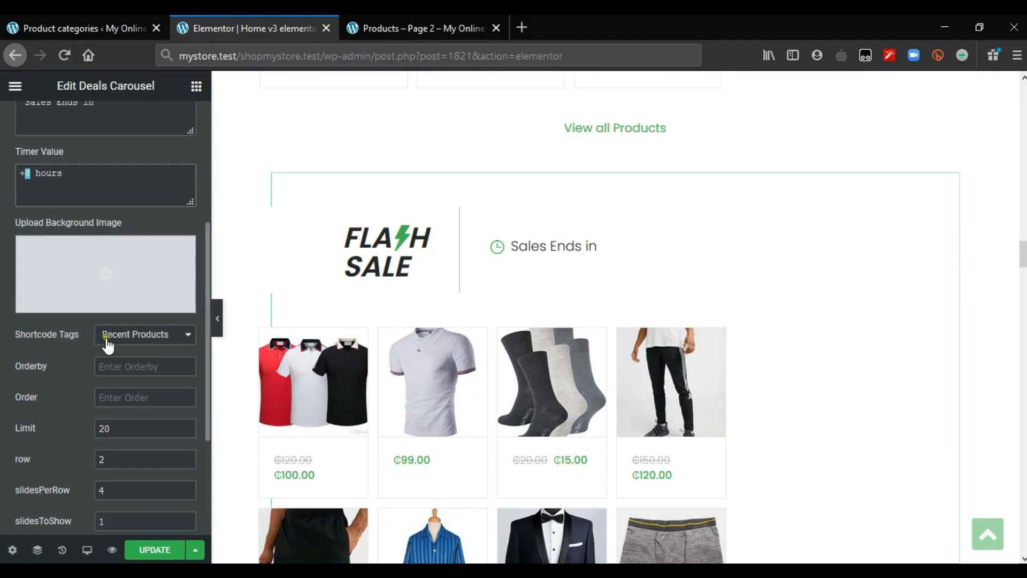
- Set the Flash Sale carousel's shortcode tag to On Sale Products and check the products it shows
{"action": "left_click", "coordinate": [148, 337]}
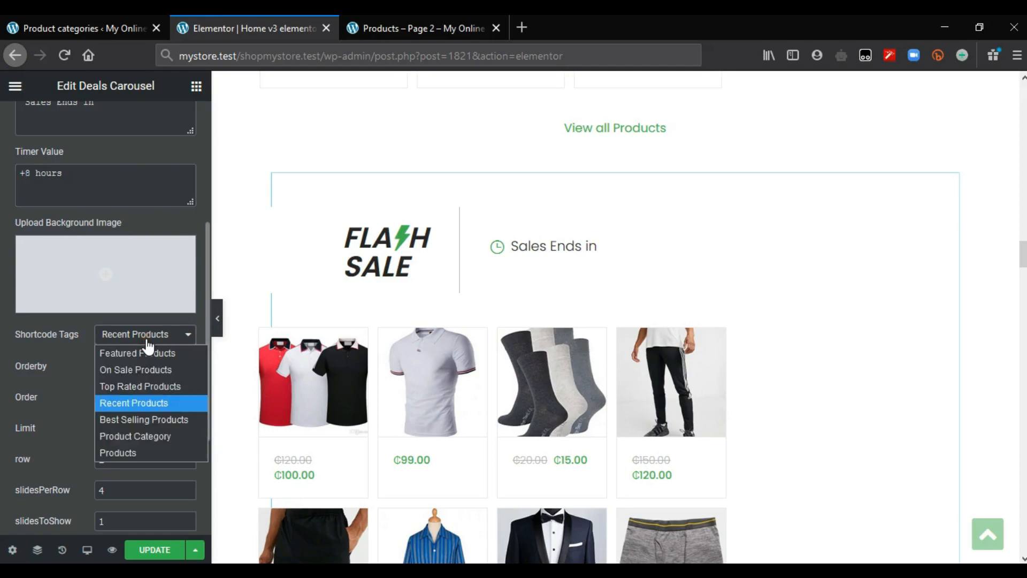
{"action": "left_click", "coordinate": [146, 370]}
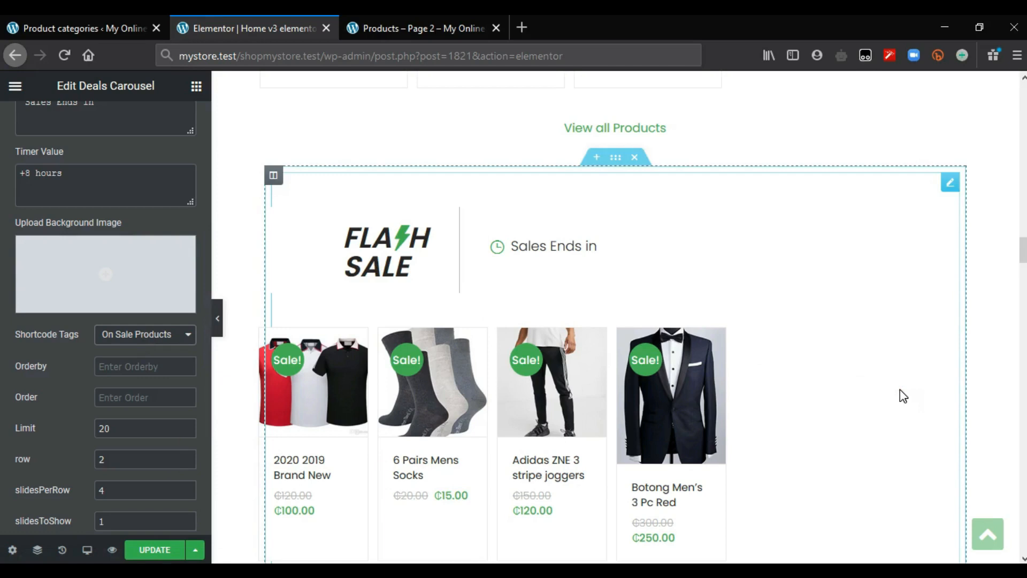
{"action": "scroll", "coordinate": [902, 396], "scroll_direction": "down", "scroll_amount": 2}
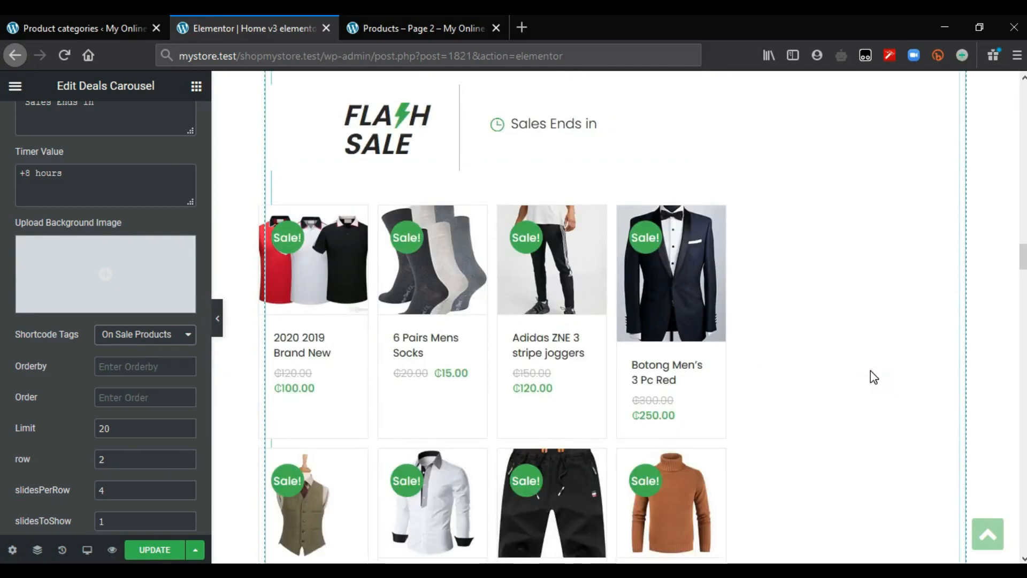
- Open the first Winter High Neck Thick Warm Sweater "Knitwear Male" (ID 2097) from the store's product list for editing
{"action": "left_click", "coordinate": [405, 410]}
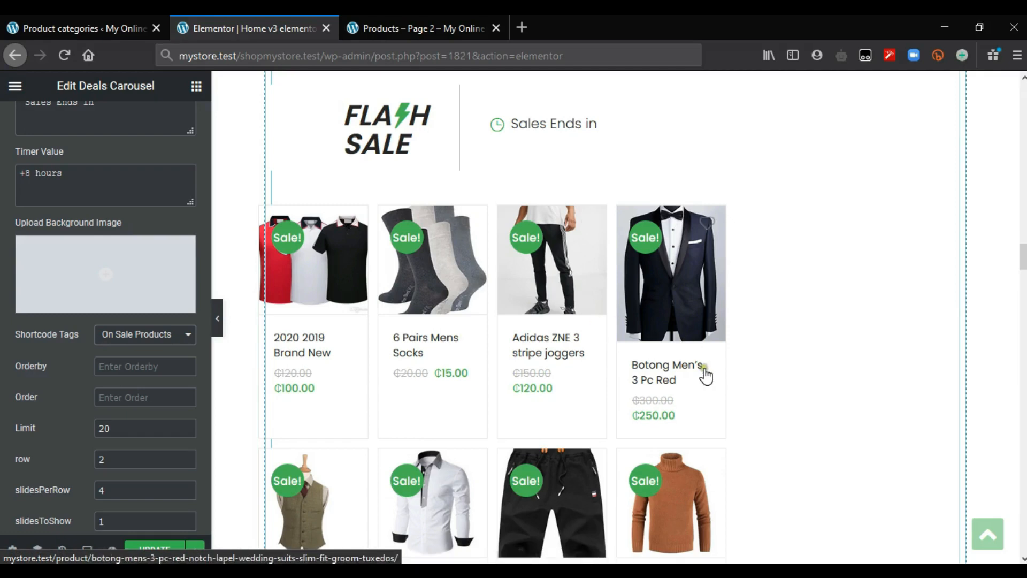
{"action": "left_click", "coordinate": [85, 29]}
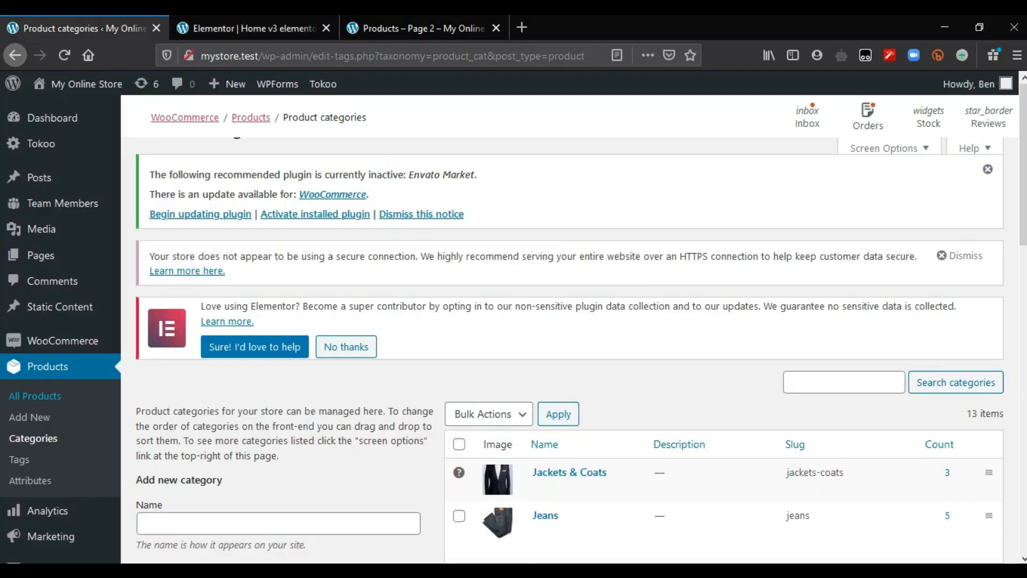
{"action": "left_click", "coordinate": [33, 396]}
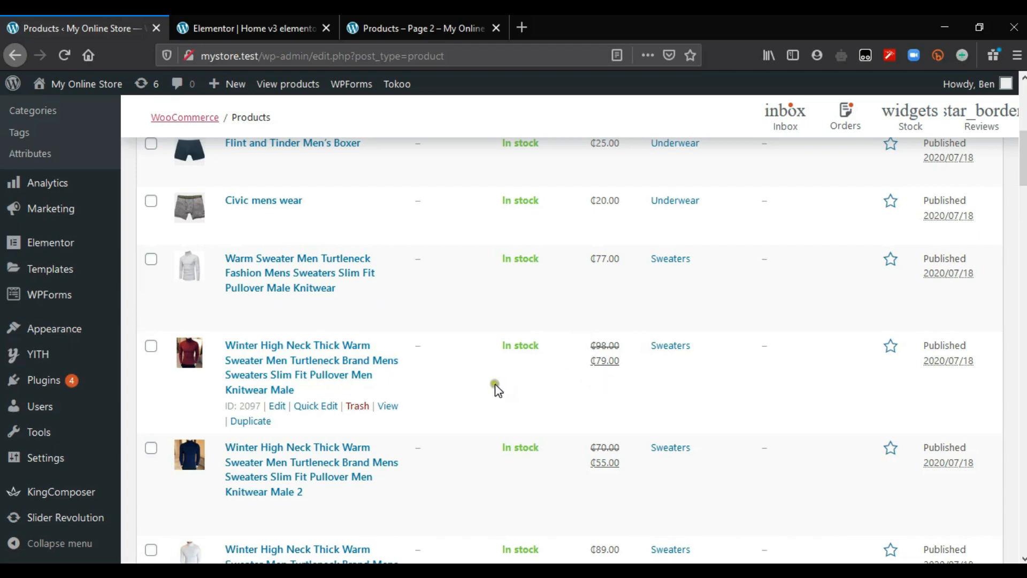
{"action": "left_click", "coordinate": [276, 408]}
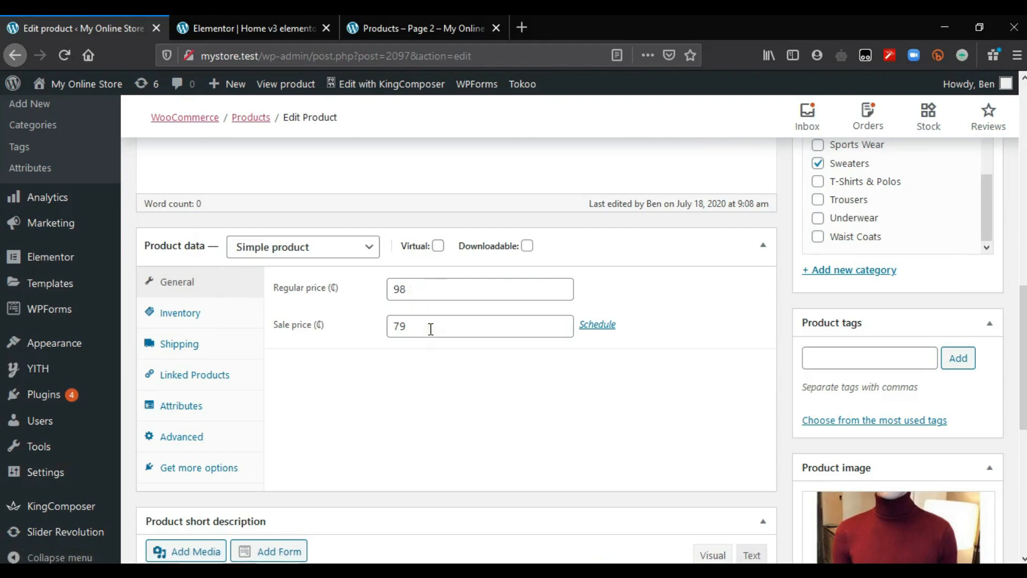
- Schedule the sweater's sale price from 2020-07-20 to 2020-07-21 and update the product
{"action": "left_click", "coordinate": [598, 327]}
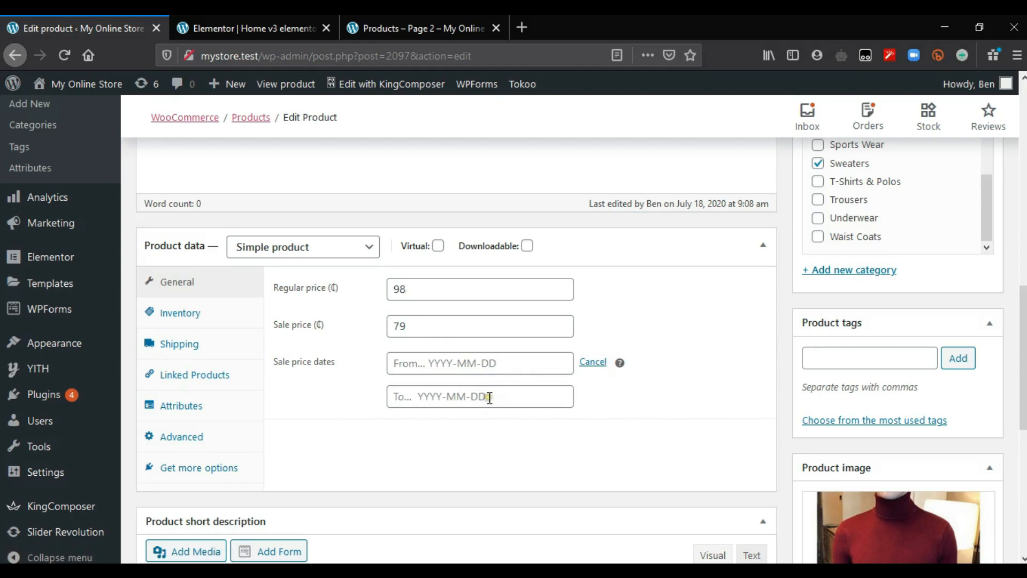
{"action": "left_click", "coordinate": [421, 364]}
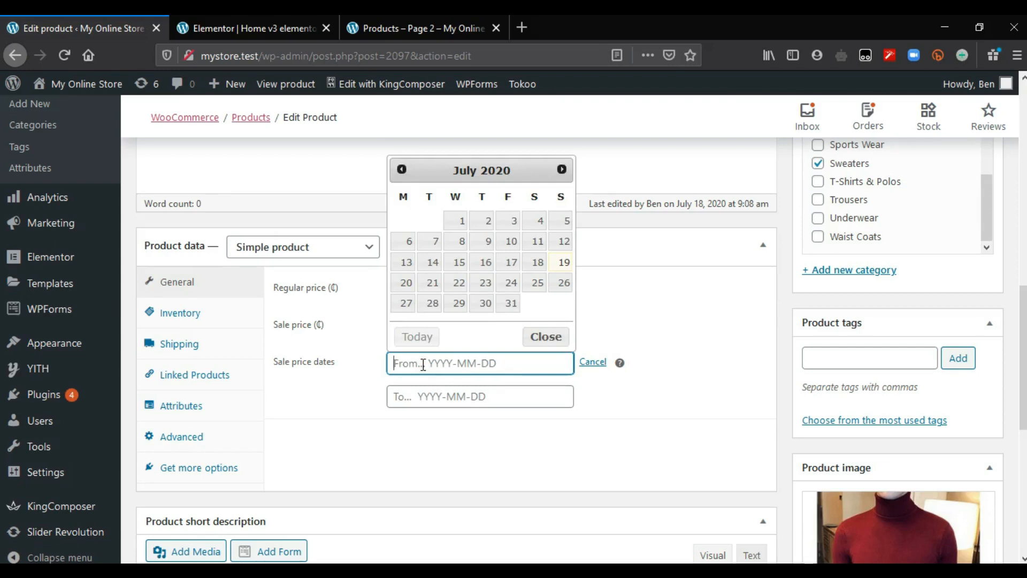
{"action": "left_click", "coordinate": [408, 284]}
{"action": "left_click", "coordinate": [502, 397]}
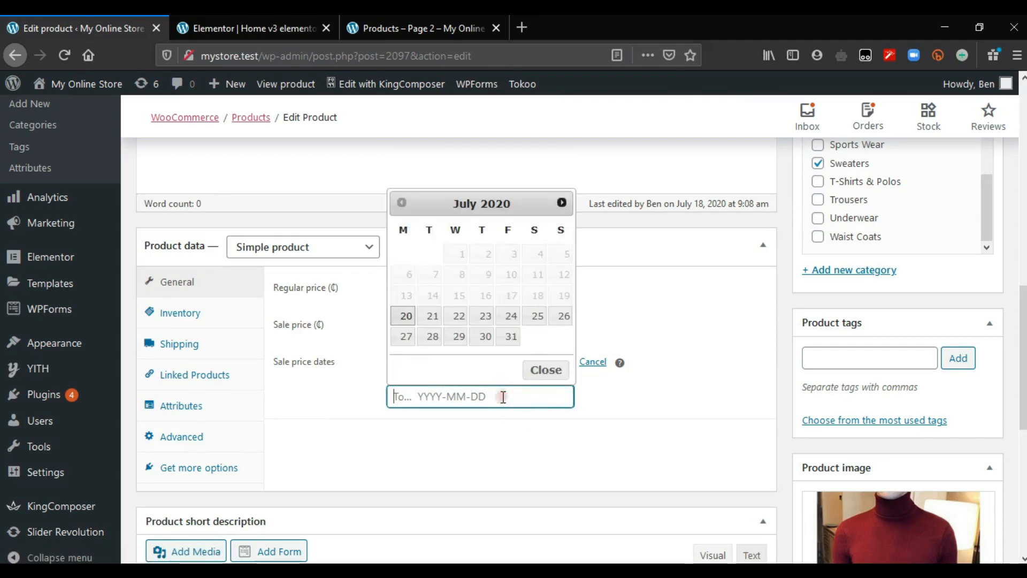
{"action": "left_click", "coordinate": [402, 317]}
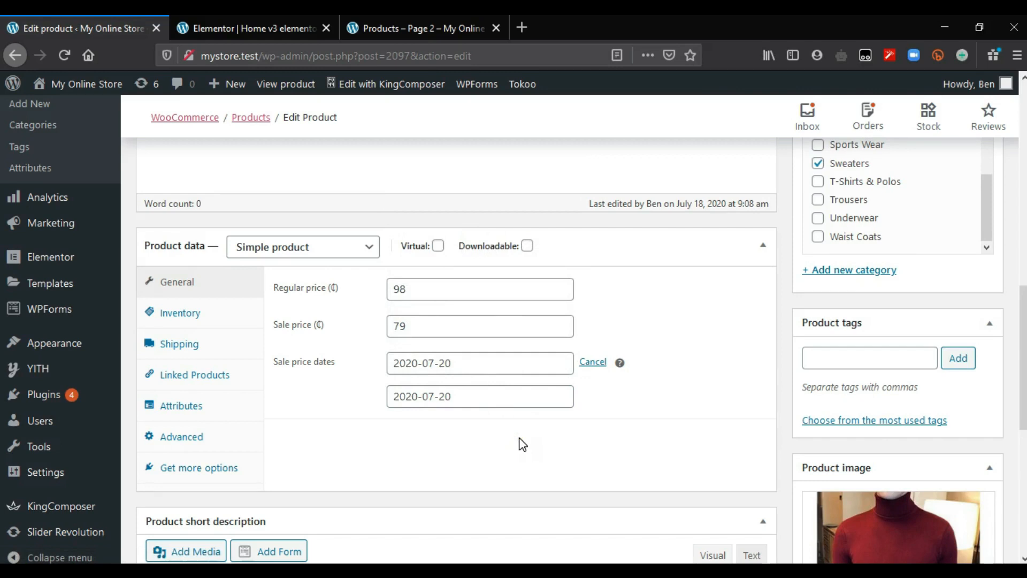
{"action": "left_click", "coordinate": [522, 400]}
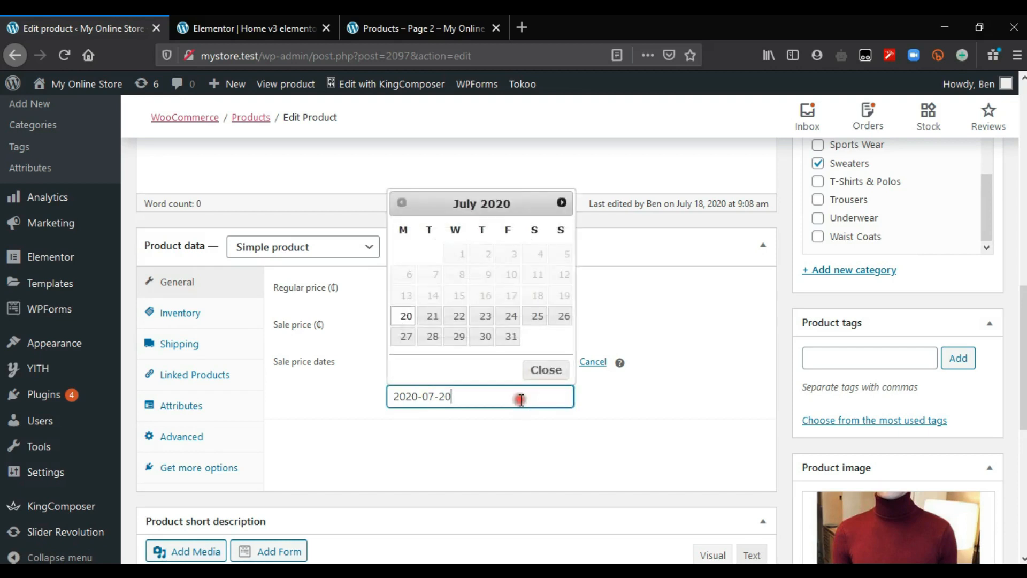
{"action": "left_click", "coordinate": [432, 316]}
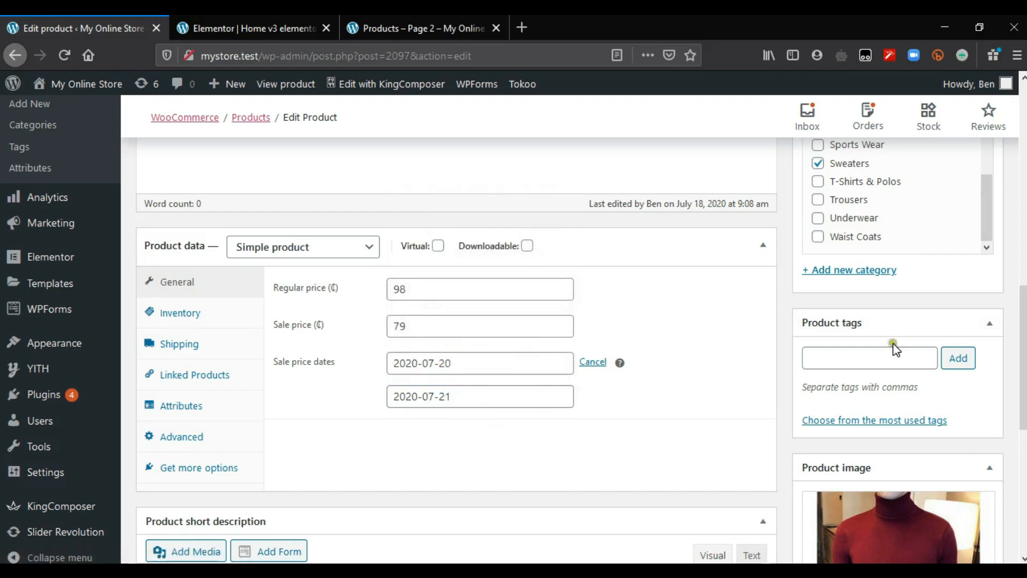
{"action": "scroll", "coordinate": [894, 348], "scroll_direction": "down", "scroll_amount": 7}
{"action": "scroll", "coordinate": [910, 321], "scroll_direction": "up", "scroll_amount": 15}
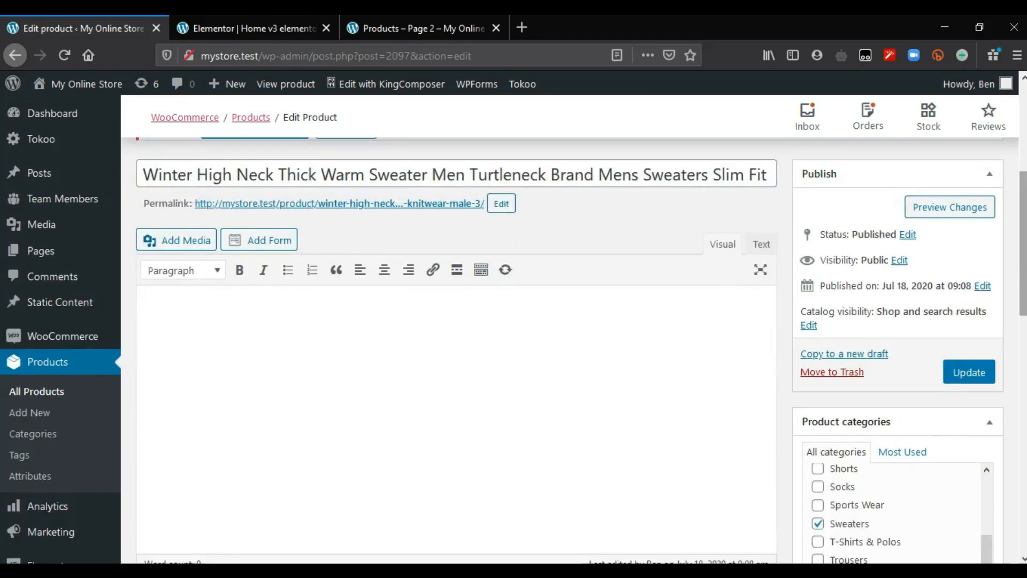
{"action": "left_click", "coordinate": [970, 372]}
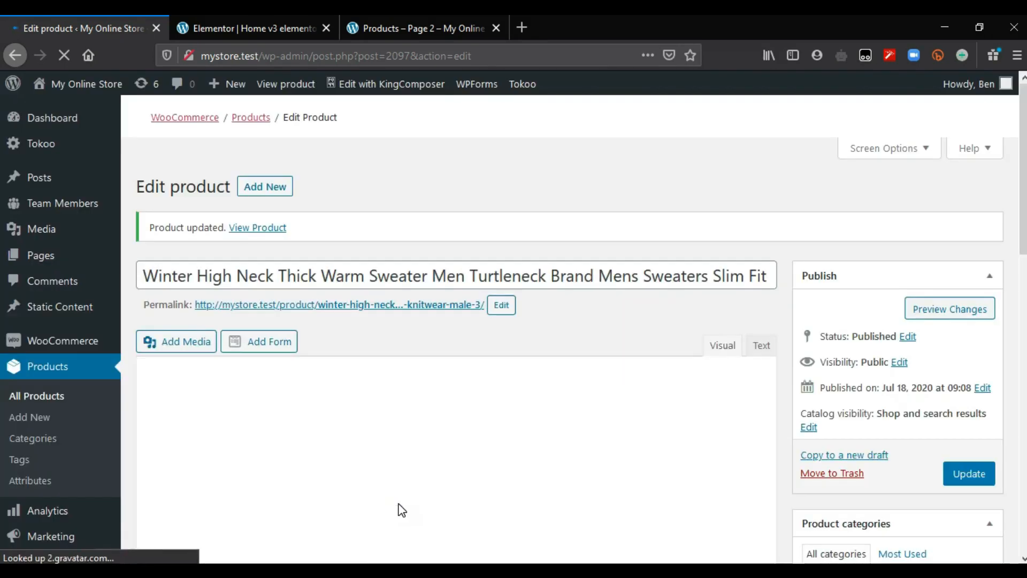
- Return to the Elementor page editor and set the Flash Sale carousel's timer value to +24 hours
{"action": "left_click", "coordinate": [275, 22]}
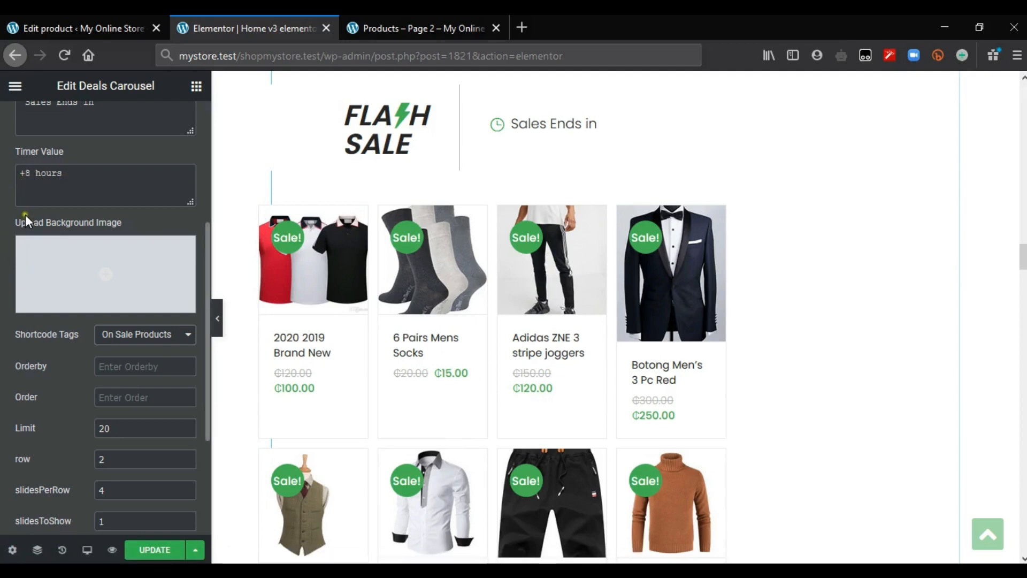
{"action": "left_click", "coordinate": [31, 175]}
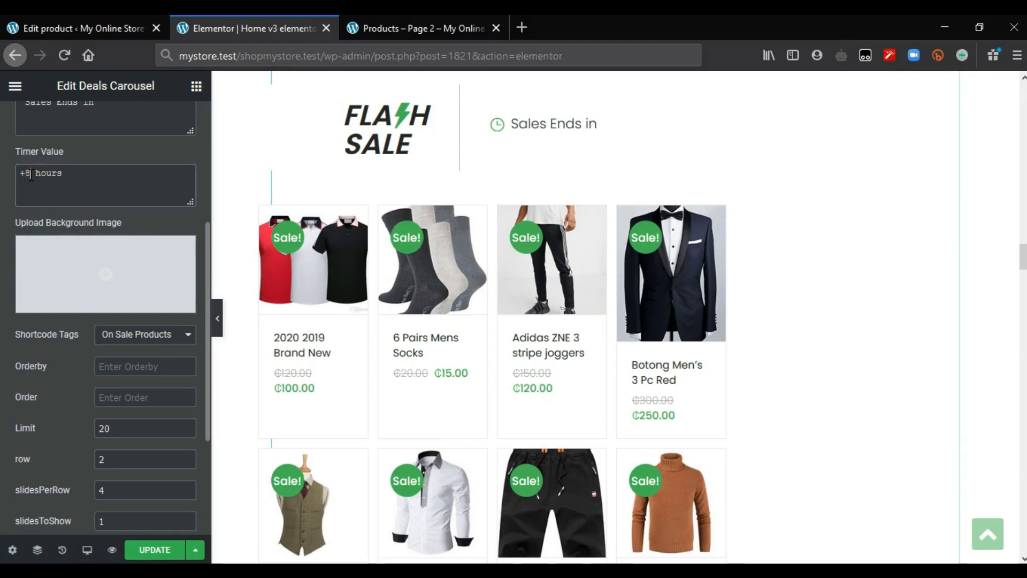
{"action": "type", "text": "24"}
{"action": "left_click", "coordinate": [31, 176]}
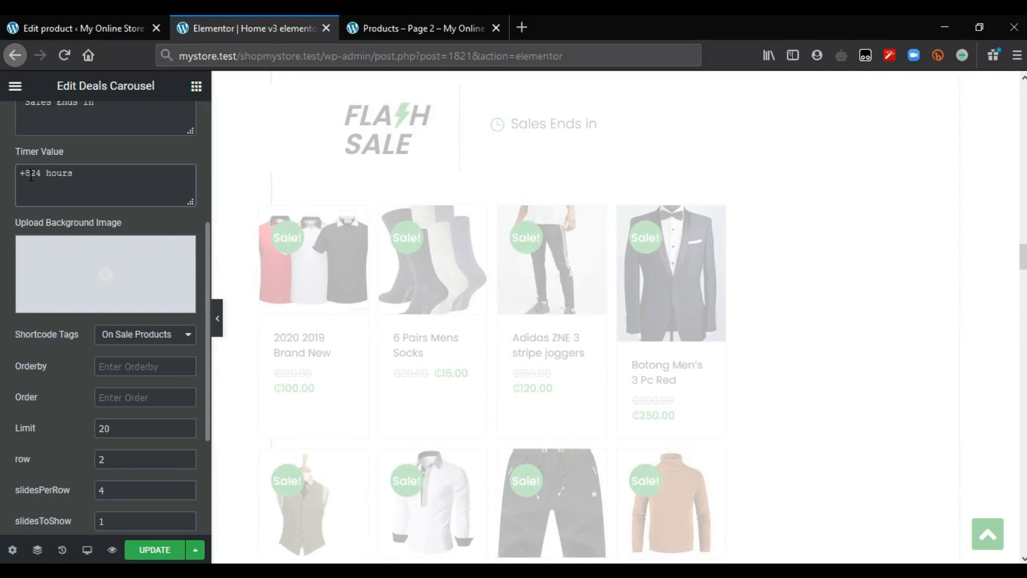
{"action": "key", "text": "BackSpace"}
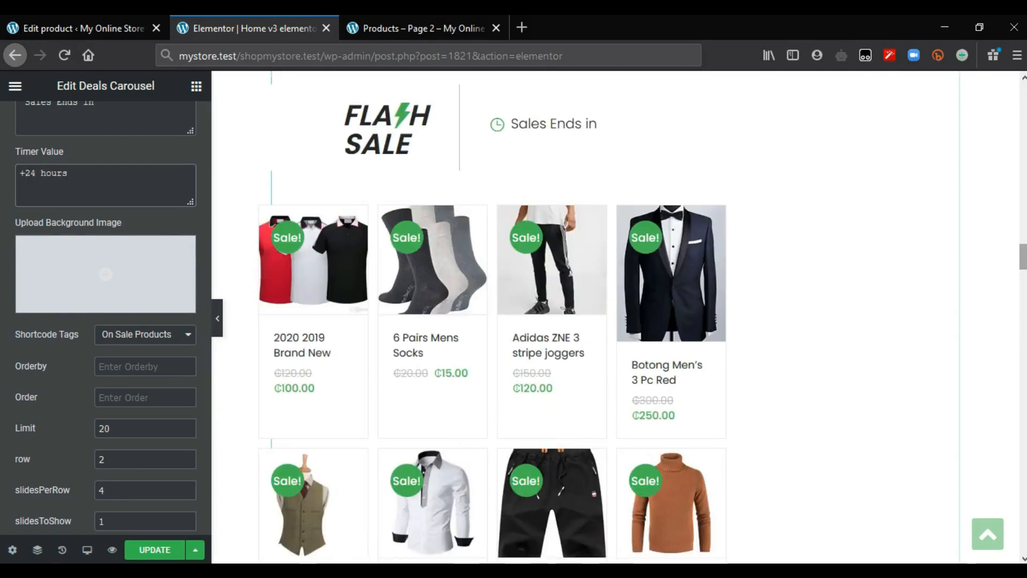
- Review the carousel's limit, row and slide settings, keeping 2 rows, and update the page
{"action": "left_click", "coordinate": [104, 428]}
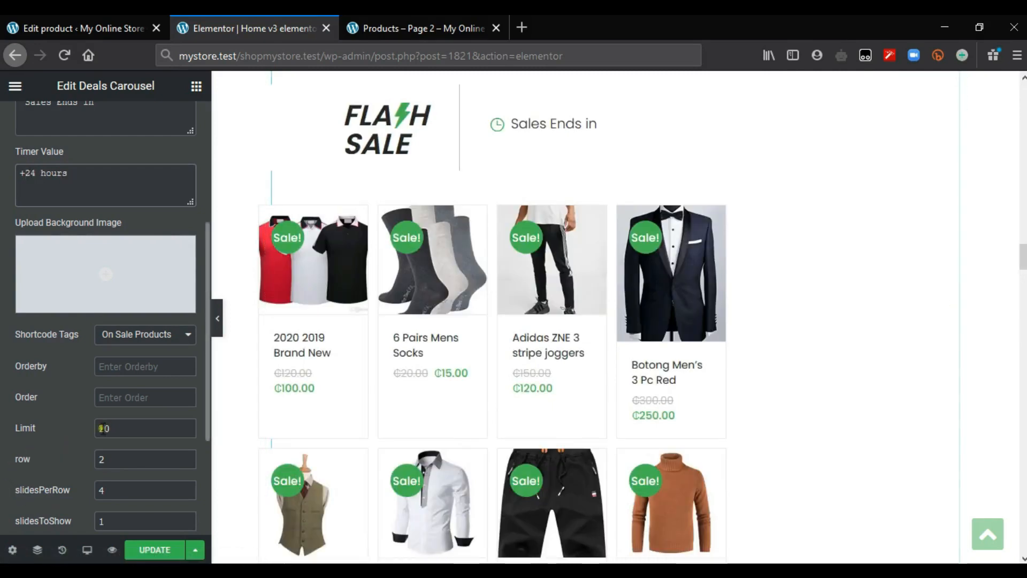
{"action": "left_click", "coordinate": [102, 461]}
{"action": "type", "text": "2"}
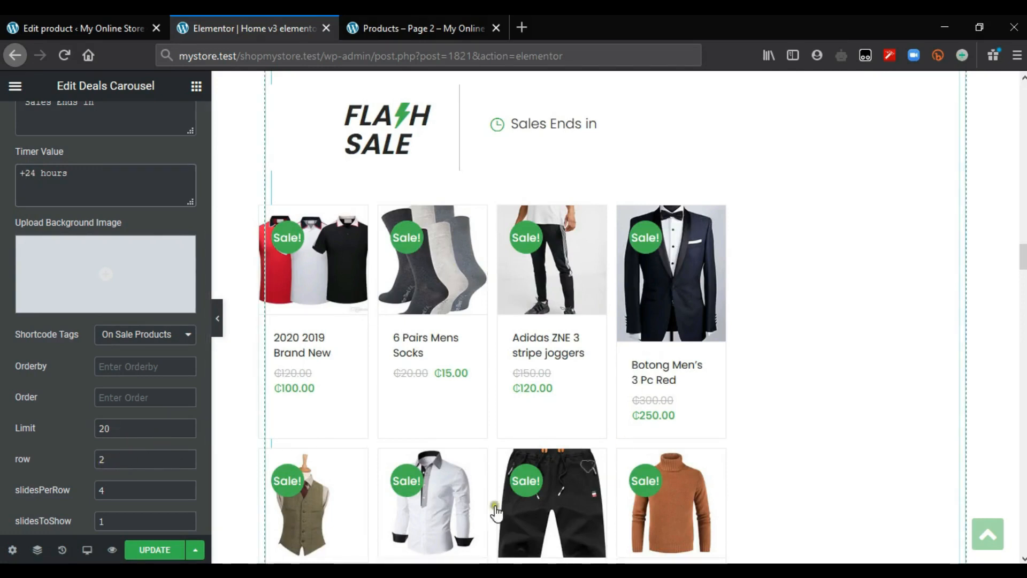
{"action": "left_click", "coordinate": [138, 491]}
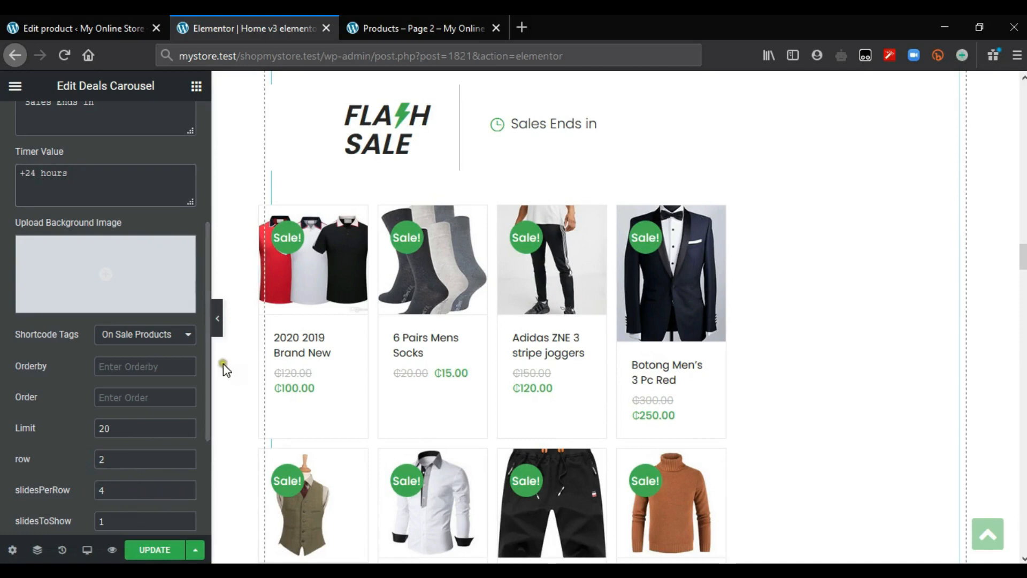
{"action": "left_click_drag", "start_coordinate": [205, 413], "coordinate": [201, 459]}
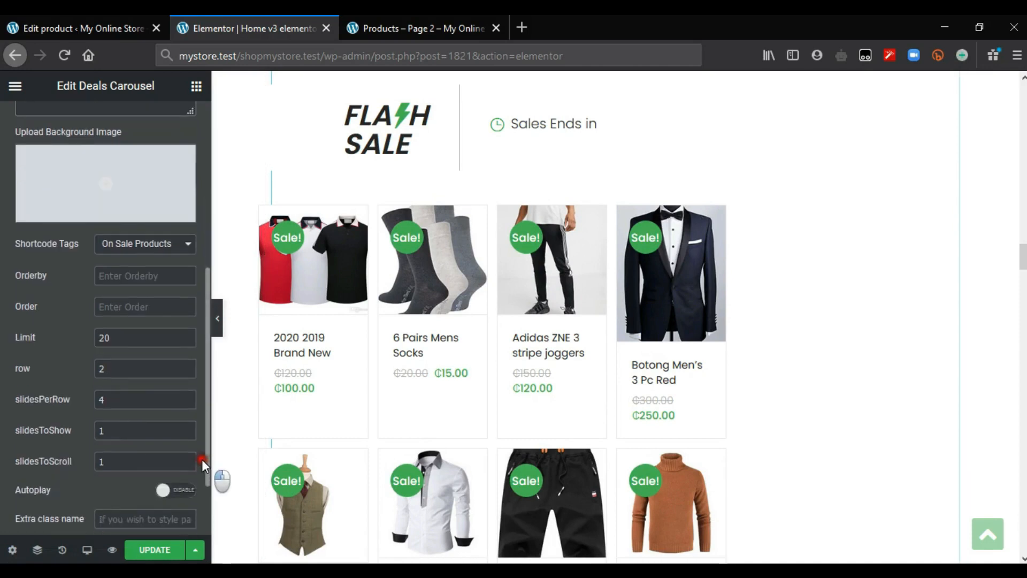
{"action": "left_click", "coordinate": [154, 552]}
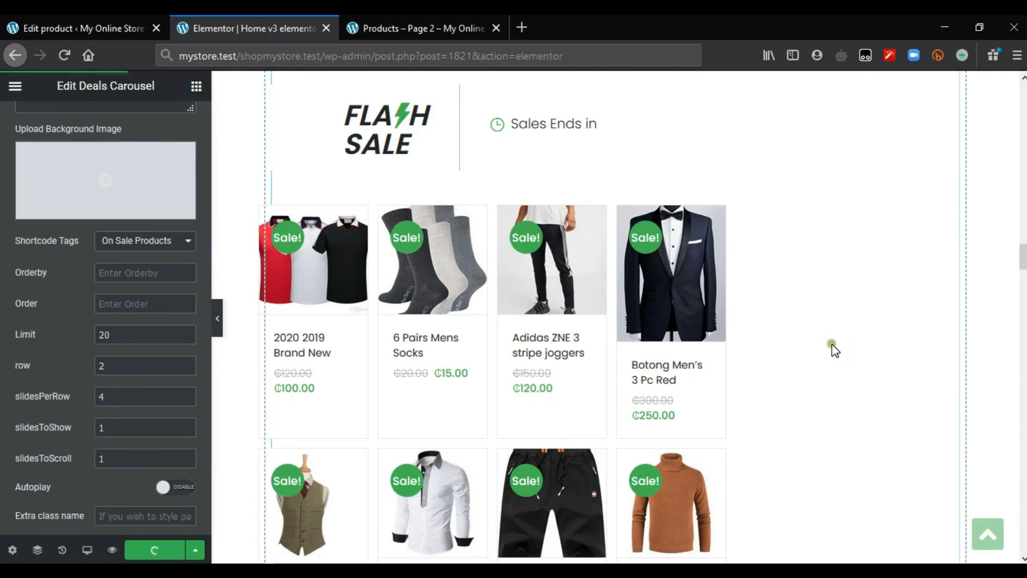
- Open mystore.test in a new browser tab and check the Flash Sale countdown and the Shop by Categories section
{"action": "scroll", "coordinate": [832, 349], "scroll_direction": "up", "scroll_amount": 3}
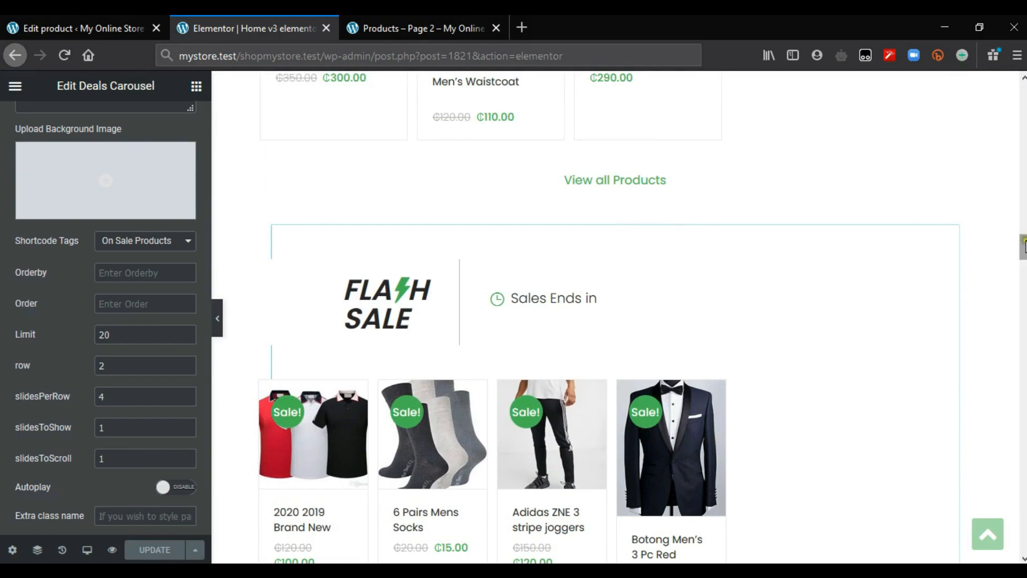
{"action": "left_click_drag", "start_coordinate": [1023, 247], "coordinate": [1024, 325]}
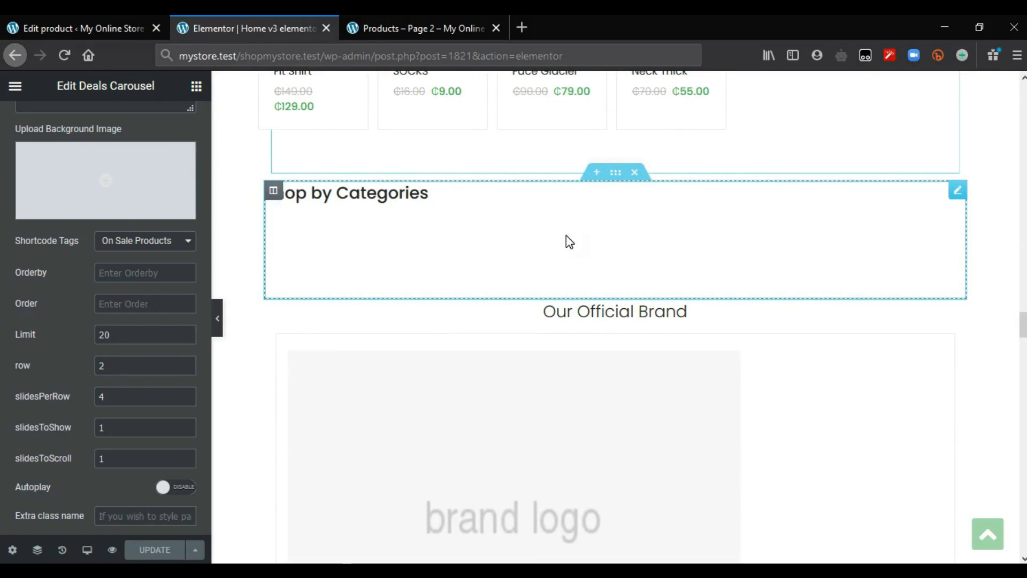
{"action": "key", "text": "ctrl+t"}
{"action": "type", "text": "mystore.test"}
{"action": "key", "text": "Return"}
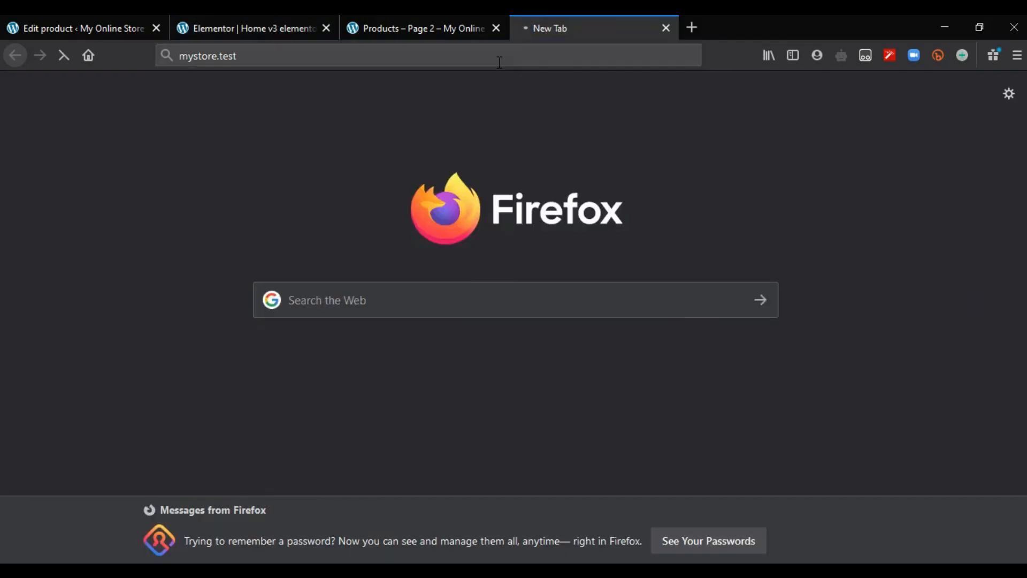
{"action": "scroll", "coordinate": [965, 295], "scroll_direction": "down", "scroll_amount": 10}
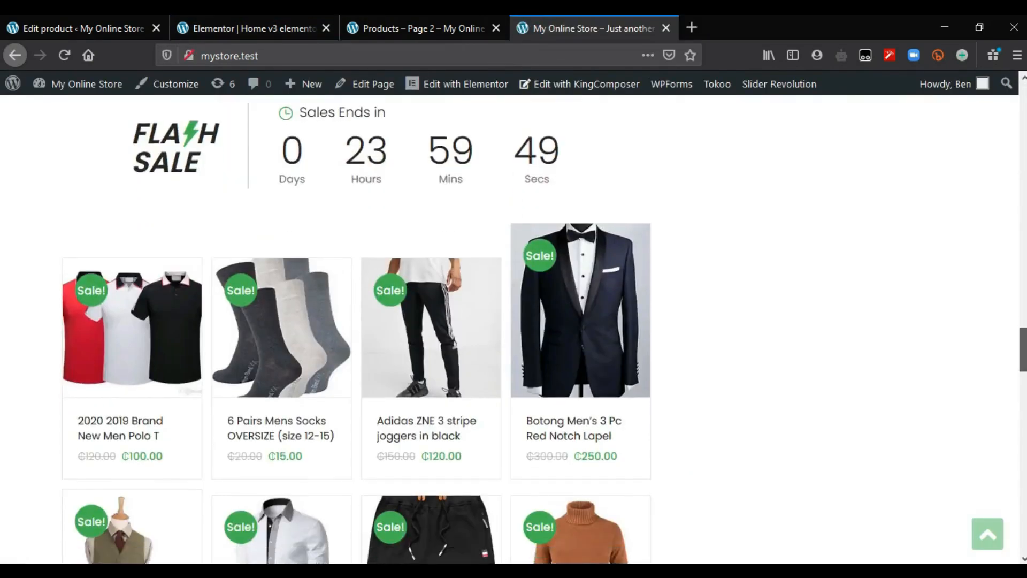
{"action": "scroll", "coordinate": [514, 321], "scroll_direction": "down", "scroll_amount": 5}
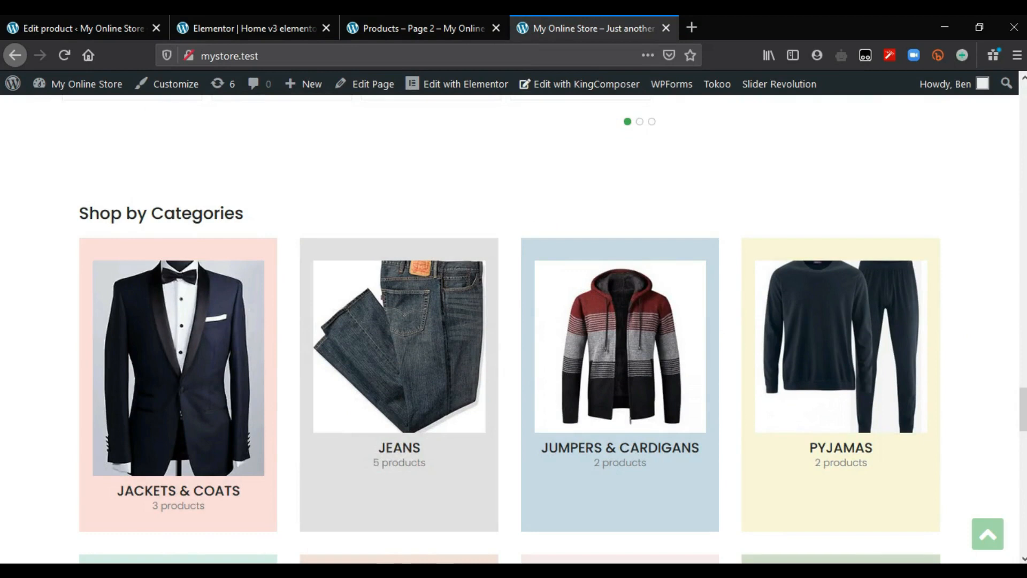
{"action": "scroll", "coordinate": [513, 321], "scroll_direction": "down", "scroll_amount": 12}
{"action": "scroll", "coordinate": [514, 321], "scroll_direction": "up", "scroll_amount": 11}
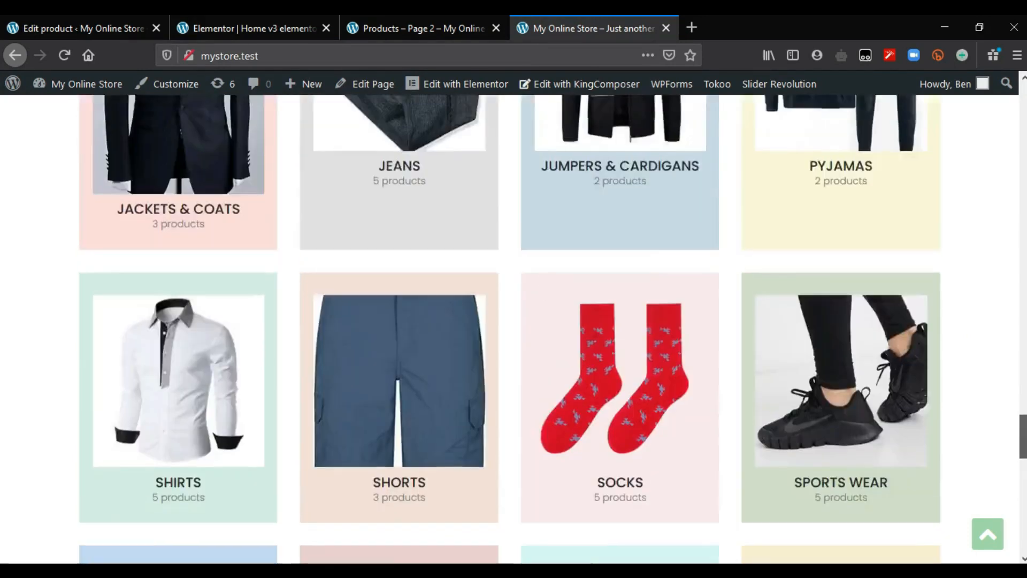
{"action": "scroll", "coordinate": [378, 355], "scroll_direction": "down", "scroll_amount": 9}
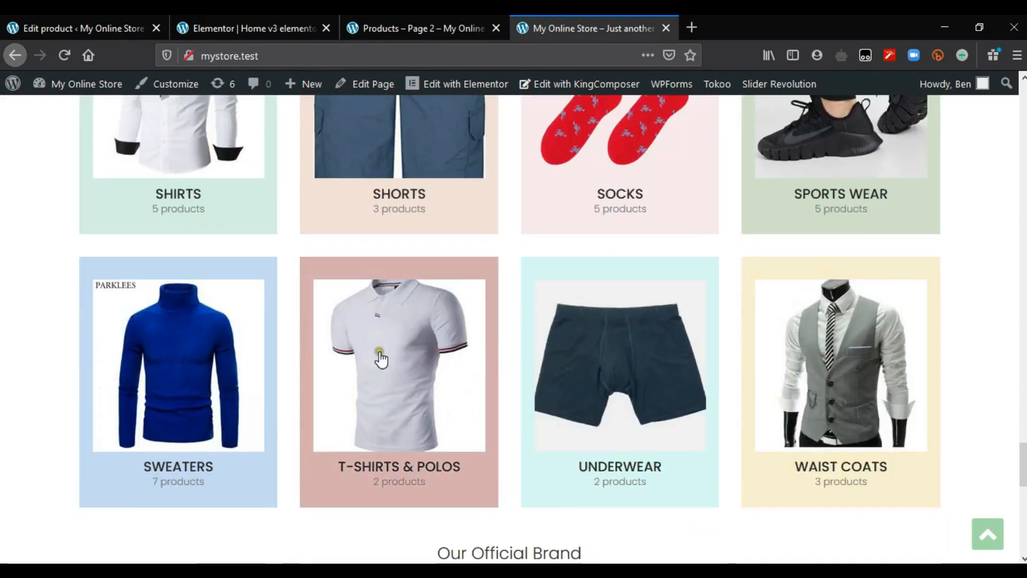
- Go back to the Elementor page editor and open the Shop by Categories block to check its settings
{"action": "left_click", "coordinate": [257, 18]}
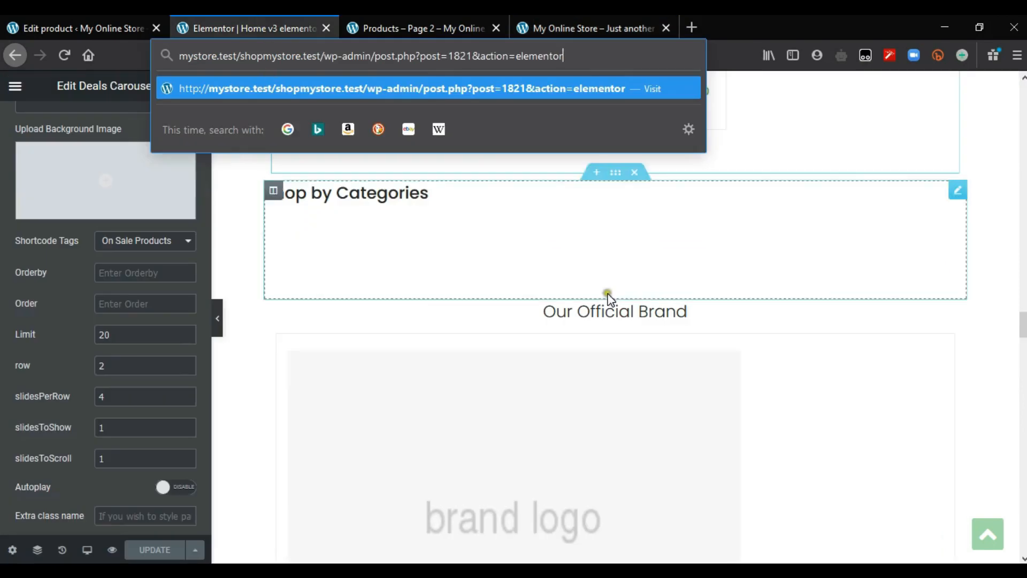
{"action": "left_click", "coordinate": [917, 333]}
{"action": "left_click", "coordinate": [745, 232]}
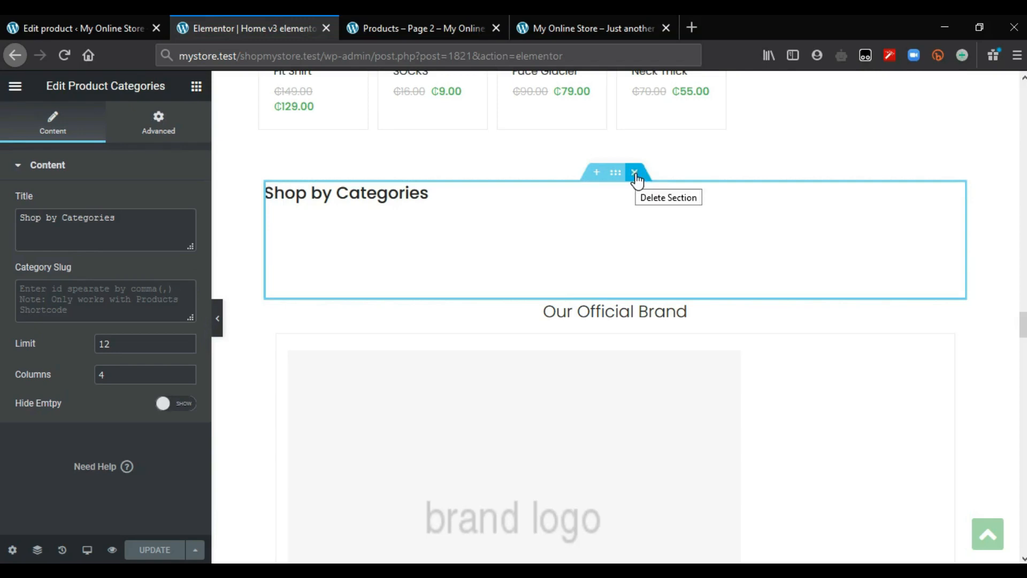
{"action": "left_click", "coordinate": [599, 256]}
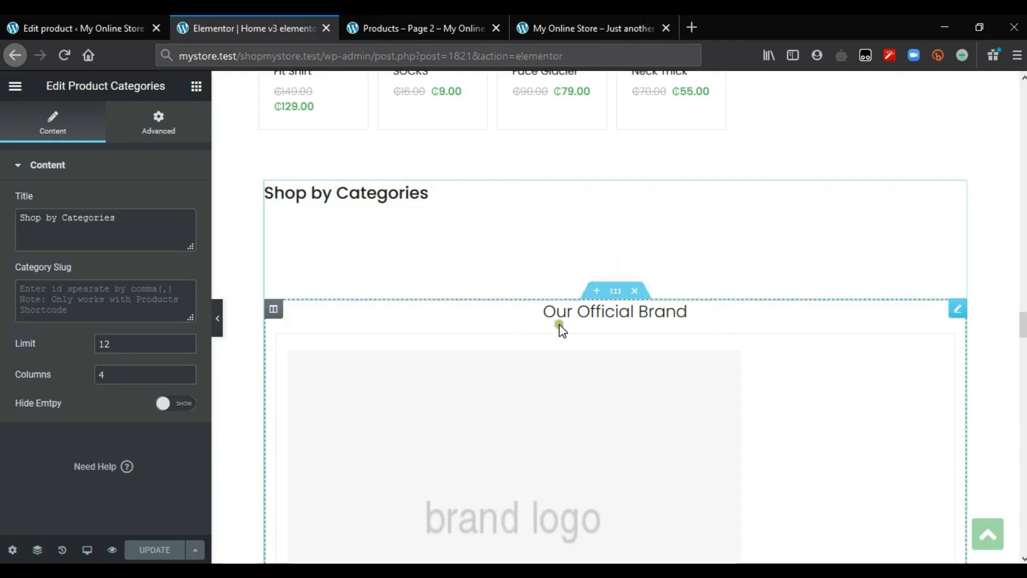
- Check the category tiles and brand logos on the live store page, and delete the Shop by Categories section in the Elementor editor
{"action": "left_click", "coordinate": [571, 26]}
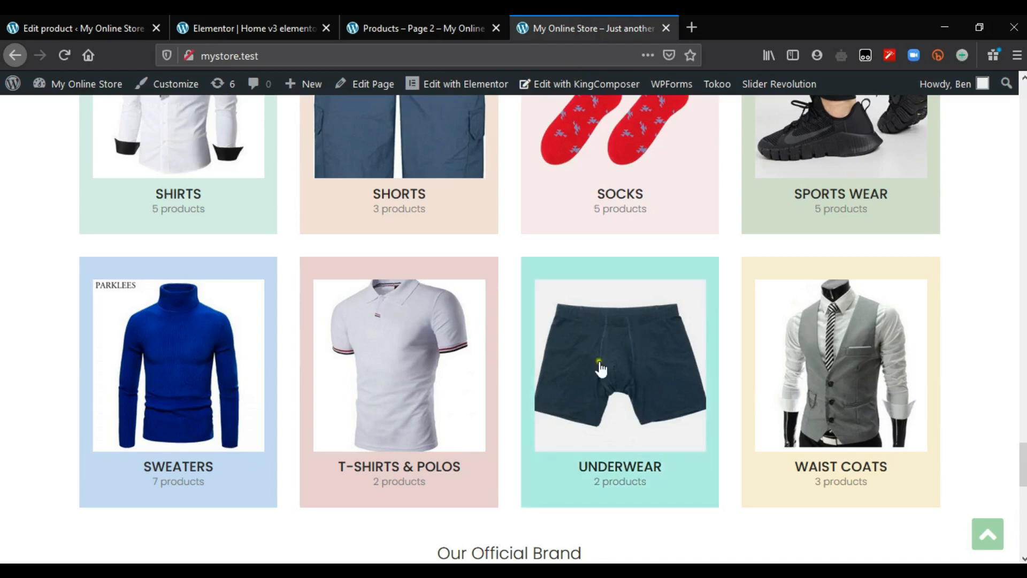
{"action": "scroll", "coordinate": [482, 220], "scroll_direction": "down", "scroll_amount": 6}
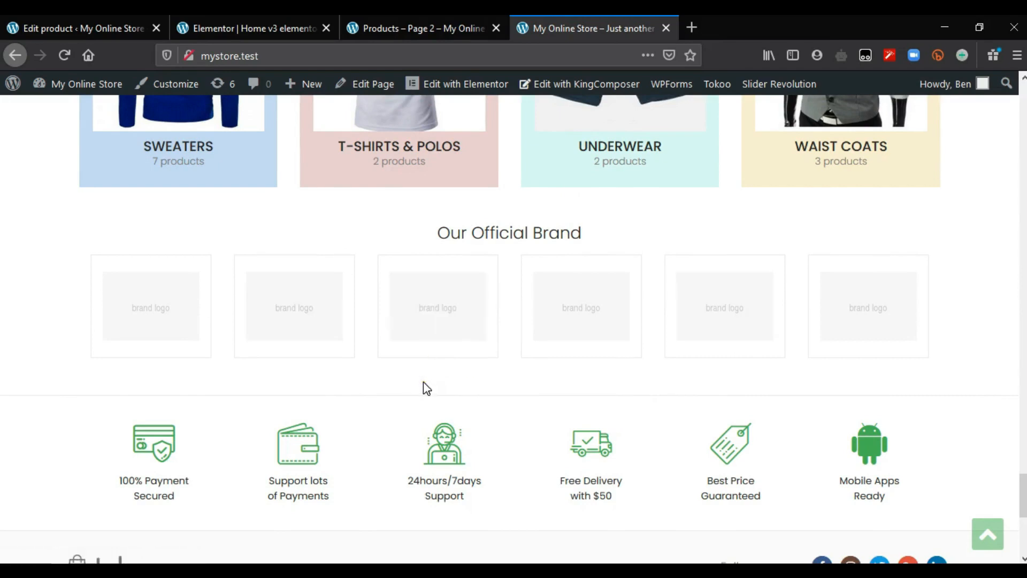
{"action": "left_click", "coordinate": [230, 24]}
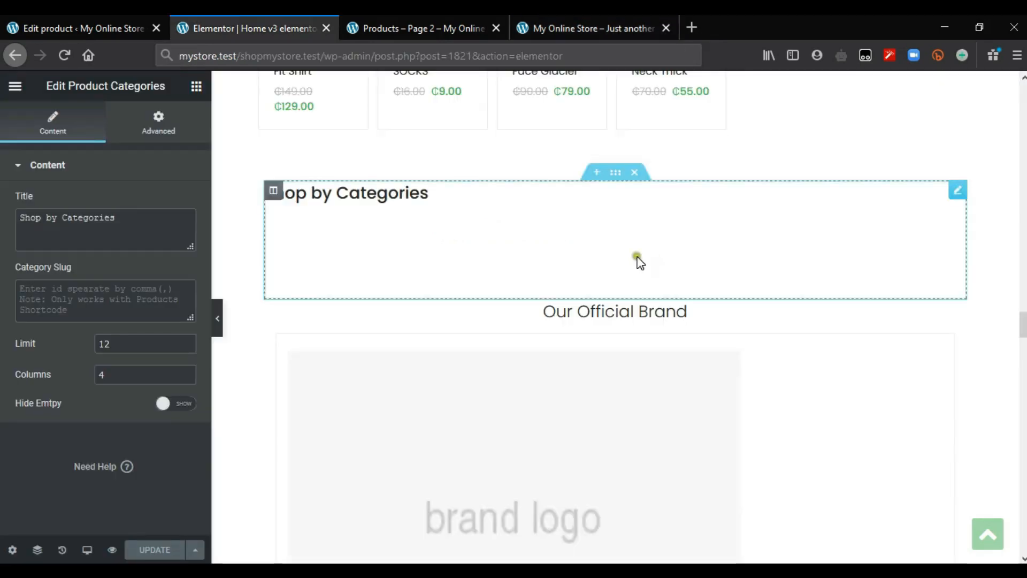
{"action": "left_click", "coordinate": [634, 177]}
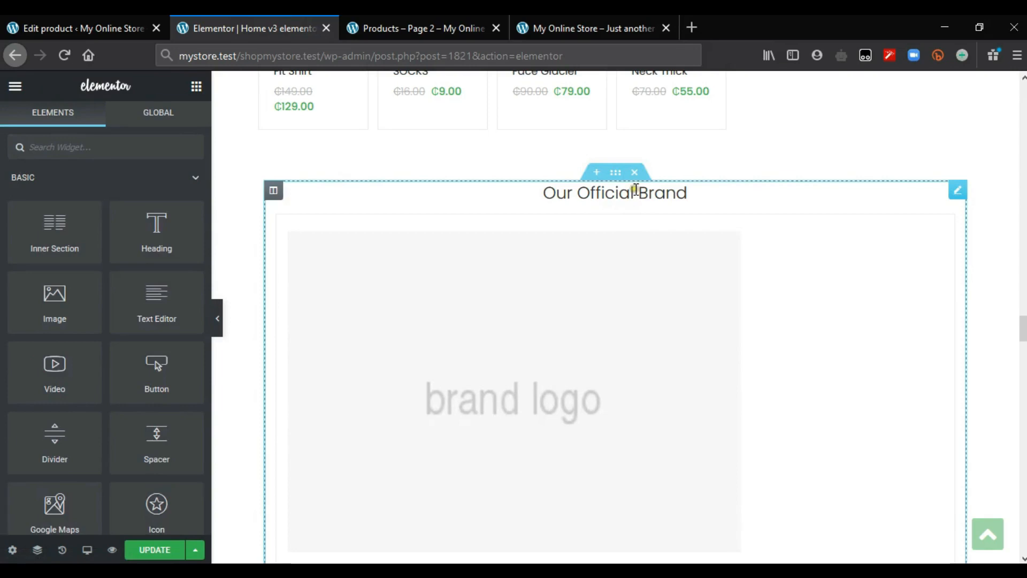
- Delete the Our Official Brand section from the home page and update the page
{"action": "left_click", "coordinate": [636, 178]}
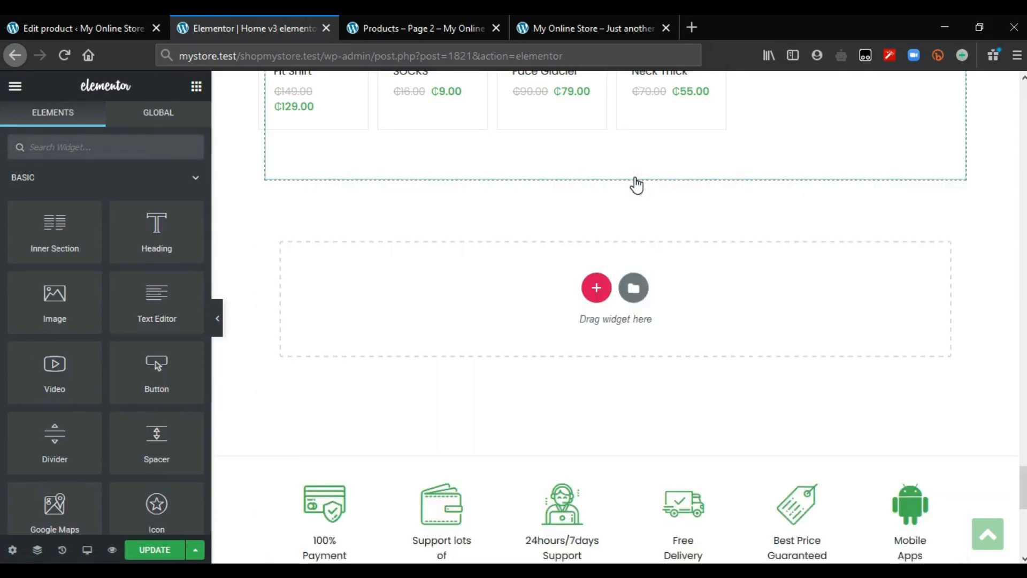
{"action": "scroll", "coordinate": [636, 185], "scroll_direction": "up", "scroll_amount": 15}
{"action": "scroll", "coordinate": [620, 318], "scroll_direction": "down", "scroll_amount": 15}
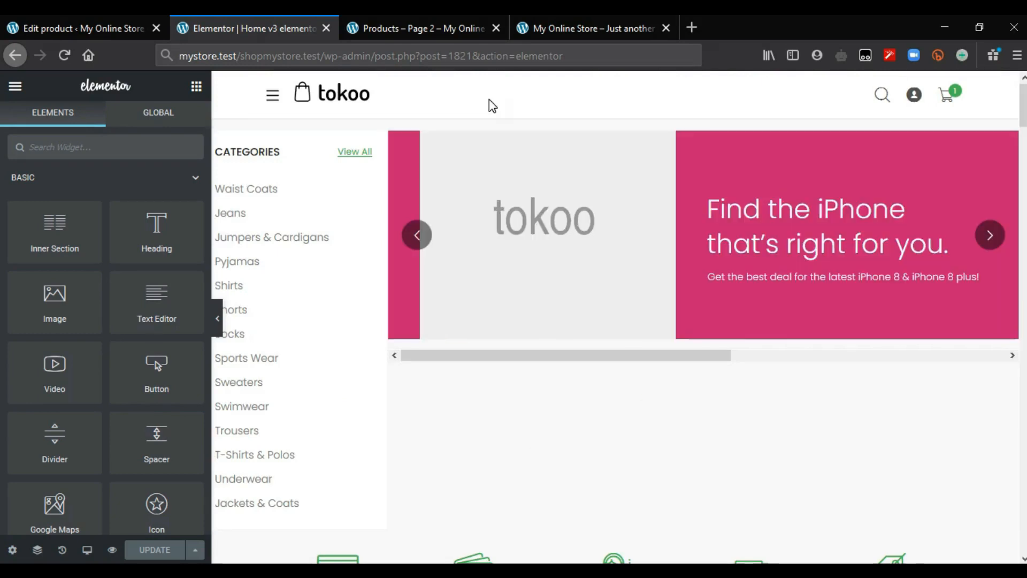
- Switch to the live store page, reload it, and review its sections from the category tiles down to the Flash Sale products
{"action": "left_click", "coordinate": [595, 16]}
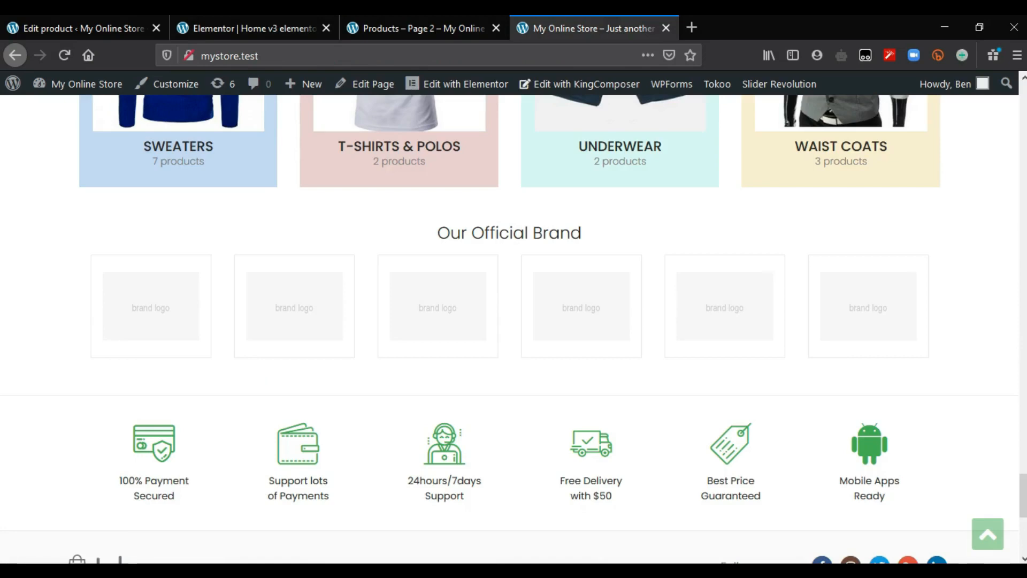
{"action": "left_click_drag", "start_coordinate": [1022, 503], "coordinate": [1022, 107]}
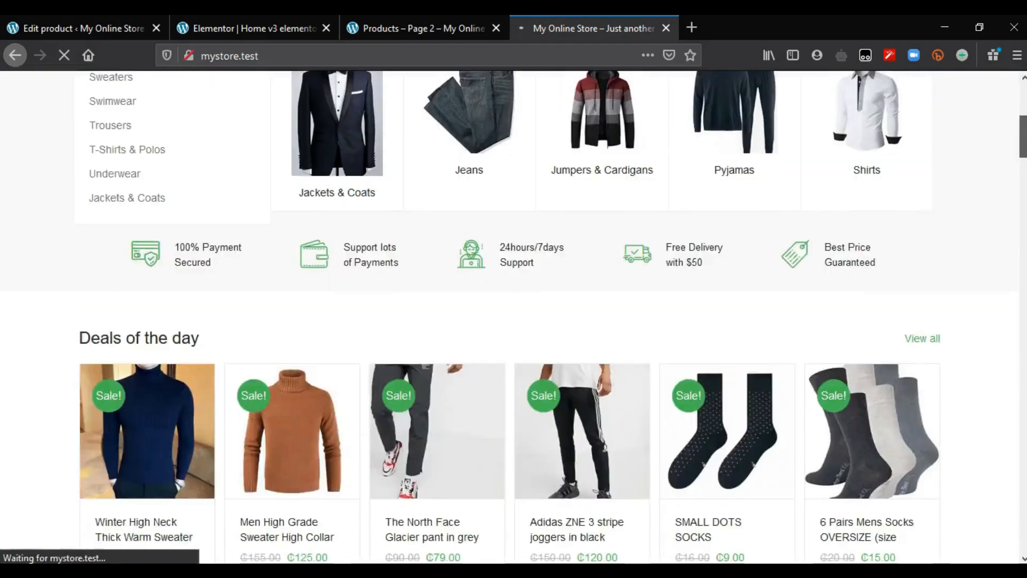
{"action": "scroll", "coordinate": [509, 329], "scroll_direction": "up", "scroll_amount": 1}
{"action": "scroll", "coordinate": [509, 329], "scroll_direction": "down", "scroll_amount": 5}
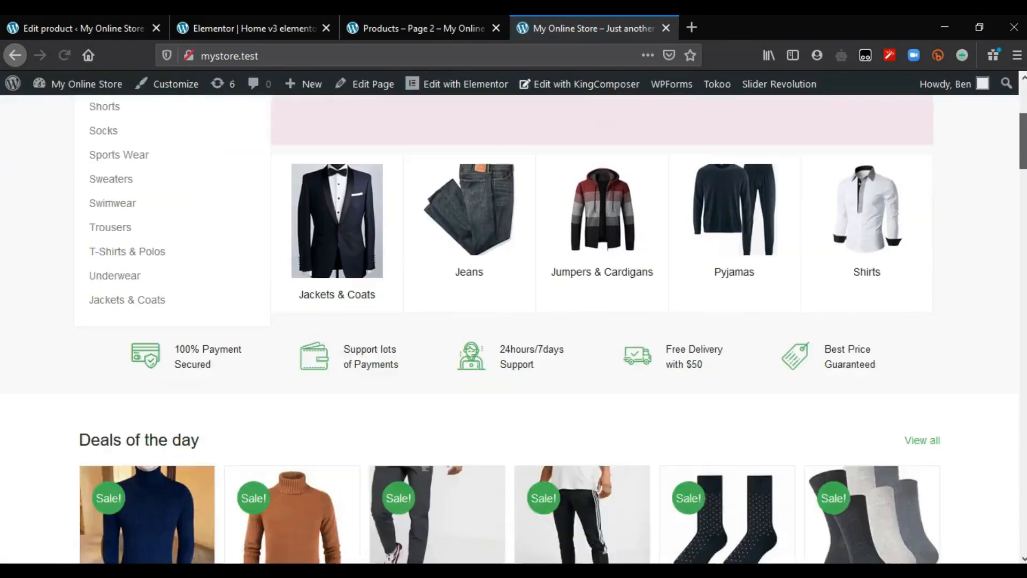
{"action": "scroll", "coordinate": [509, 329], "scroll_direction": "down", "scroll_amount": 10}
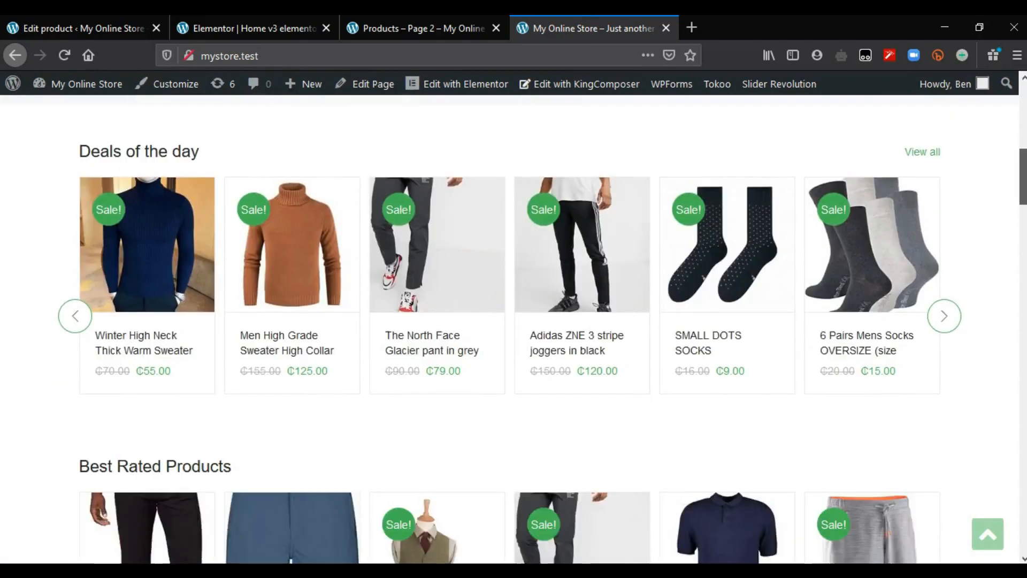
{"action": "scroll", "coordinate": [509, 329], "scroll_direction": "down", "scroll_amount": 9}
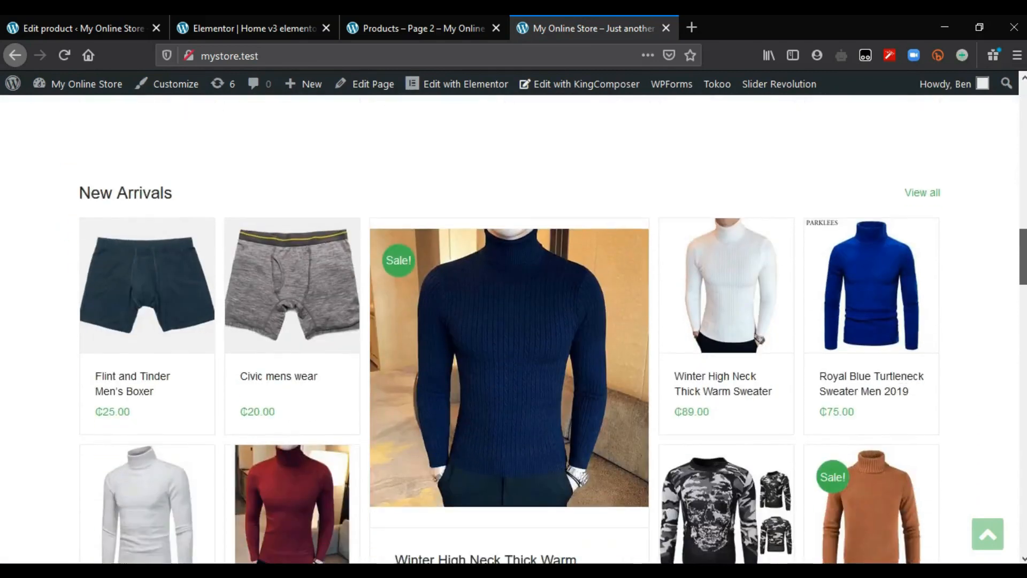
{"action": "scroll", "coordinate": [509, 329], "scroll_direction": "down", "scroll_amount": 6}
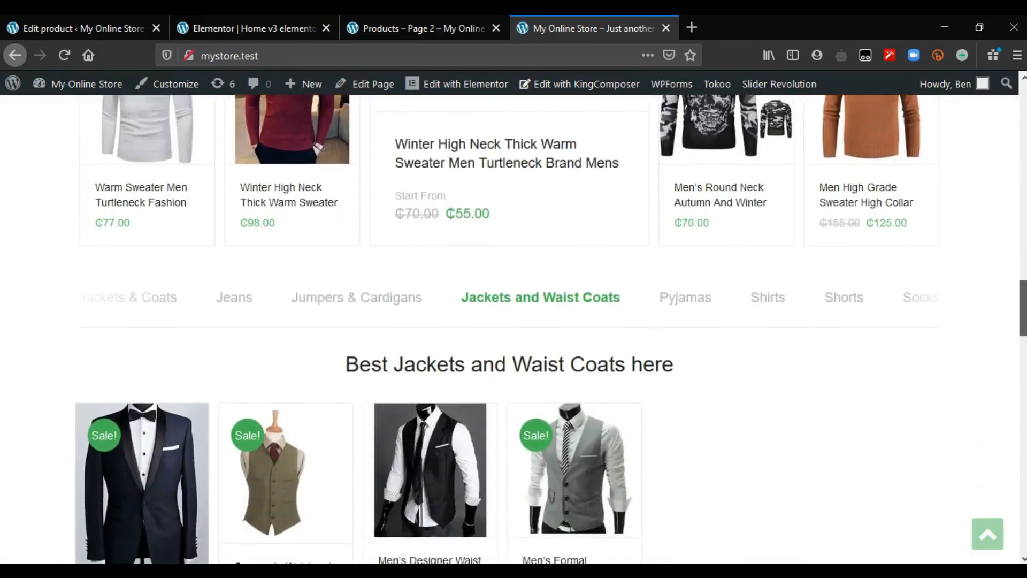
{"action": "scroll", "coordinate": [509, 329], "scroll_direction": "down", "scroll_amount": 12}
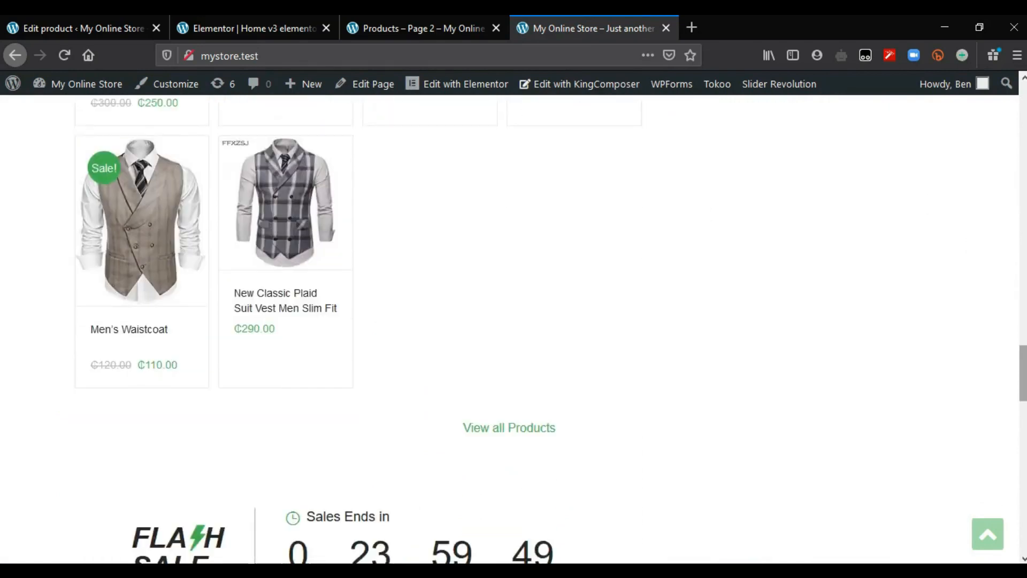
{"action": "scroll", "coordinate": [509, 329], "scroll_direction": "down", "scroll_amount": 11}
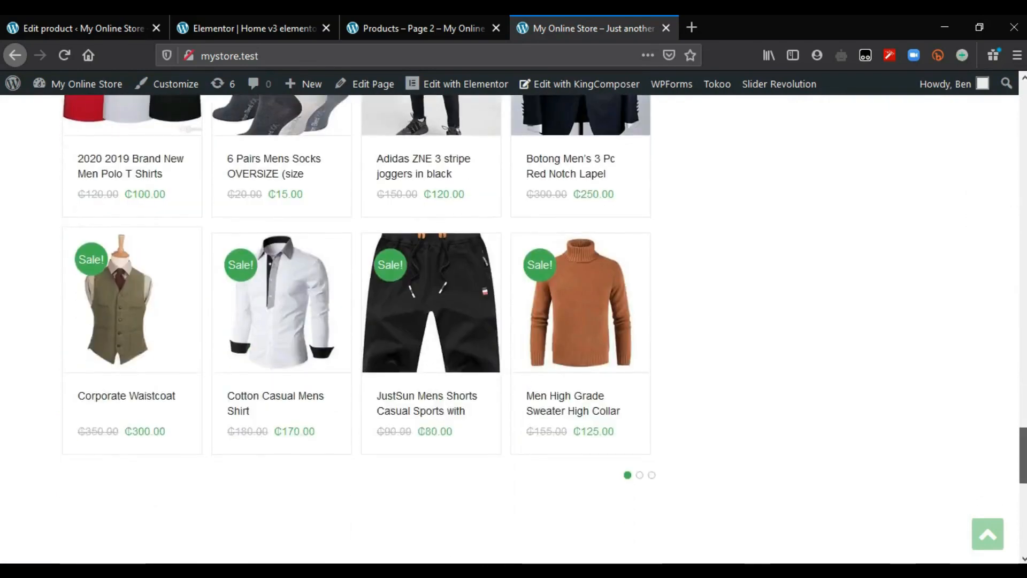
- Browse the banner slider's slides on the live store page and check the service icons and footer
{"action": "left_click_drag", "start_coordinate": [1023, 486], "coordinate": [1024, 110]}
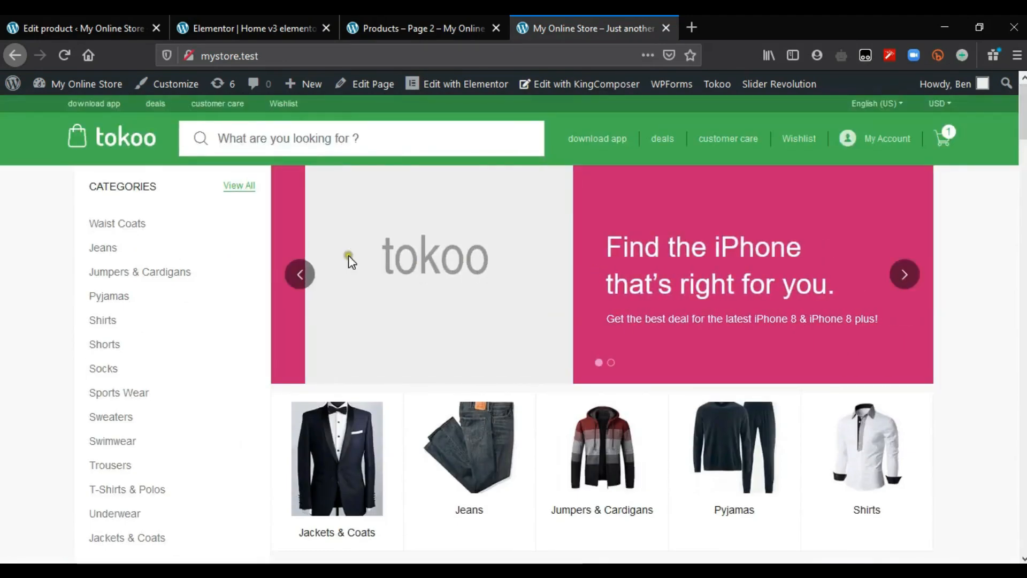
{"action": "left_click", "coordinate": [906, 275]}
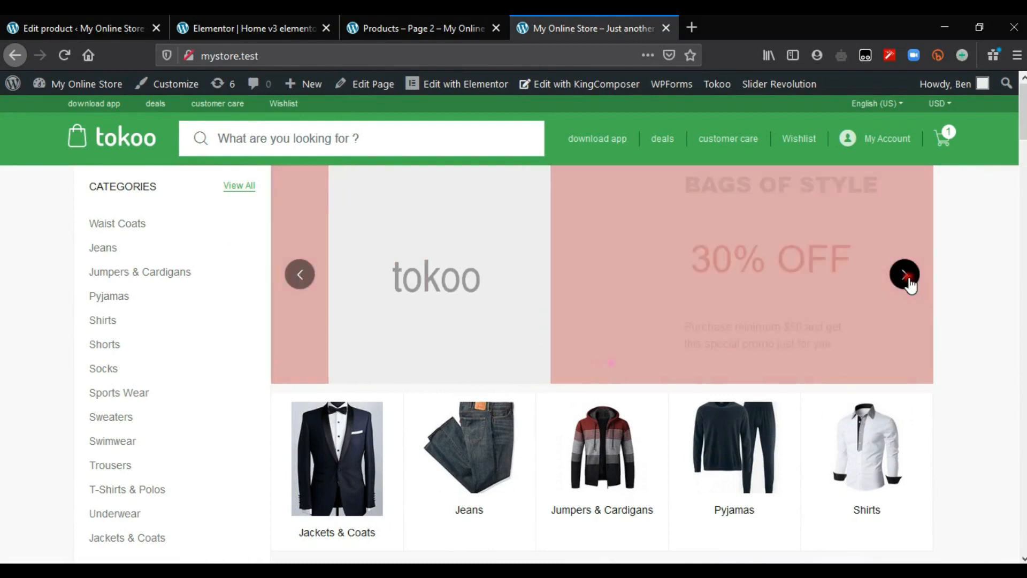
{"action": "left_click", "coordinate": [908, 283]}
{"action": "left_click", "coordinate": [896, 281]}
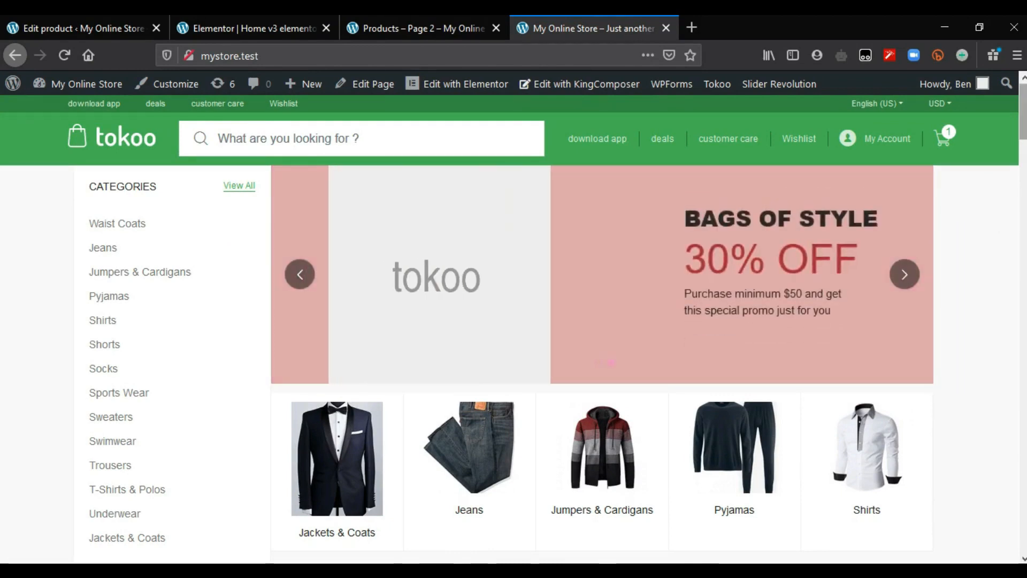
{"action": "scroll", "coordinate": [959, 230], "scroll_direction": "down", "scroll_amount": 15}
{"action": "scroll", "coordinate": [943, 444], "scroll_direction": "down", "scroll_amount": 3}
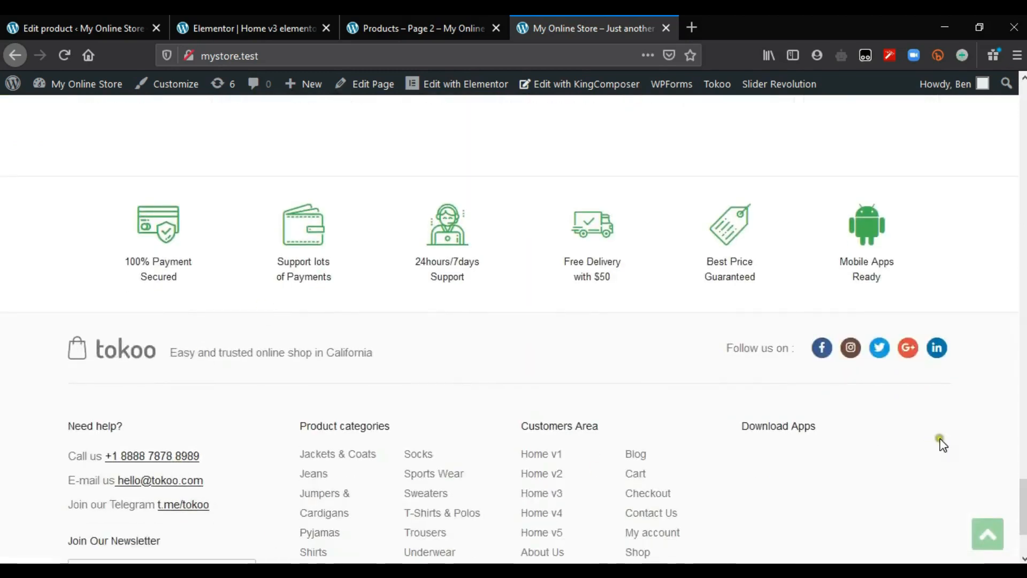
{"action": "left_click_drag", "start_coordinate": [1024, 507], "coordinate": [1023, 109]}
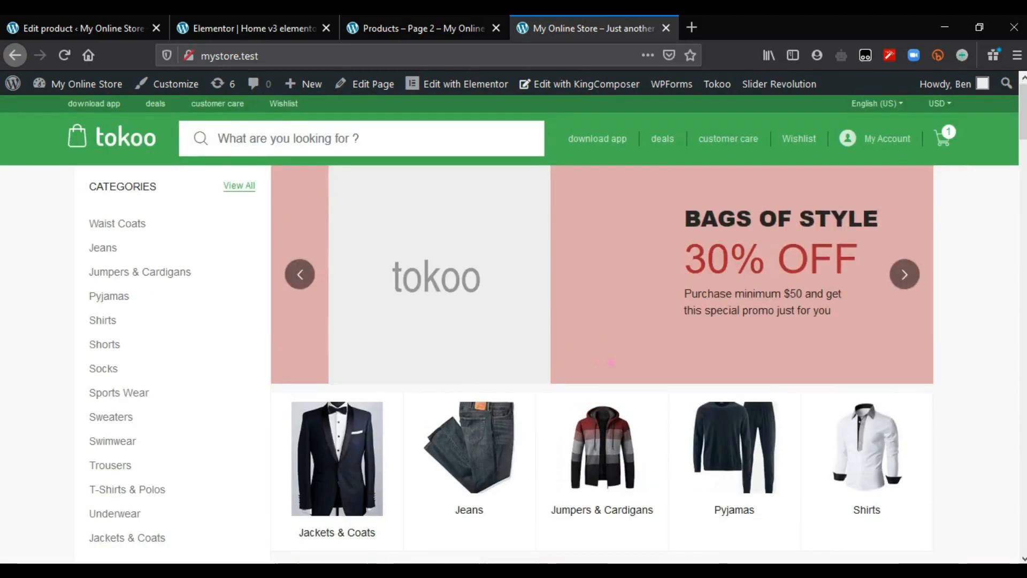